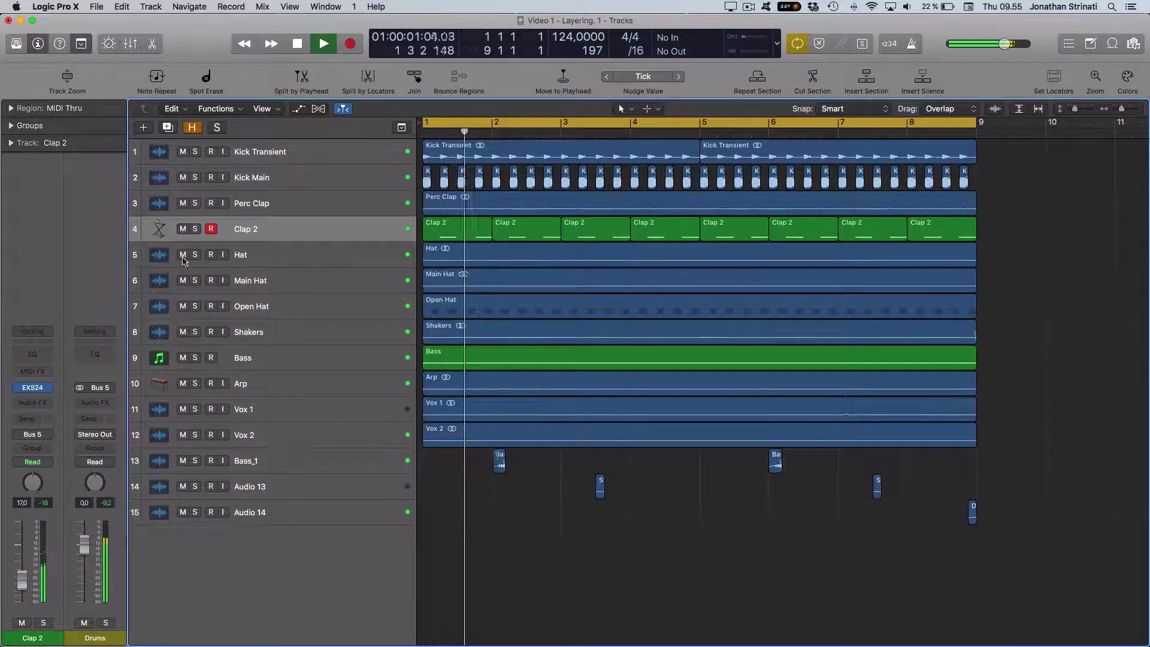
# Mute the Hat through Audio 14 tracks and Clap 2, and solo the Perc Clap track
pyautogui.moveTo(183, 255); pyautogui.dragTo(185, 490)
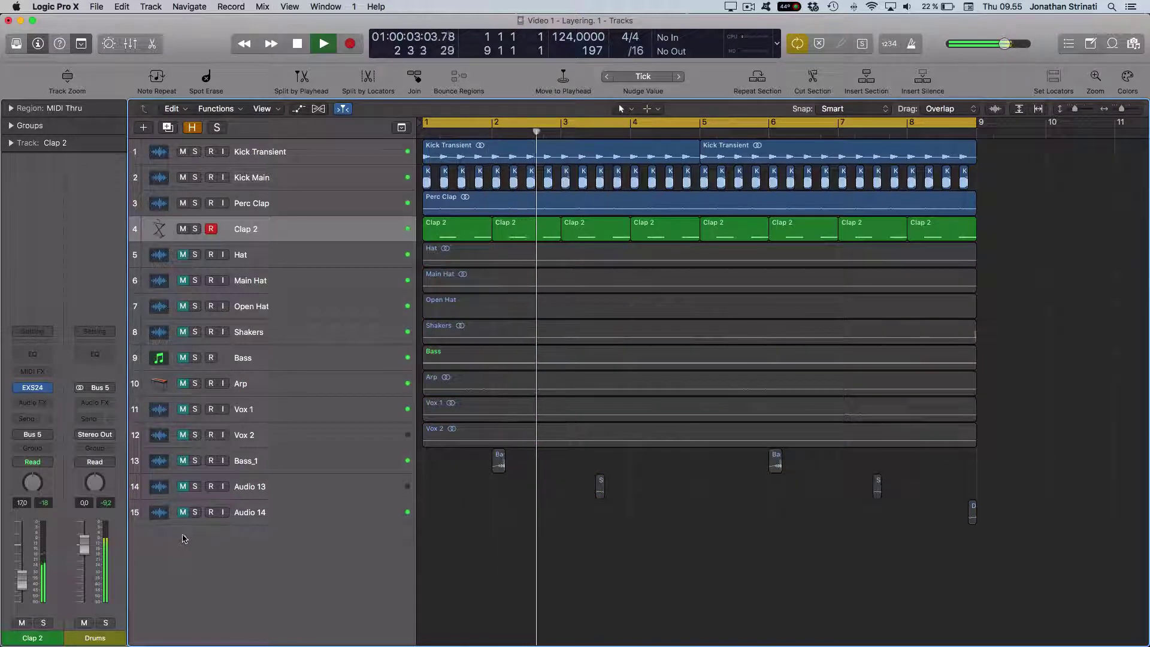
pyautogui.click(182, 230)
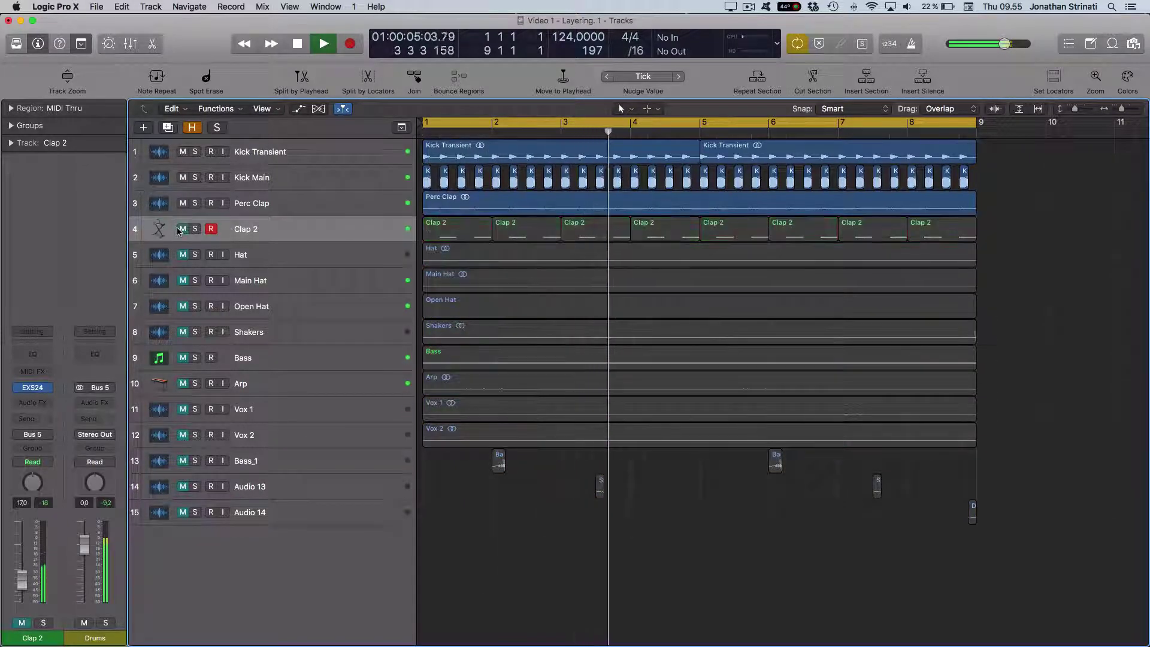
pyautogui.click(244, 208)
pyautogui.hotkey('ctrl', 's')
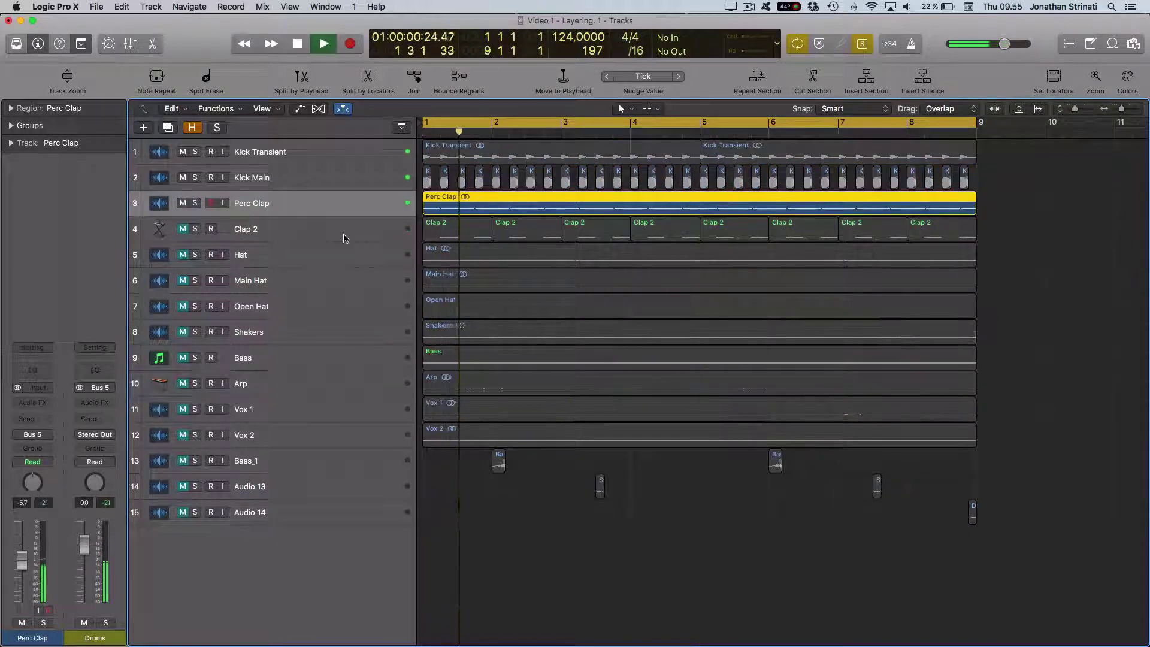
# Examine the Perc Clap waveform at larger track height and different timeline scales
pyautogui.press('super+Down')
pyautogui.press('super+Down')
pyautogui.press('super+Down')
pyautogui.press('super+Down')
pyautogui.press('super+Down')
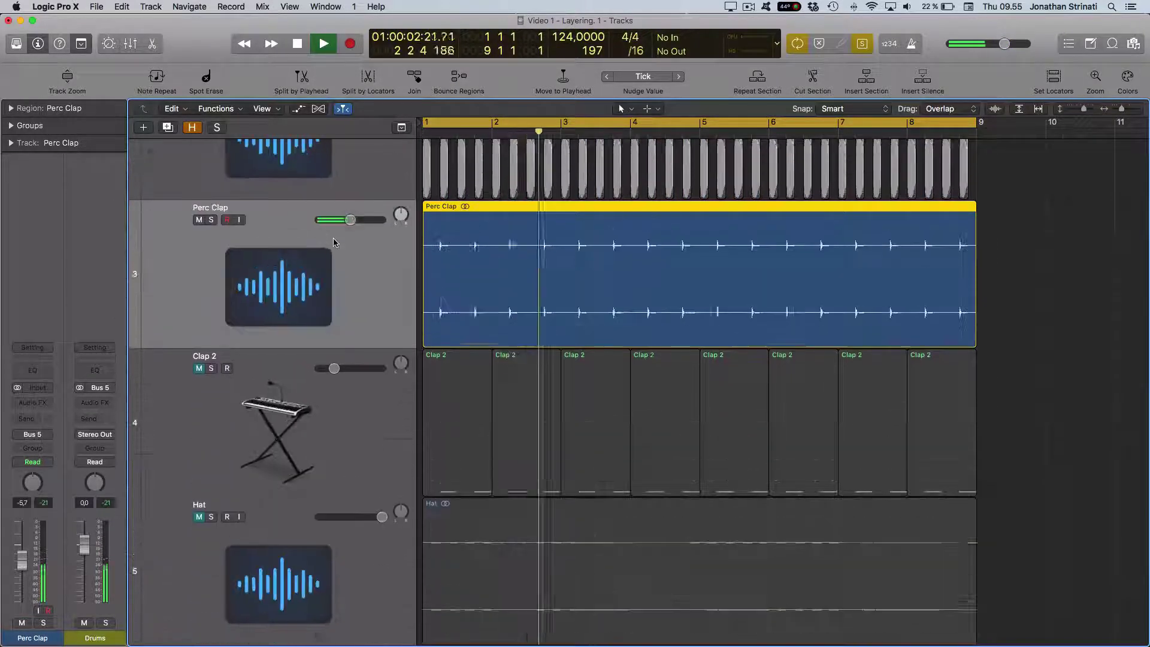
pyautogui.press('super+Right')
pyautogui.press('super+Right')
pyautogui.press('super+Right')
pyautogui.press('super+Right')
pyautogui.press('super+Left')
pyautogui.press('super+Left')
pyautogui.press('super+Left')
pyautogui.press('super+Left')
pyautogui.press('super+Left')
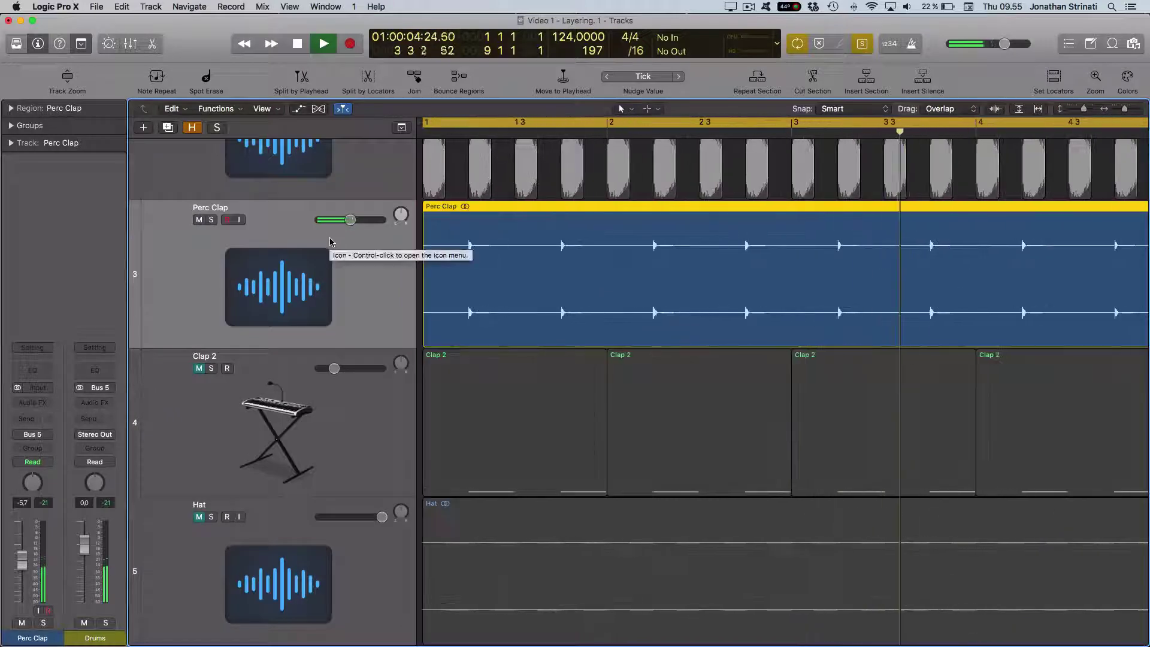
pyautogui.press('super+Up')
pyautogui.press('super+Up')
pyautogui.press('super+Up')
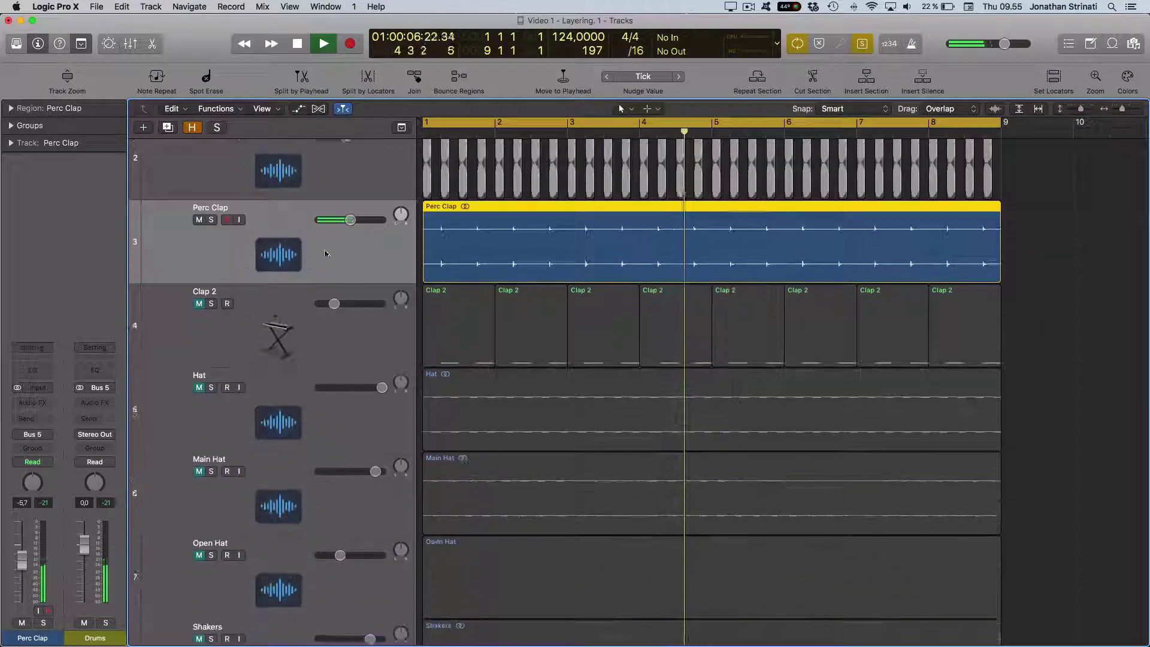
# Insert a stereo FF Pro-Q 2 on Perc Clap and add a low cut at about 398 Hz plus a high cut
pyautogui.click(40, 391)
pyautogui.moveTo(65, 428)
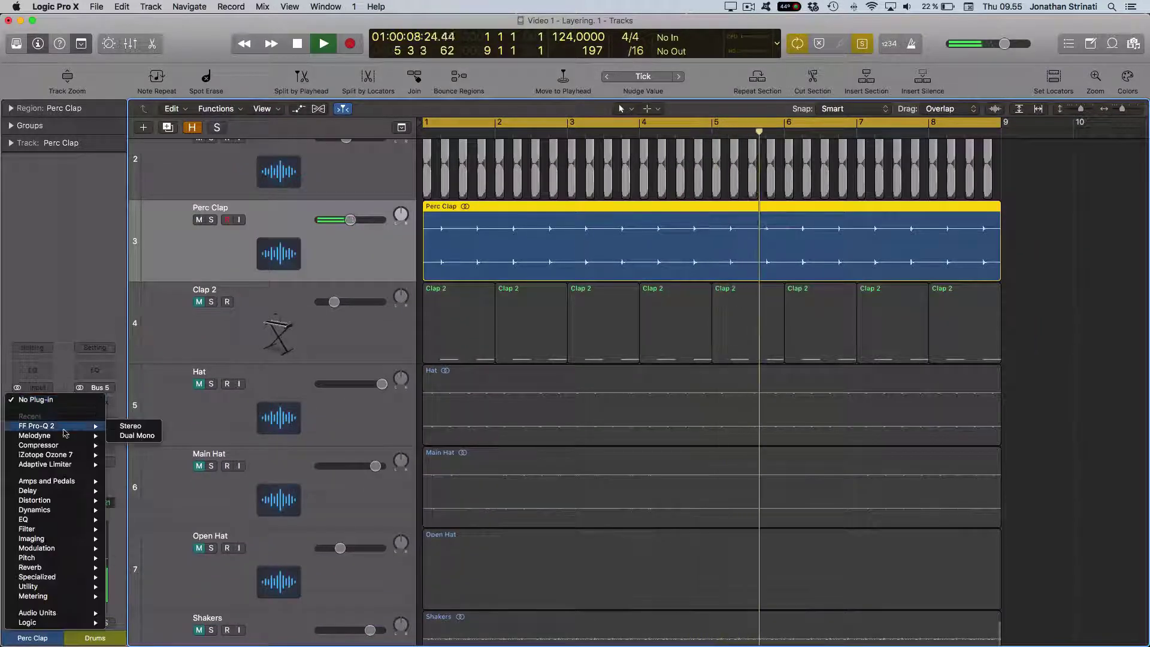
pyautogui.click(129, 426)
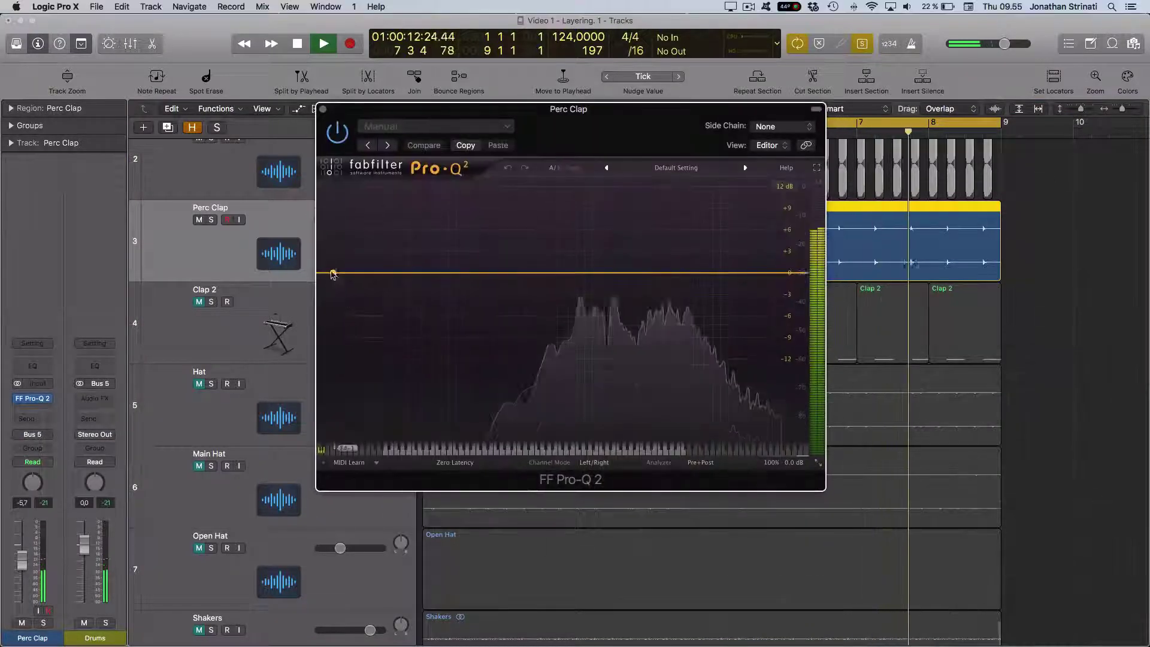
pyautogui.moveTo(329, 275); pyautogui.dragTo(535, 274)
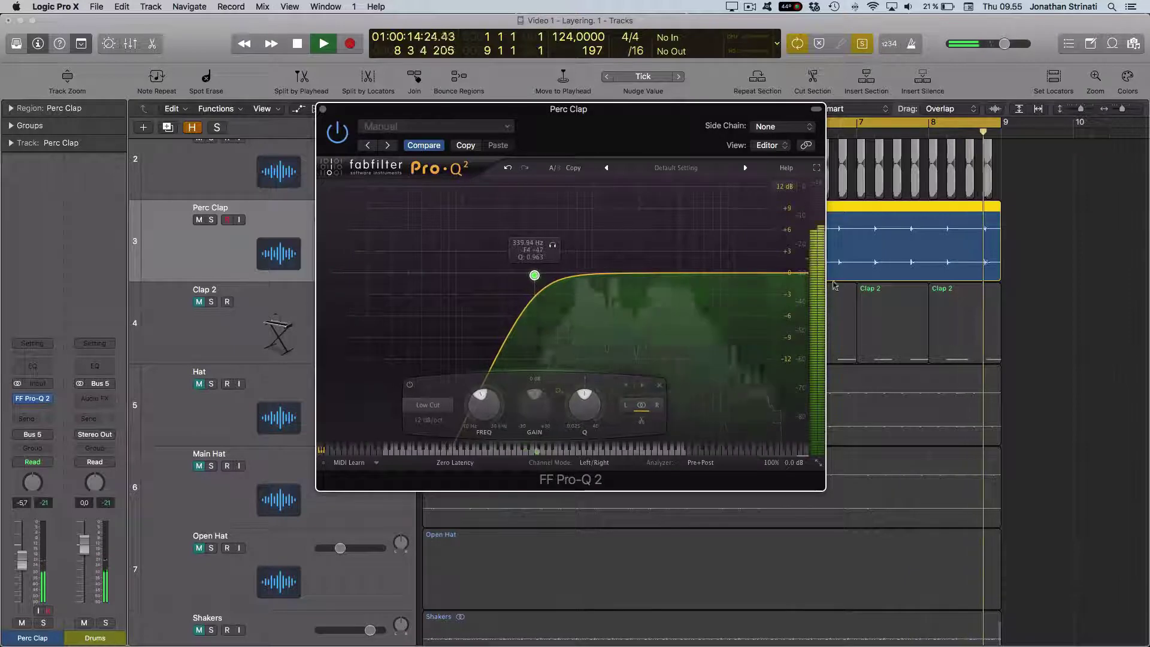
pyautogui.moveTo(782, 273); pyautogui.dragTo(698, 272)
pyautogui.moveTo(534, 275); pyautogui.dragTo(543, 276)
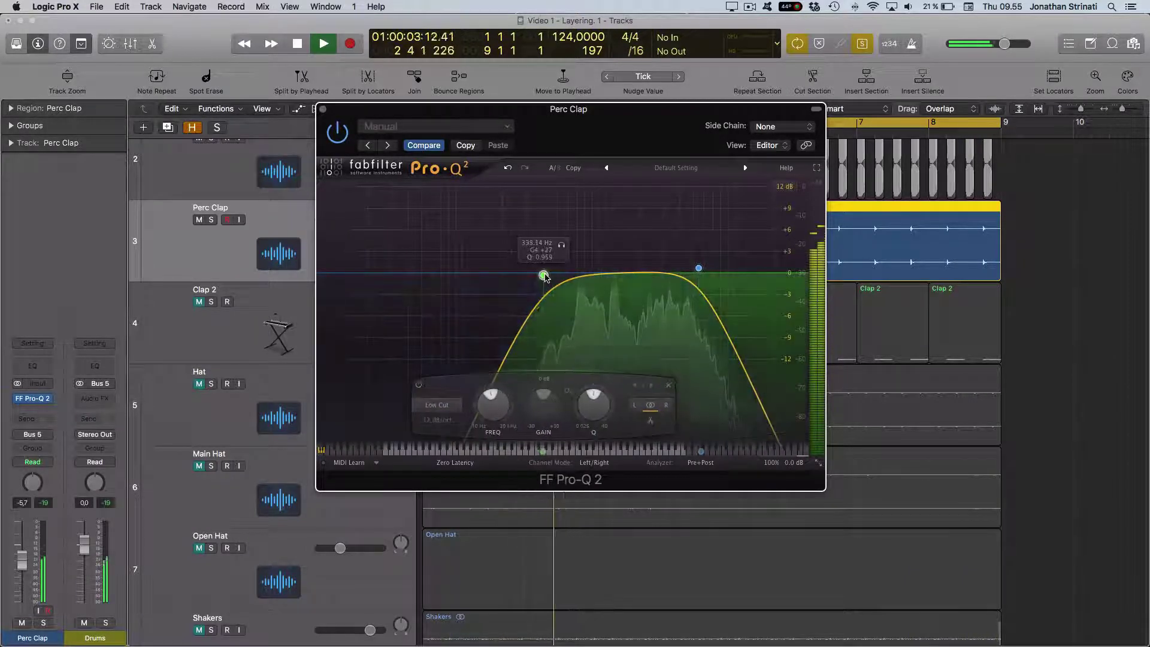
pyautogui.click(323, 109)
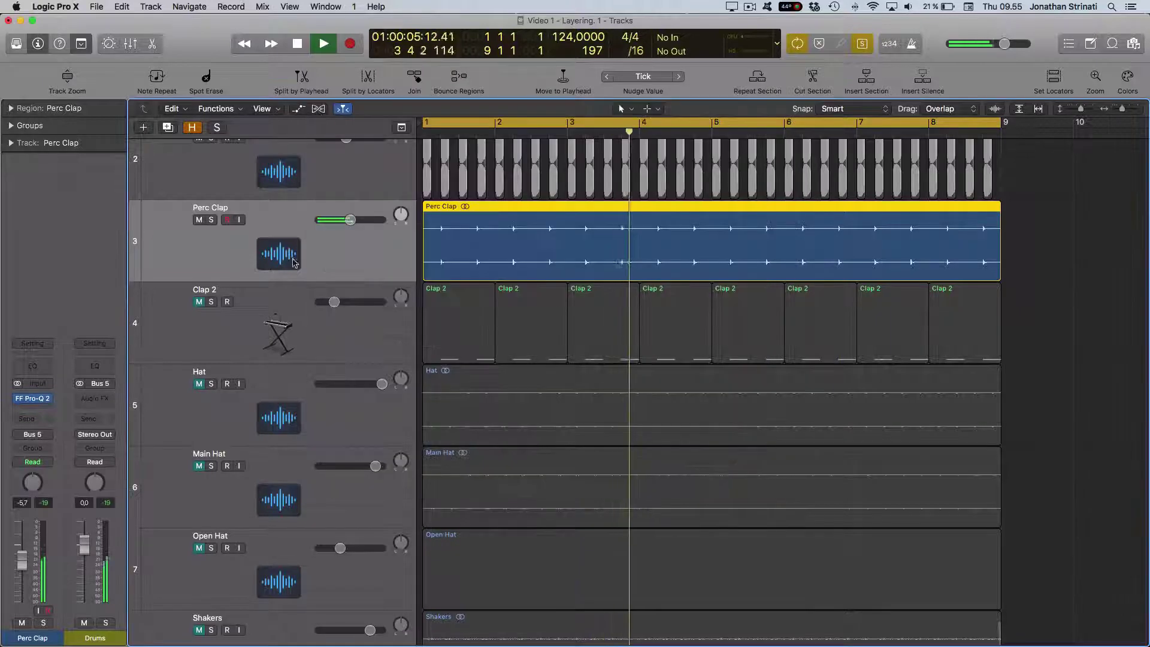
# Unmute the Clap 2 track and audition it soloed and together with Perc Clap and the kicks
pyautogui.click(202, 316)
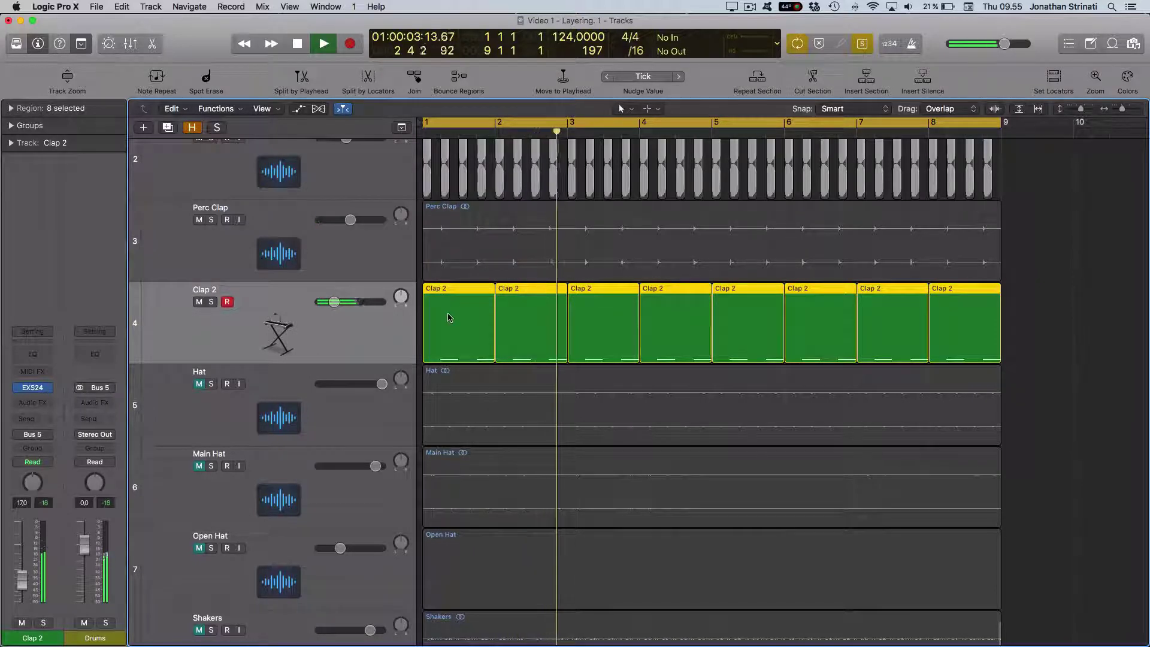
pyautogui.press('space')
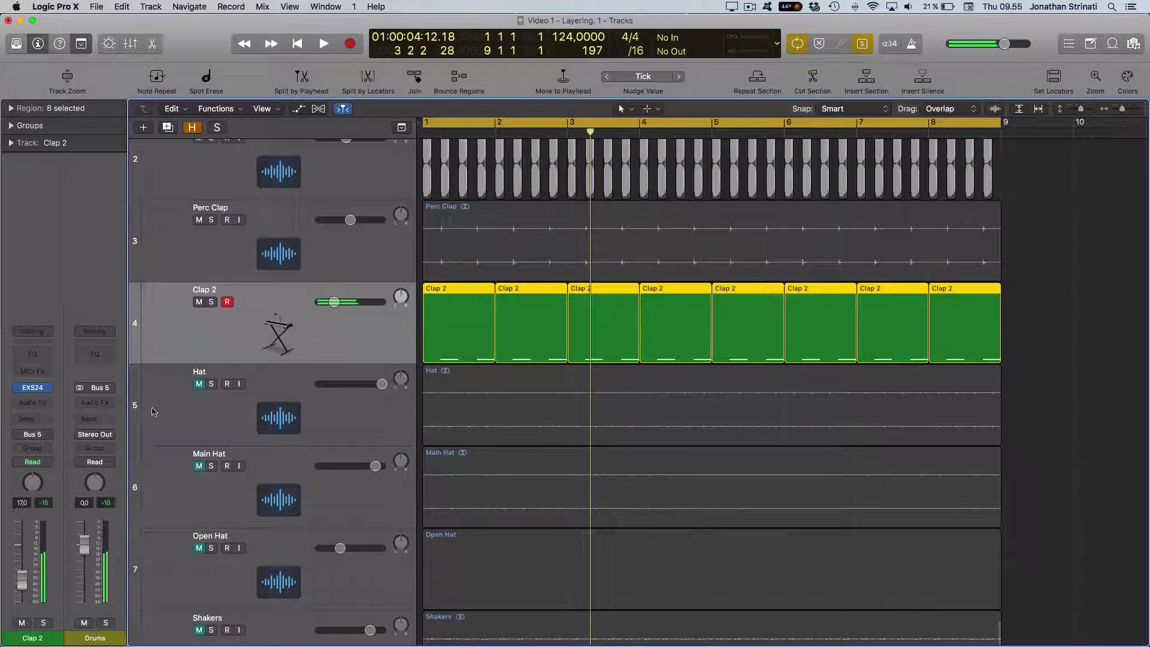
pyautogui.click(533, 214)
pyautogui.press('space')
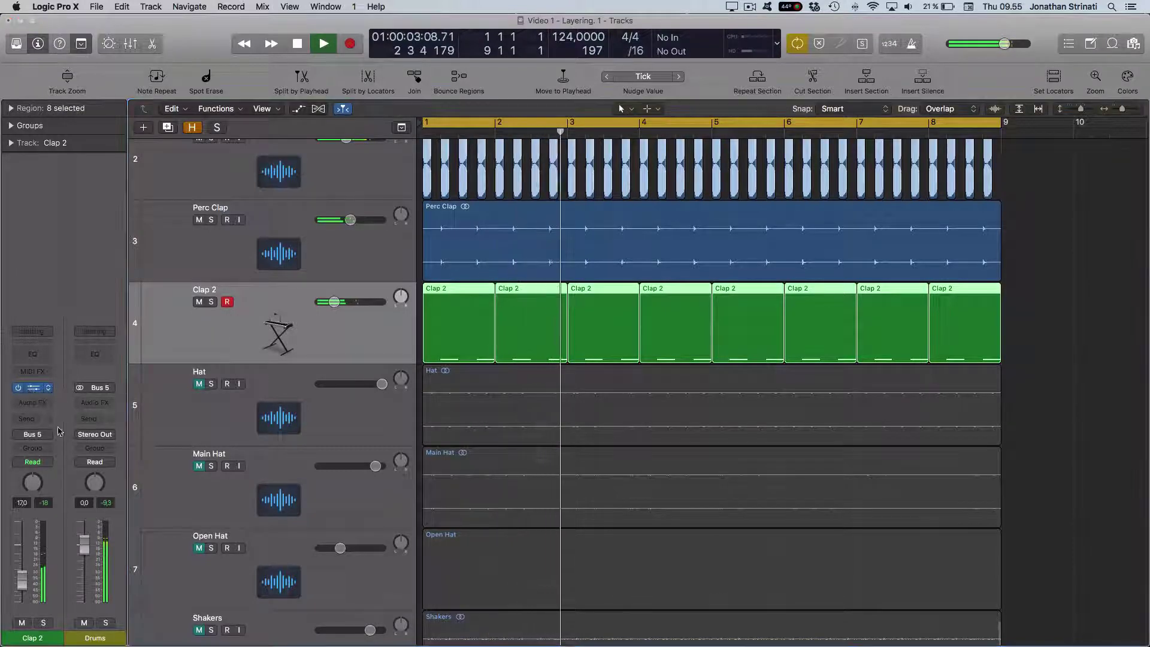
# Lower the Tune setting of Clap 2's EXS24 sampler, comparing pitches both soloed and against Perc Clap
pyautogui.moveTo(678, 211); pyautogui.dragTo(749, 224)
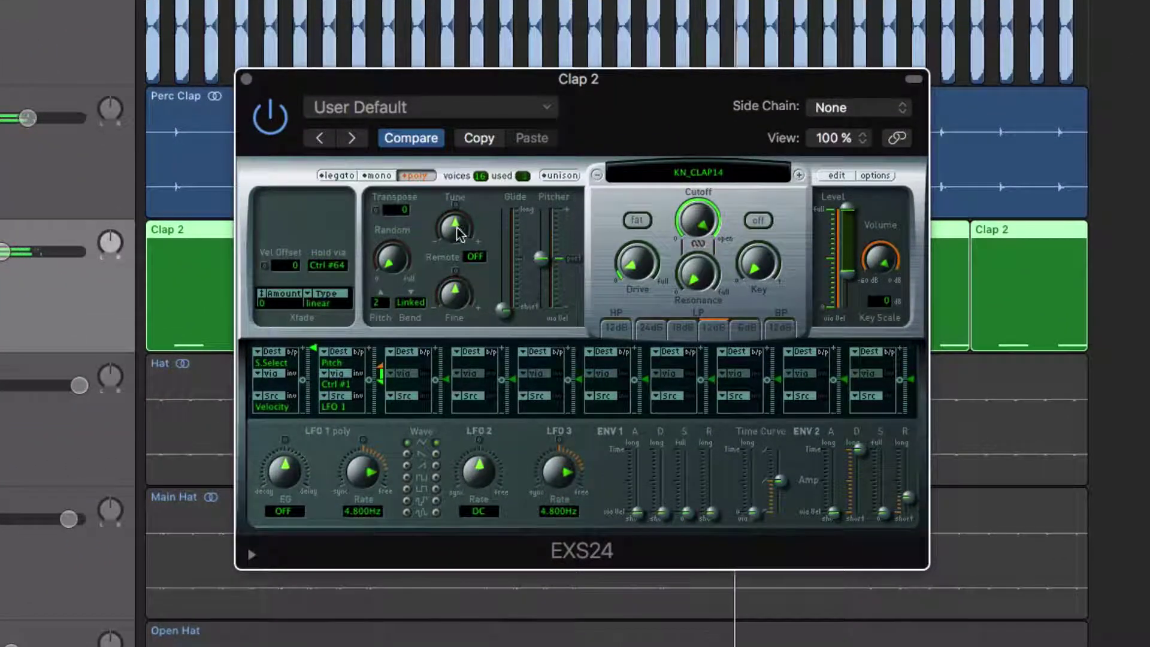
pyautogui.press('s')
pyautogui.moveTo(458, 232); pyautogui.dragTo(454, 241)
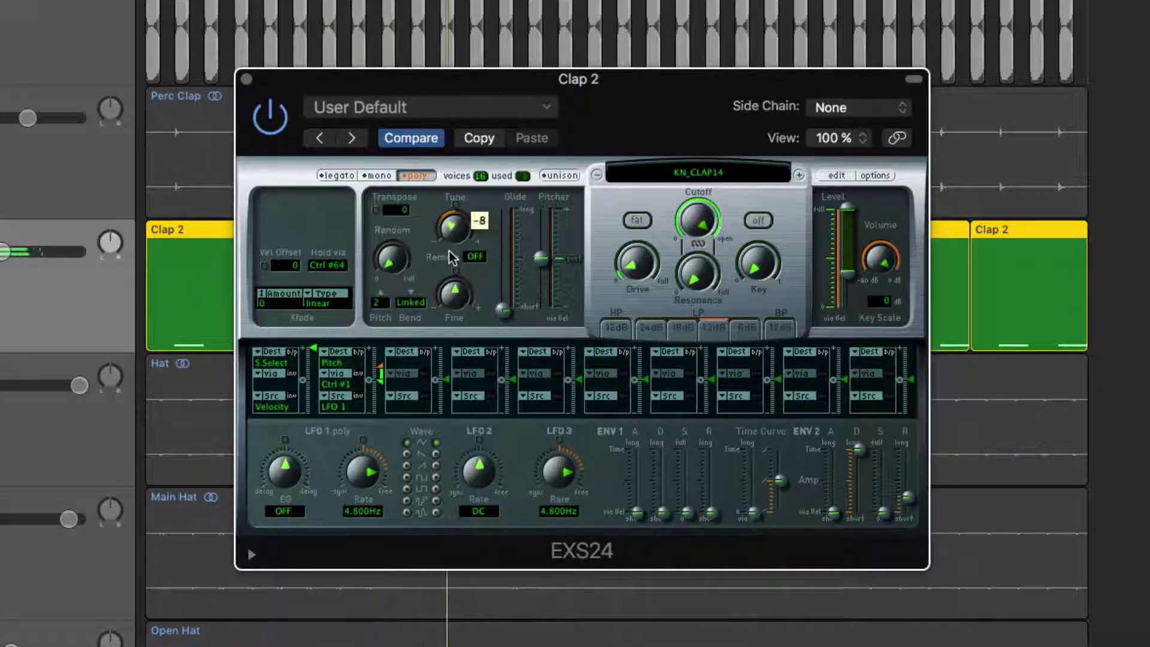
pyautogui.press('s')
pyautogui.moveTo(447, 241); pyautogui.dragTo(451, 230)
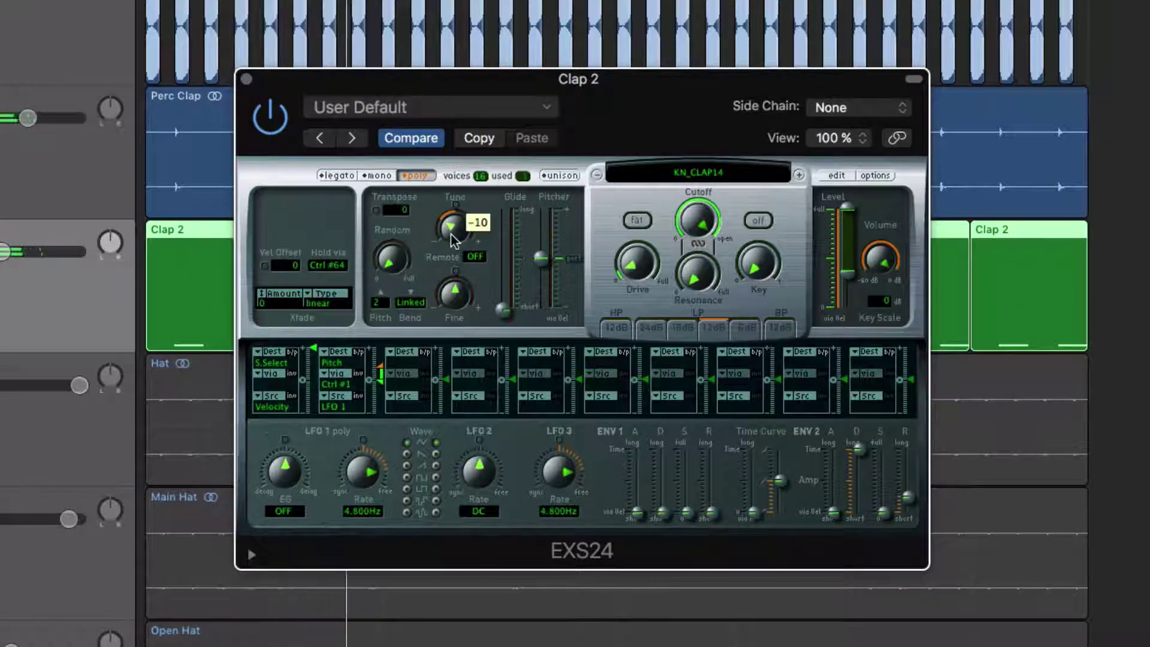
pyautogui.moveTo(451, 235); pyautogui.dragTo(453, 231)
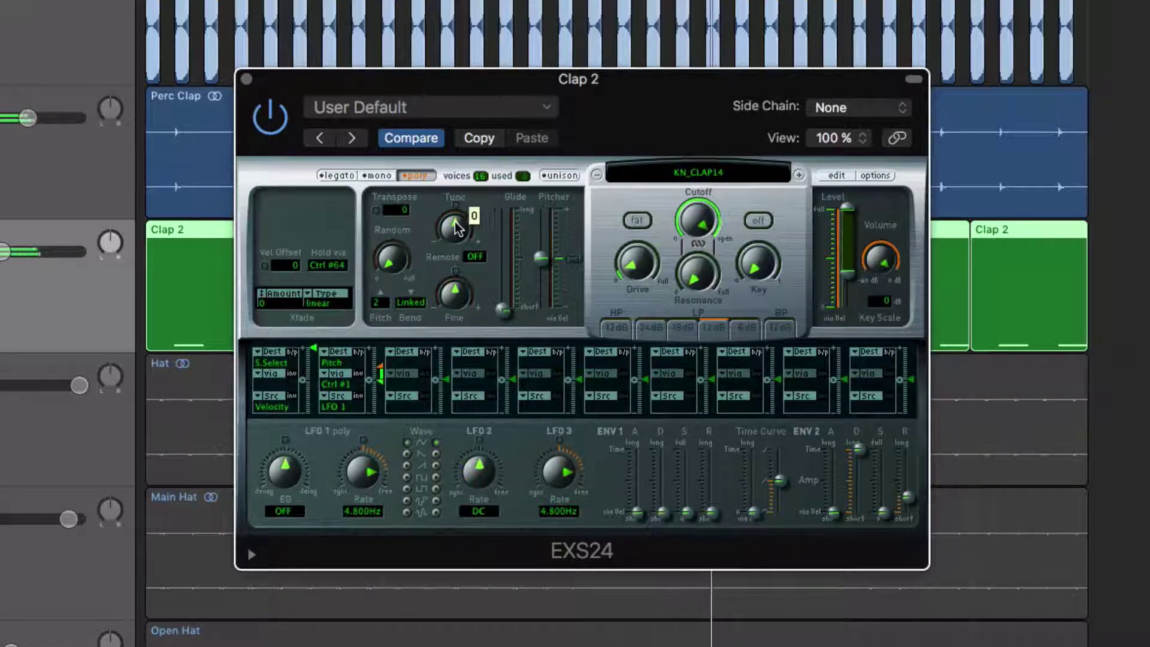
pyautogui.moveTo(451, 232); pyautogui.dragTo(448, 236)
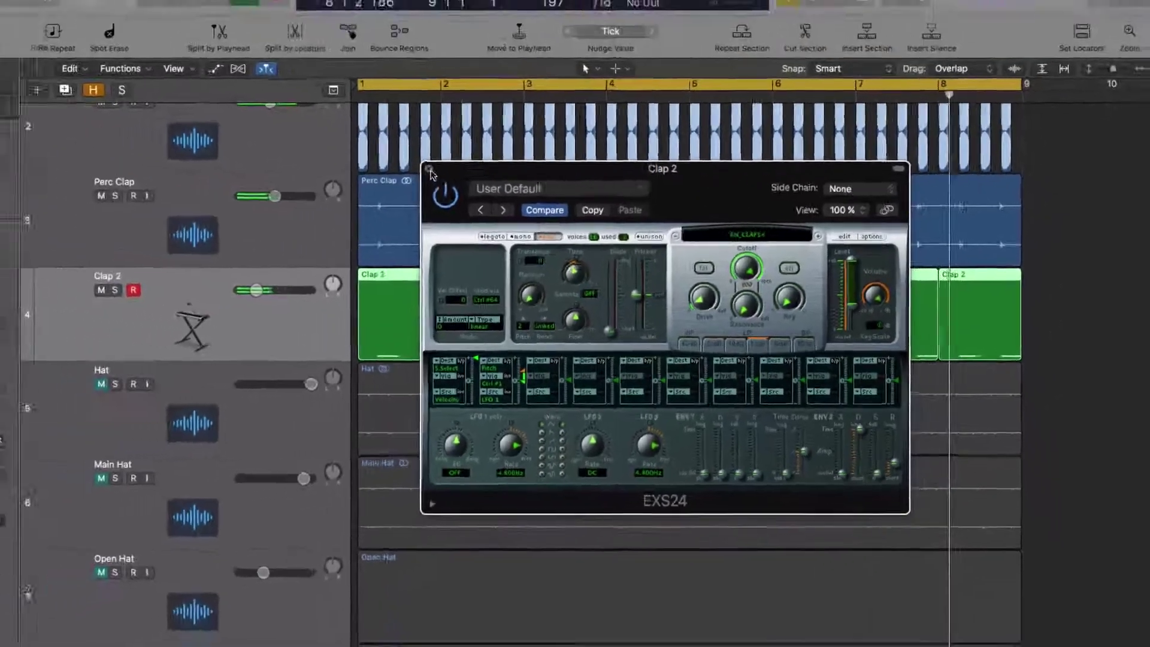
pyautogui.click(246, 79)
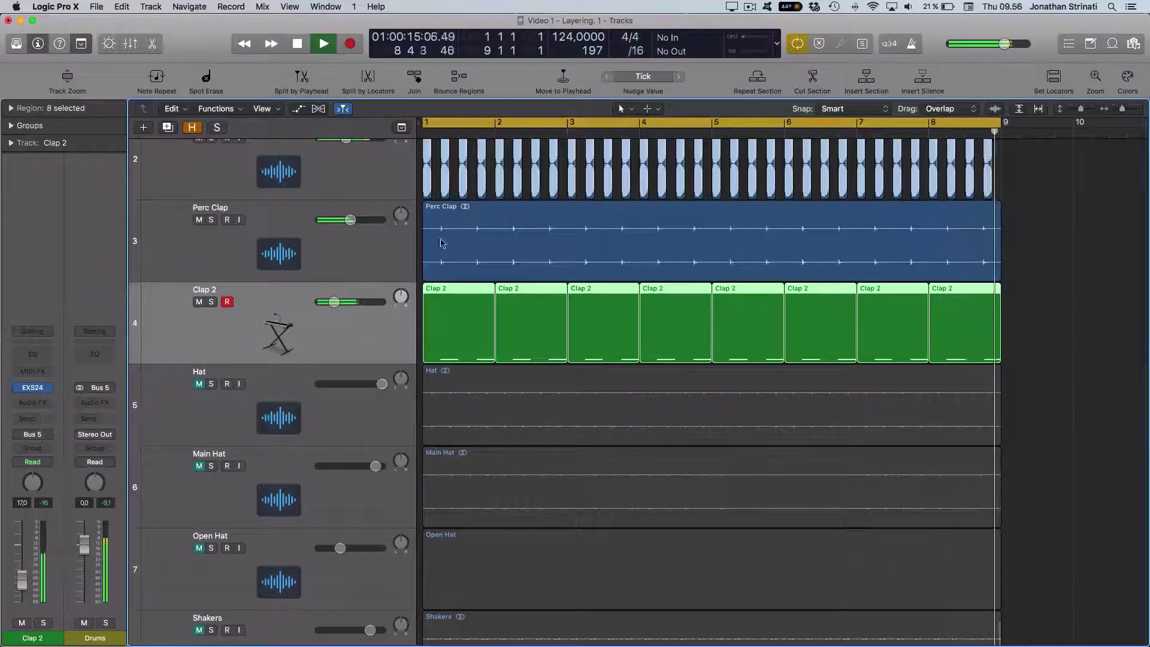
# Insert a stereo FF Pro-Q 2 on Clap 2 and add a low cut plus a high cut at about 14.7 kHz
pyautogui.click(33, 402)
pyautogui.moveTo(37, 426)
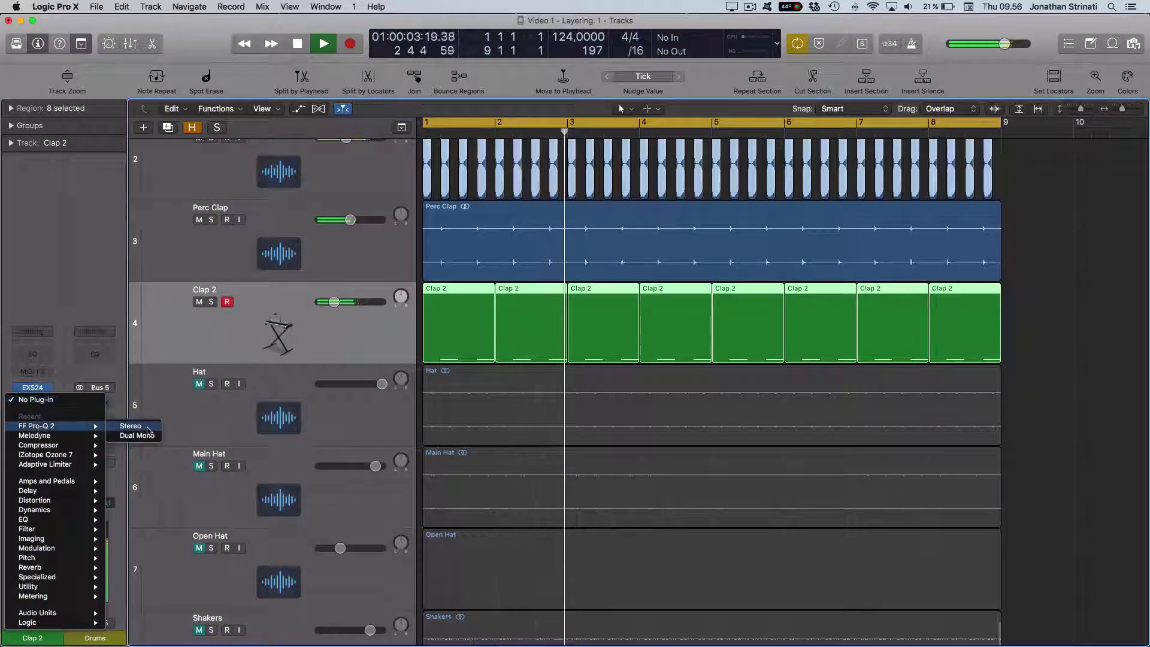
pyautogui.click(147, 427)
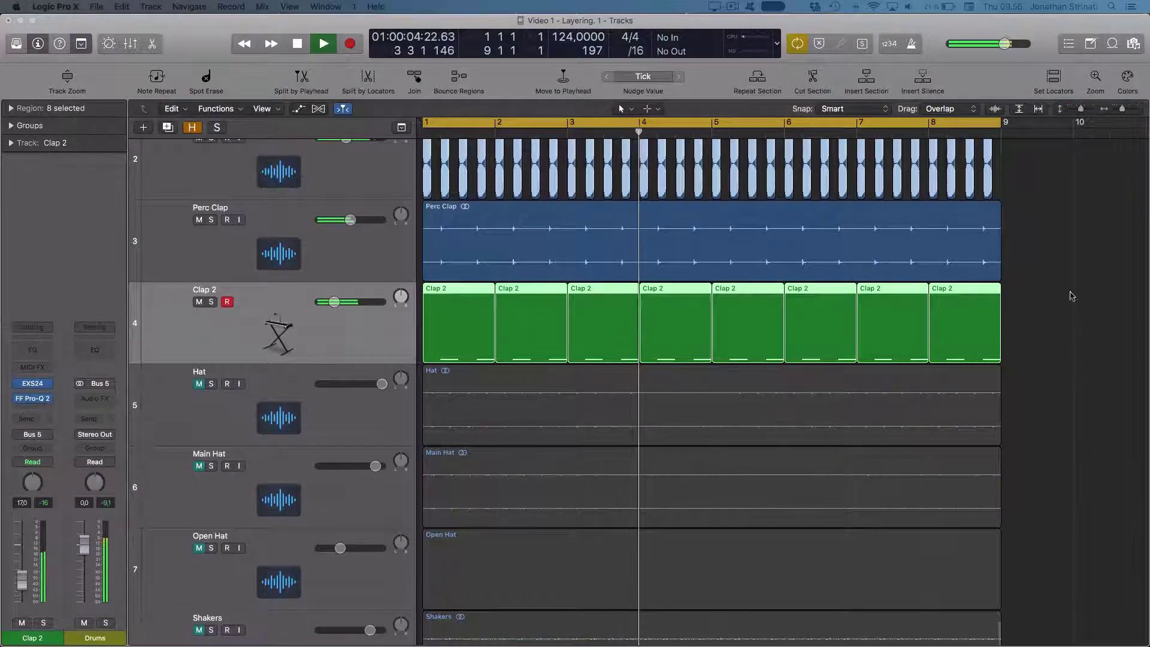
pyautogui.moveTo(350, 204); pyautogui.dragTo(565, 204)
pyautogui.moveTo(765, 216)
pyautogui.mouseDown()
pyautogui.moveTo(802, 203)
pyautogui.moveTo(775, 203)
pyautogui.mouseUp()
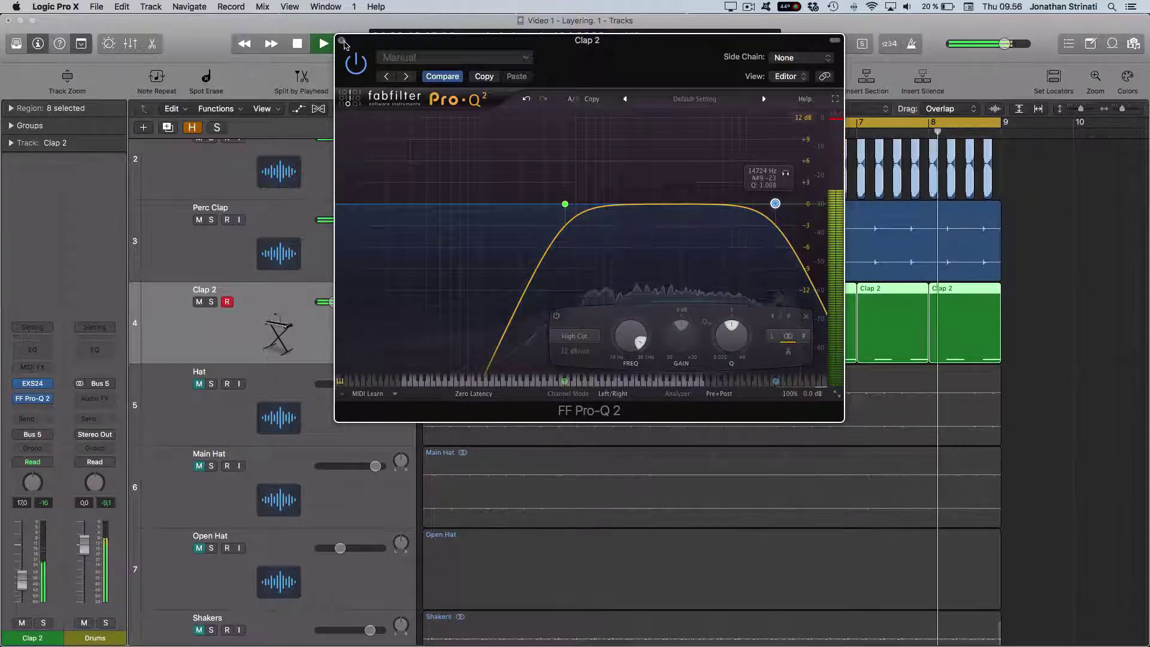
pyautogui.click(342, 40)
# Insert a stereo FabFilter Pro-R reverb on Clap 2 after the equalizer
pyautogui.click(33, 410)
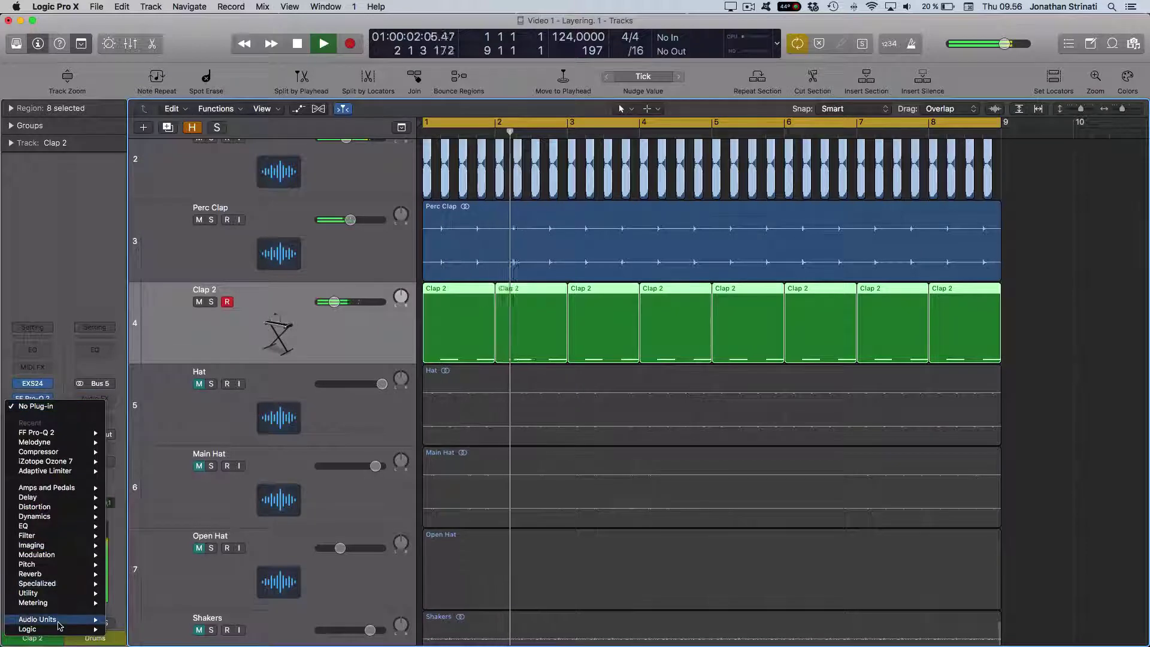
pyautogui.moveTo(48, 620)
pyautogui.moveTo(192, 493)
pyautogui.moveTo(179, 454)
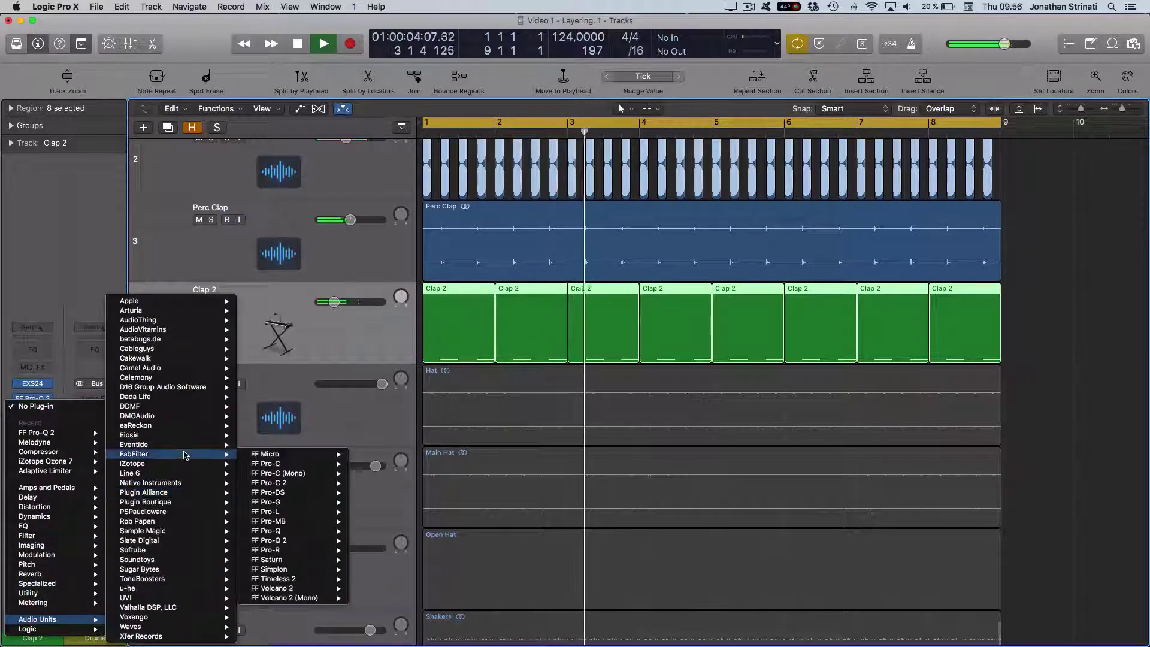
pyautogui.moveTo(322, 560)
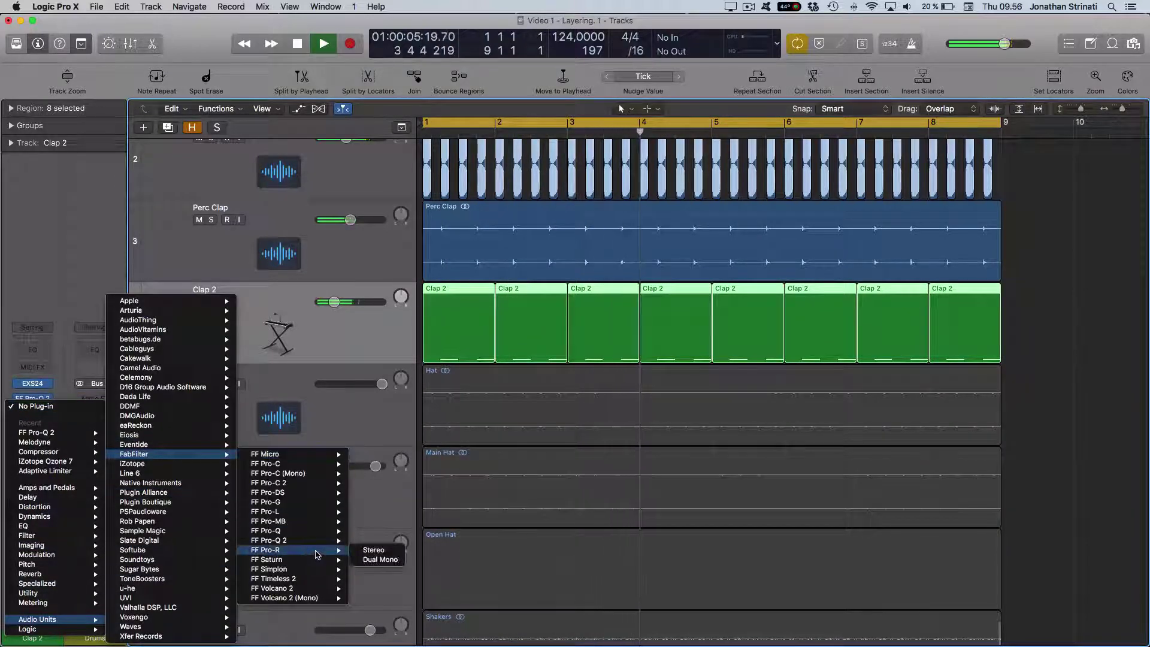
pyautogui.click(377, 547)
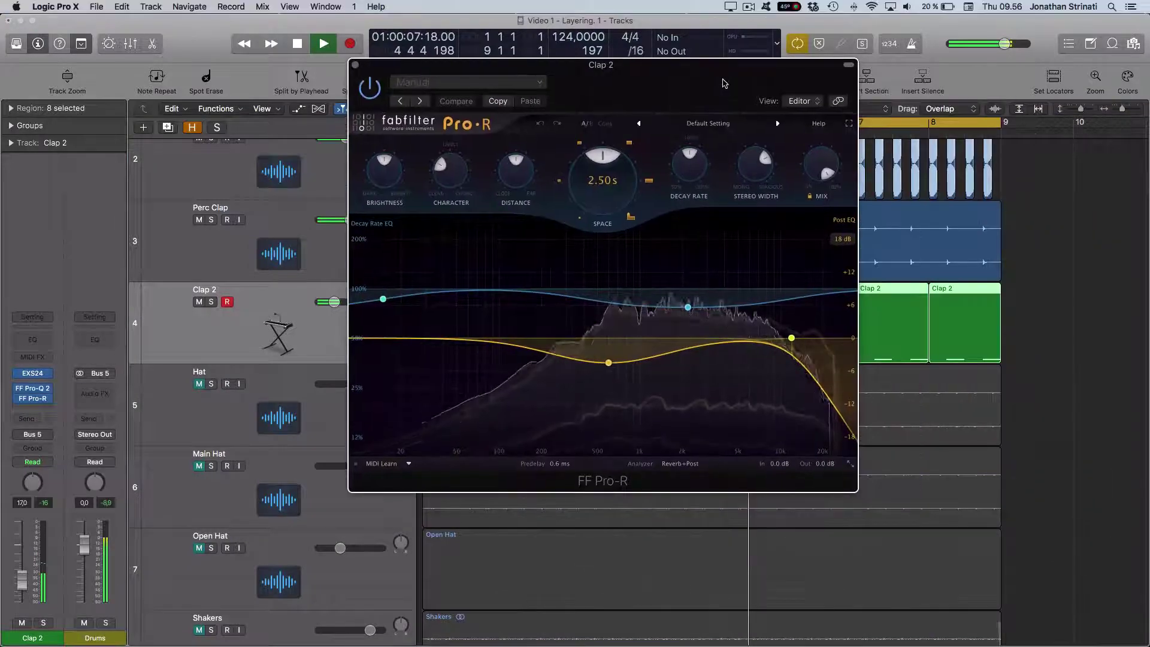
# Set the Clap 2 reverb to a low mix level and a space of 0.84 s
pyautogui.moveTo(821, 167); pyautogui.dragTo(806, 241)
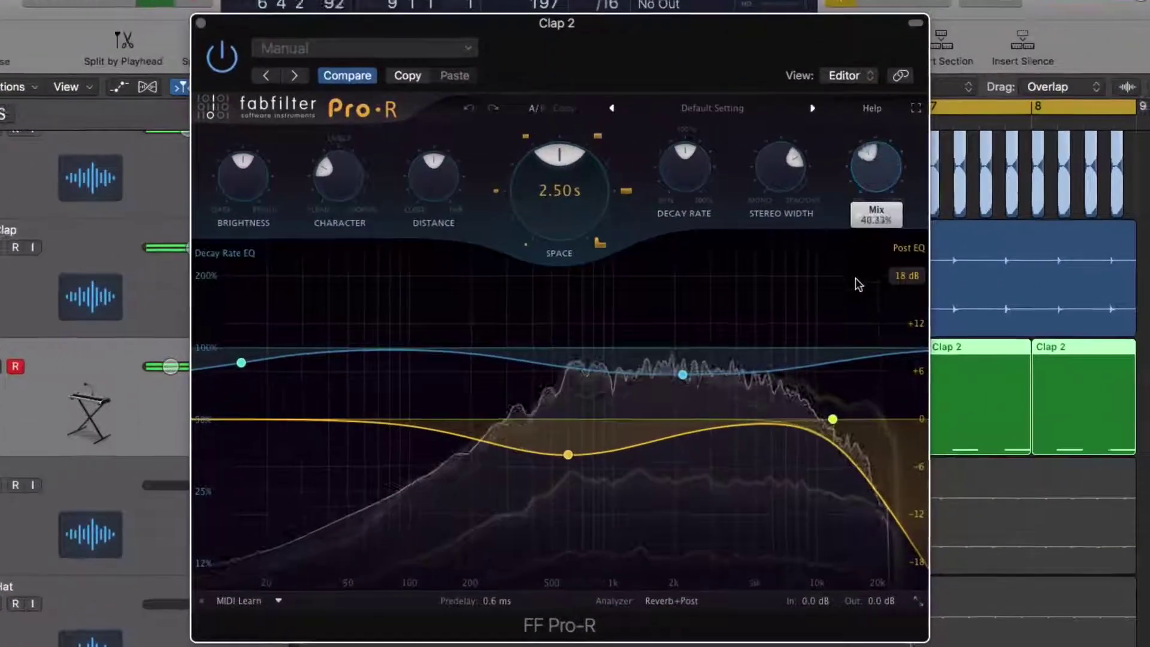
pyautogui.moveTo(855, 278); pyautogui.dragTo(864, 332)
pyautogui.moveTo(548, 230); pyautogui.dragTo(536, 270)
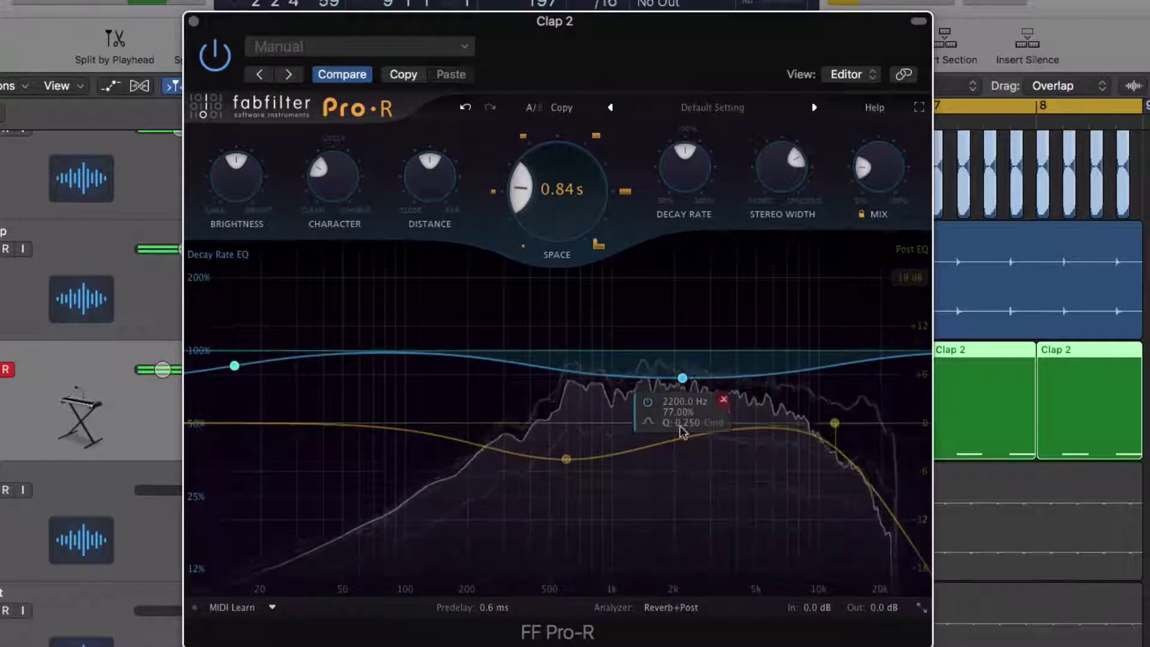
# Add a low cut at about 100 Hz to the reverb's Post EQ and darken its brightness, comparing with the reverb bypassed
pyautogui.moveTo(205, 429); pyautogui.dragTo(391, 424)
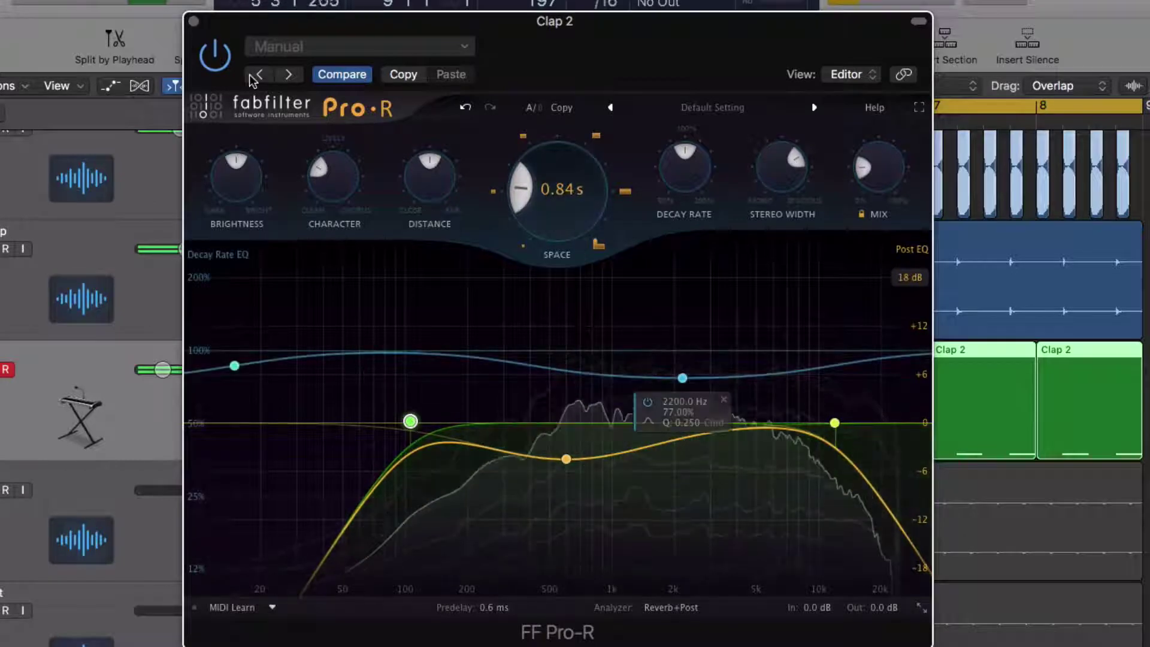
pyautogui.moveTo(225, 166)
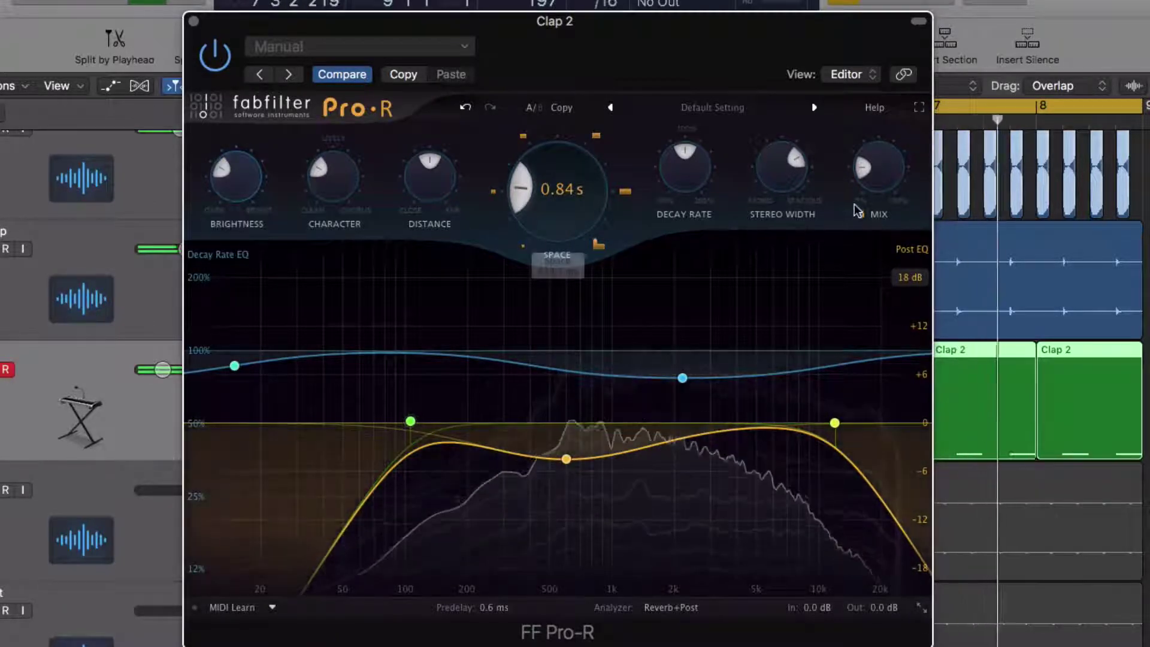
pyautogui.click(213, 57)
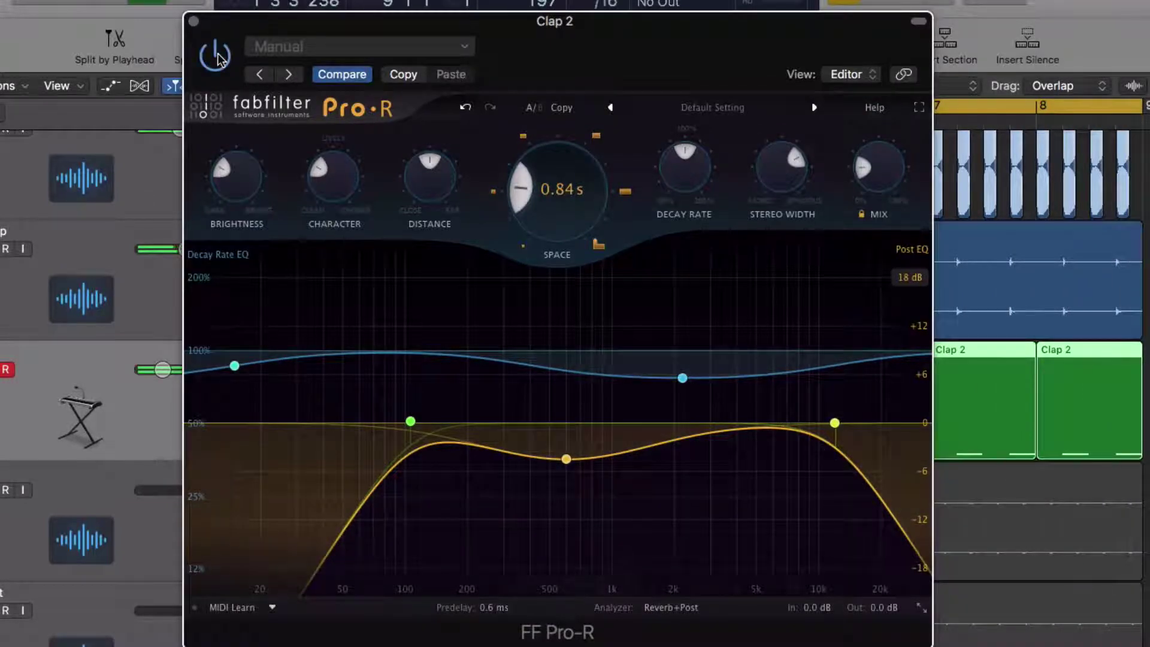
pyautogui.click(216, 56)
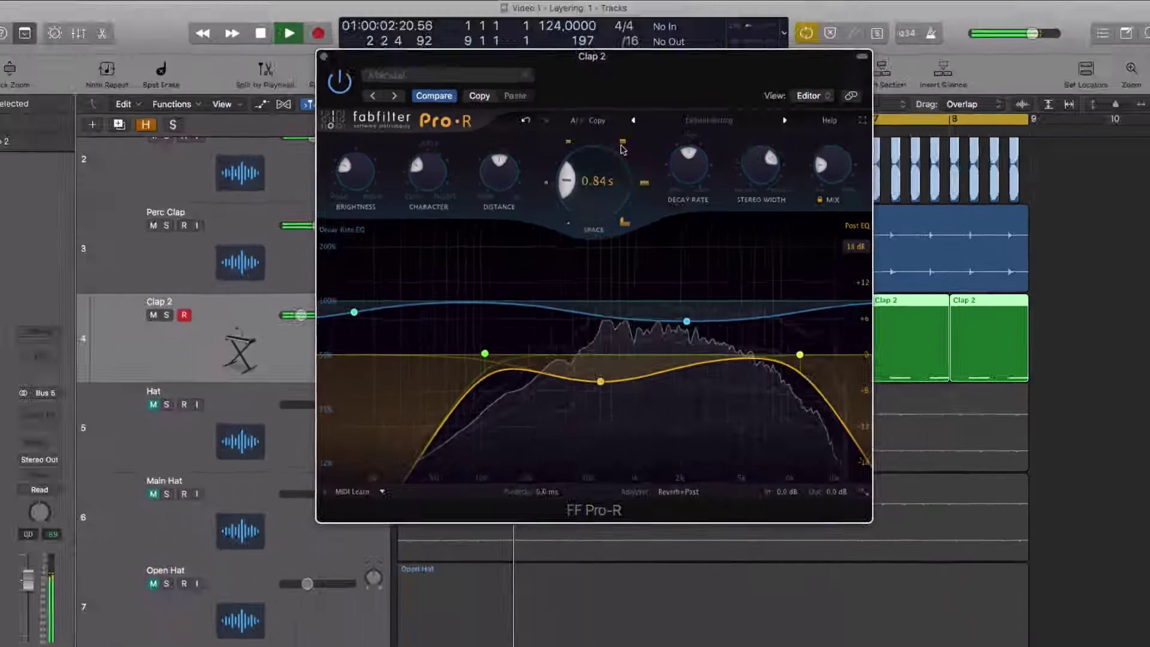
# Reduce the reverb's decay rate and narrow its stereo width
pyautogui.moveTo(684, 166)
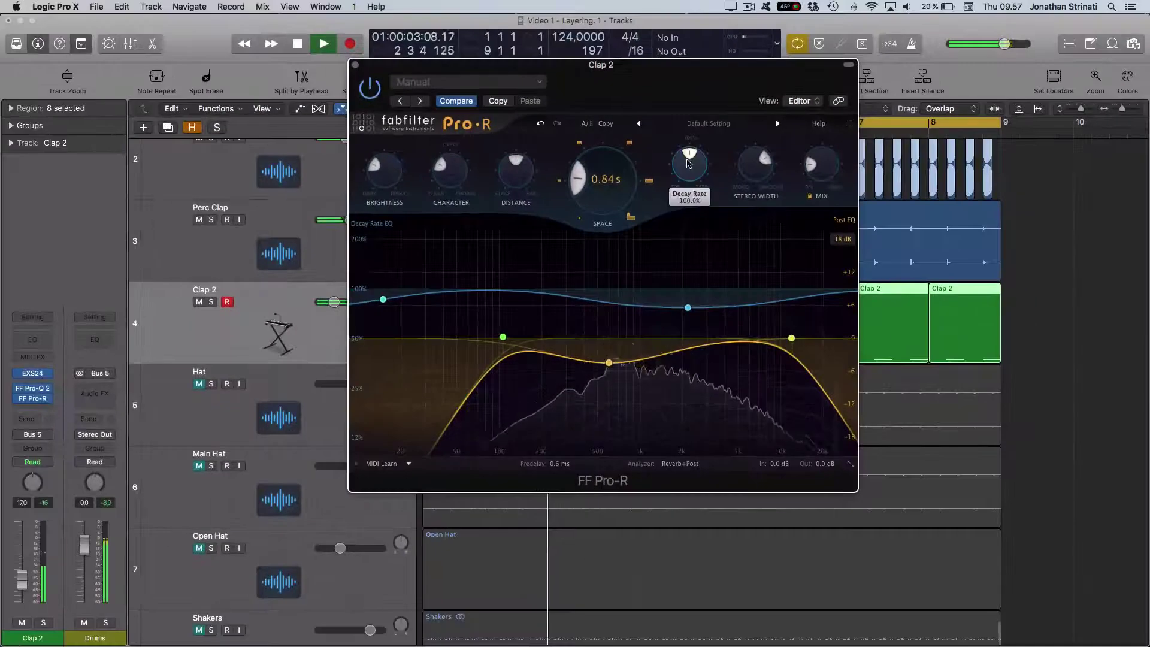
pyautogui.moveTo(688, 163); pyautogui.dragTo(755, 183)
pyautogui.moveTo(741, 175)
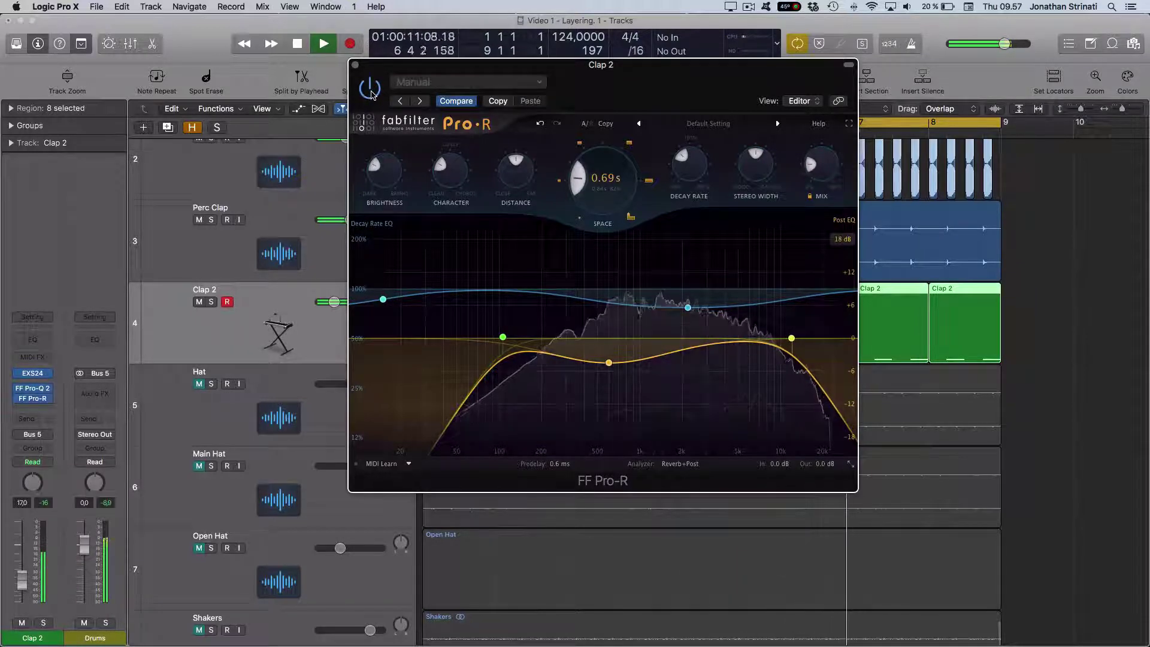
# Close the Clap 2 reverb, stop playback and unmute the Hat, Main Hat and Open Hat tracks
pyautogui.click(355, 64)
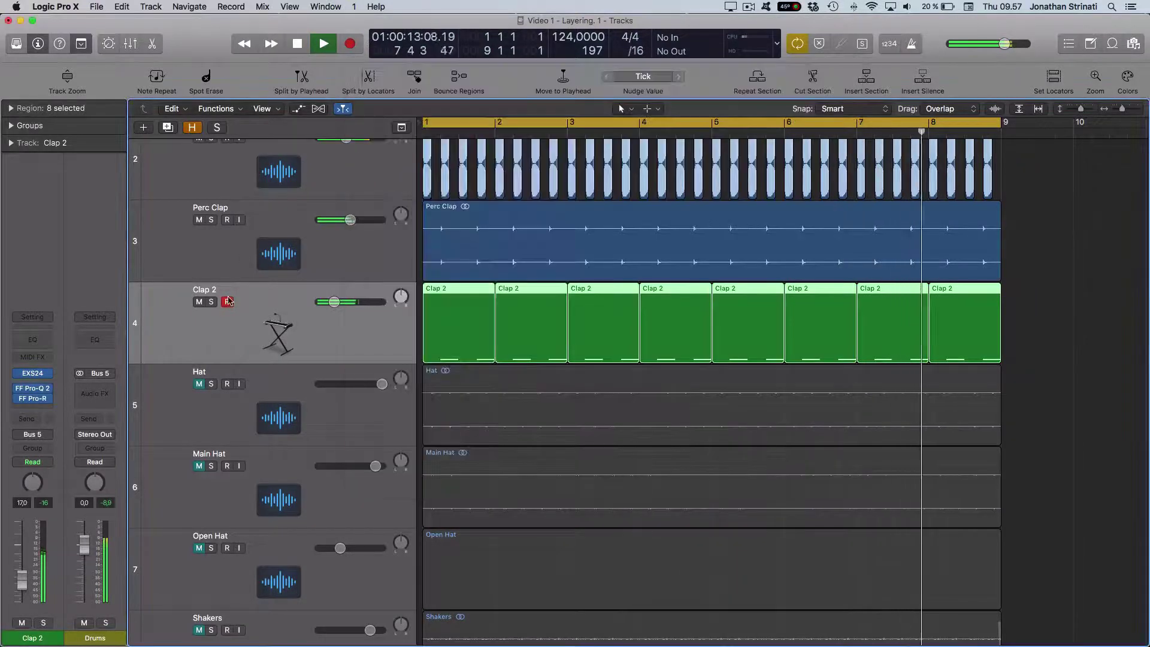
pyautogui.press('super+Up')
pyautogui.click(264, 381)
pyautogui.press('space')
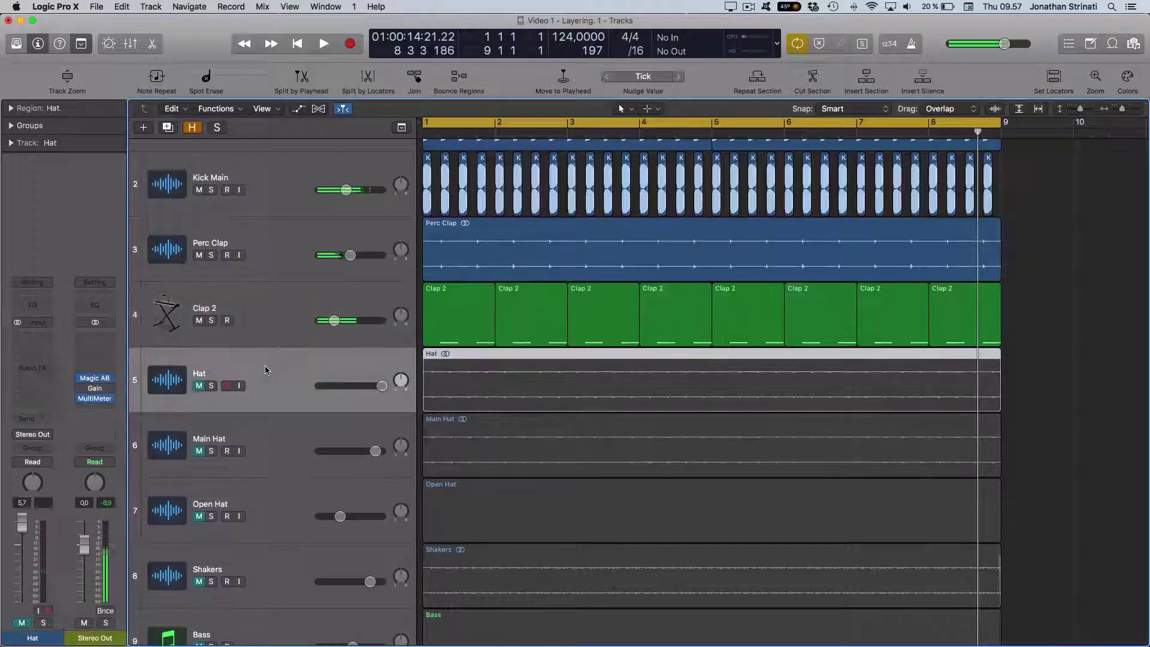
pyautogui.moveTo(201, 384); pyautogui.dragTo(199, 503)
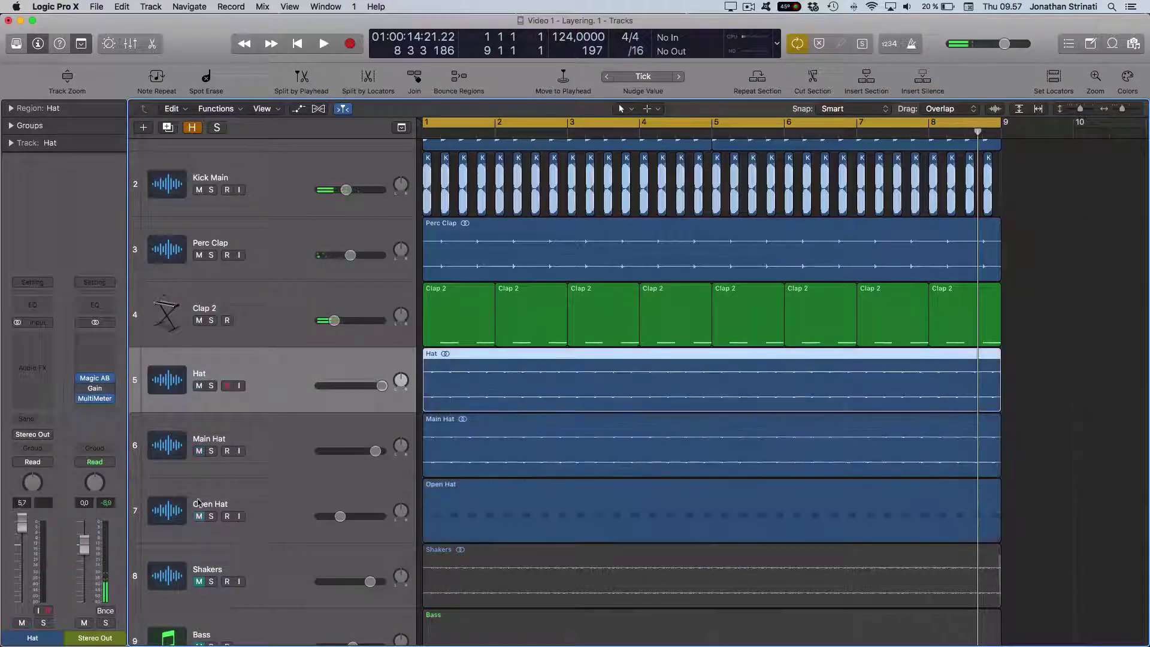
# Audition the Hat, Main Hat and Open Hat tracks one by one in solo, and return to the full drum mix
pyautogui.hotkey('ctrl', 's')
pyautogui.press('space')
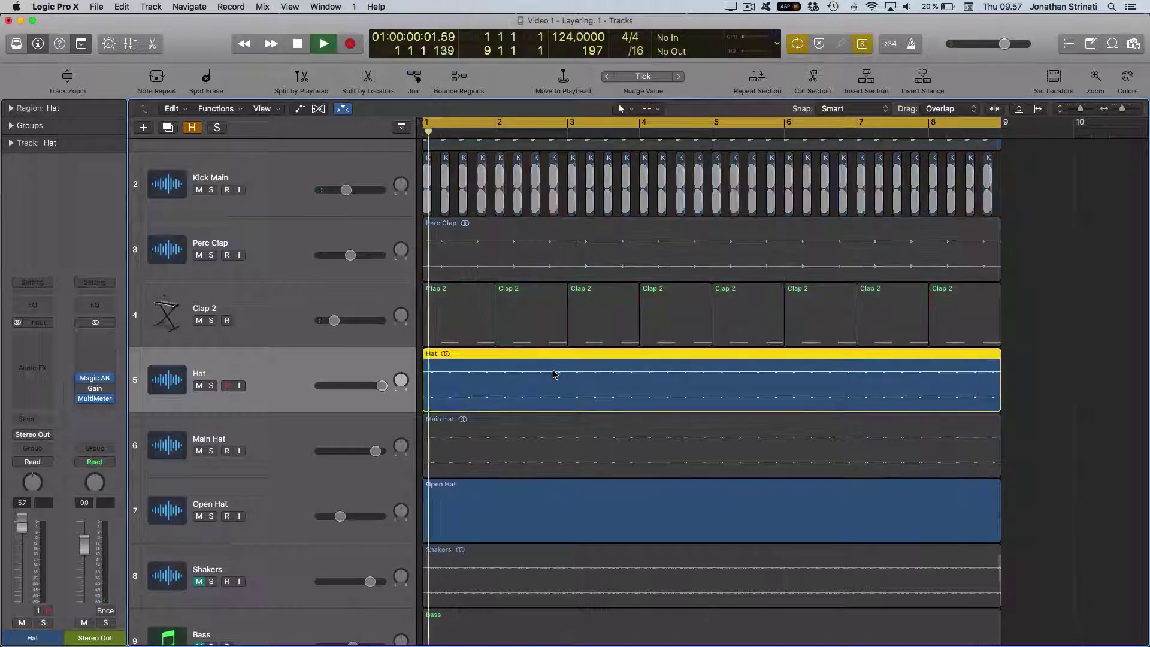
pyautogui.click(311, 436)
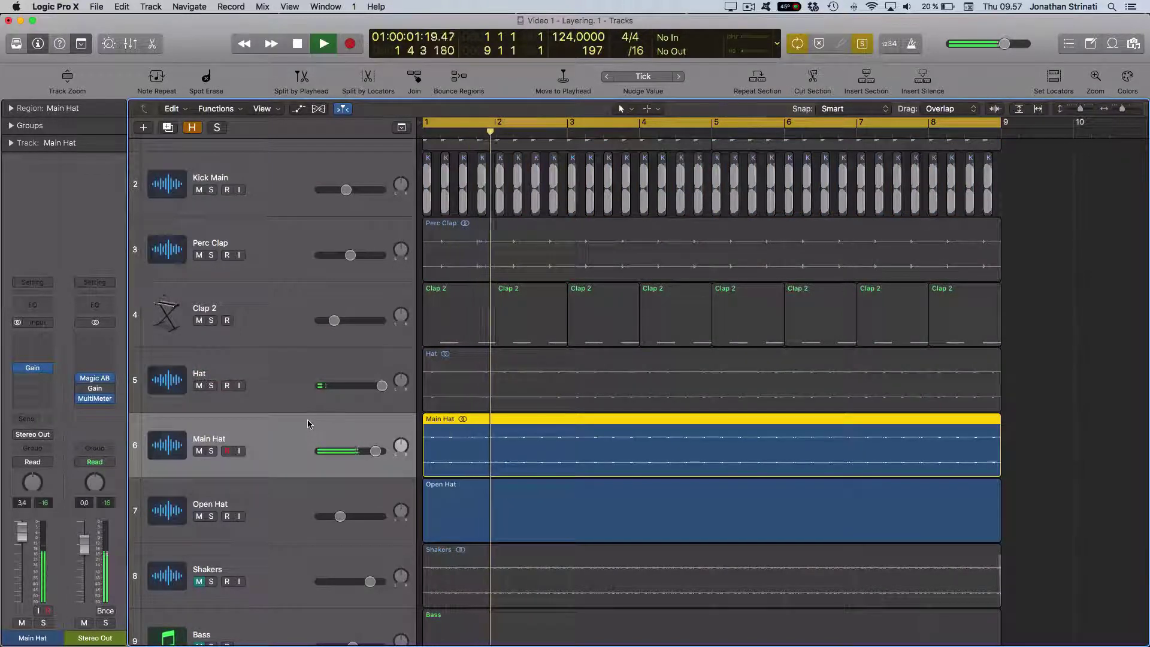
pyautogui.click(287, 394)
pyautogui.press('space')
pyautogui.press('space')
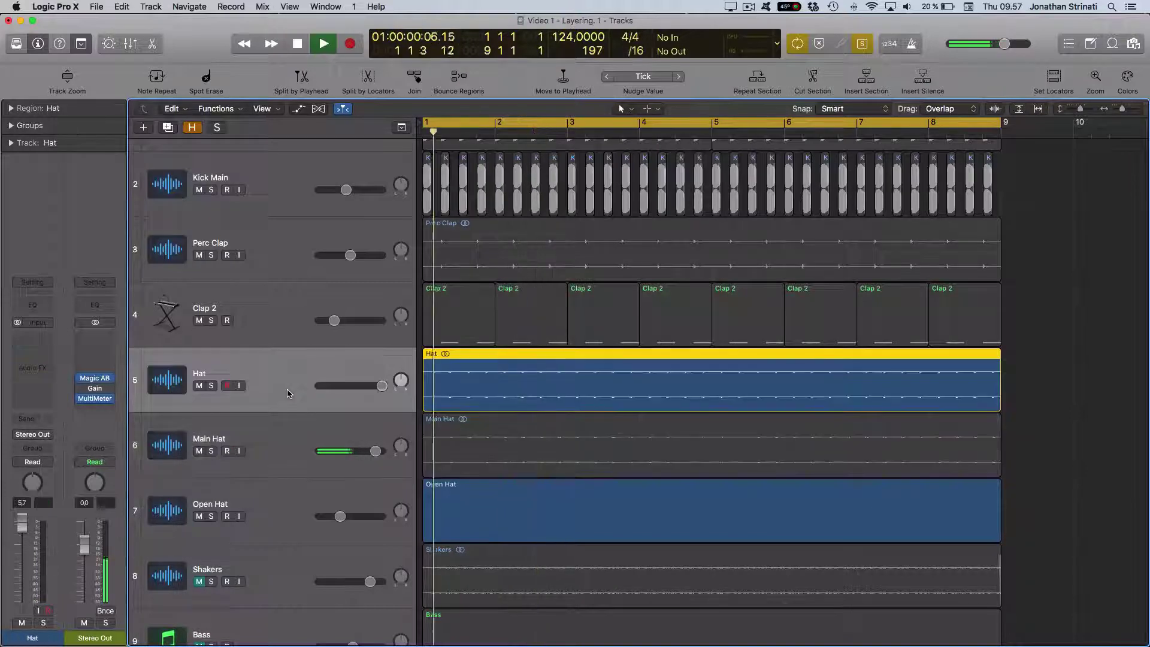
pyautogui.click(284, 445)
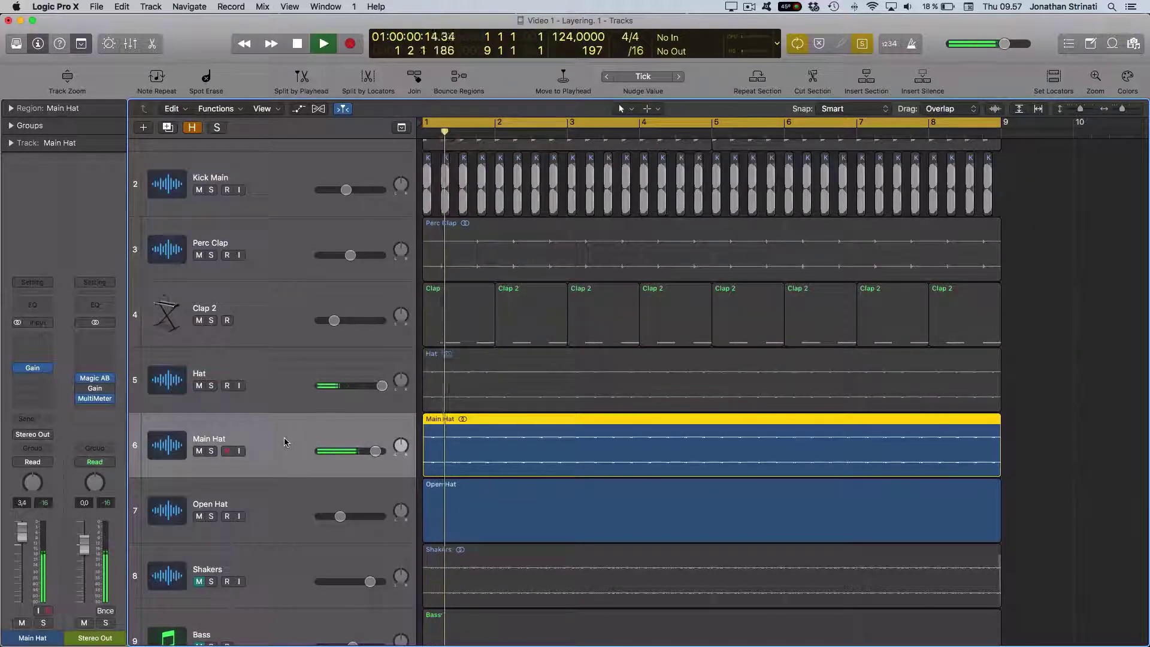
pyautogui.click(285, 501)
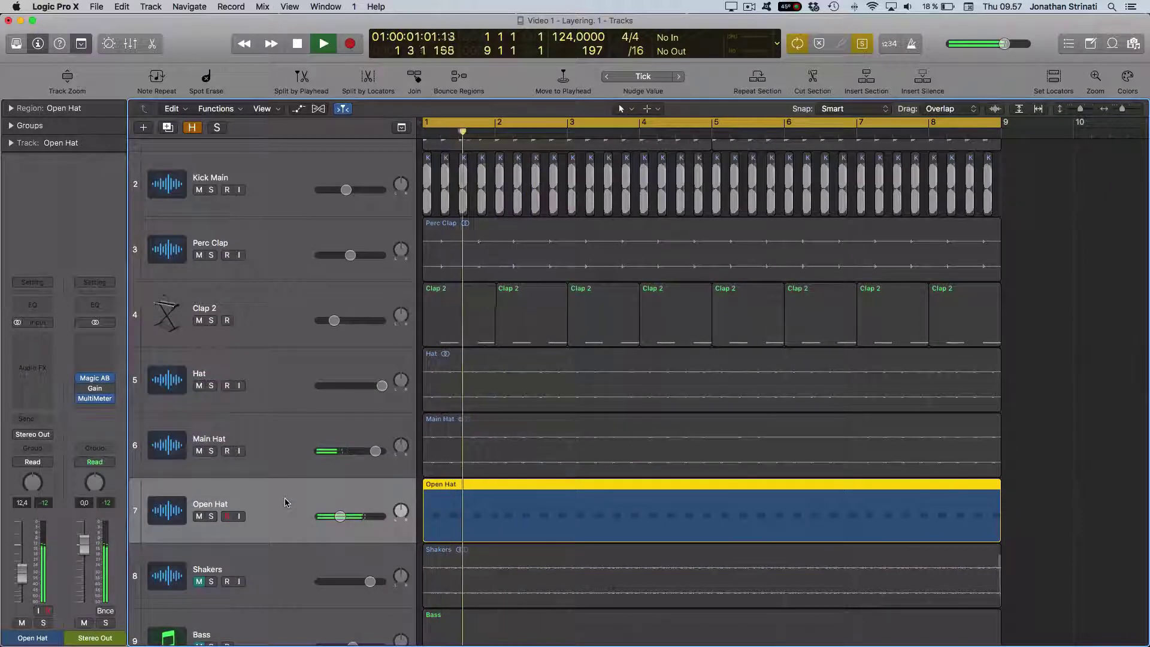
pyautogui.hotkey('ctrl', 's')
pyautogui.press('space')
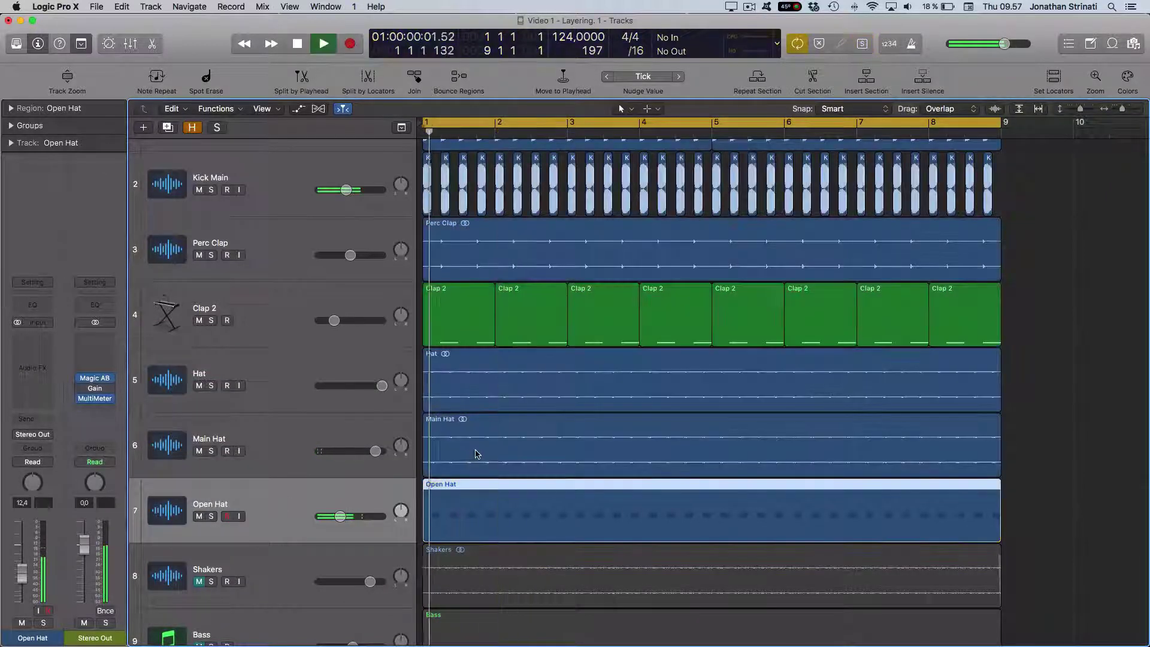
# Compare the drum mix with the Open Hat muted and unmuted, checking the Hat and Main Hat tracks
pyautogui.click(199, 517)
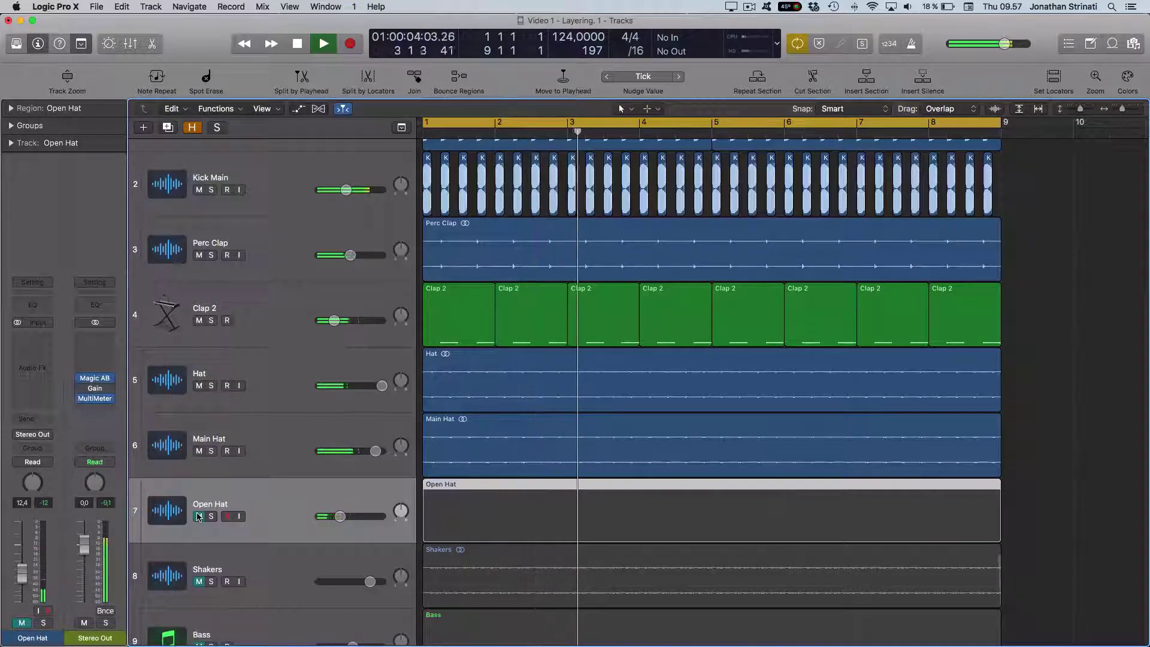
pyautogui.click(240, 456)
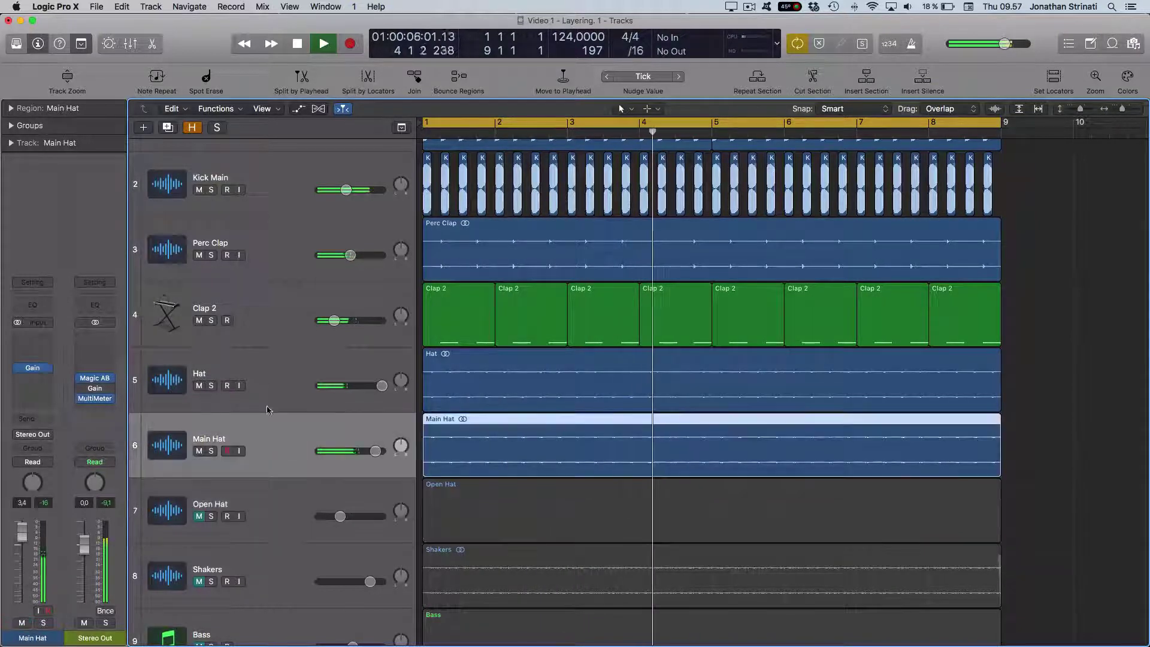
pyautogui.click(275, 391)
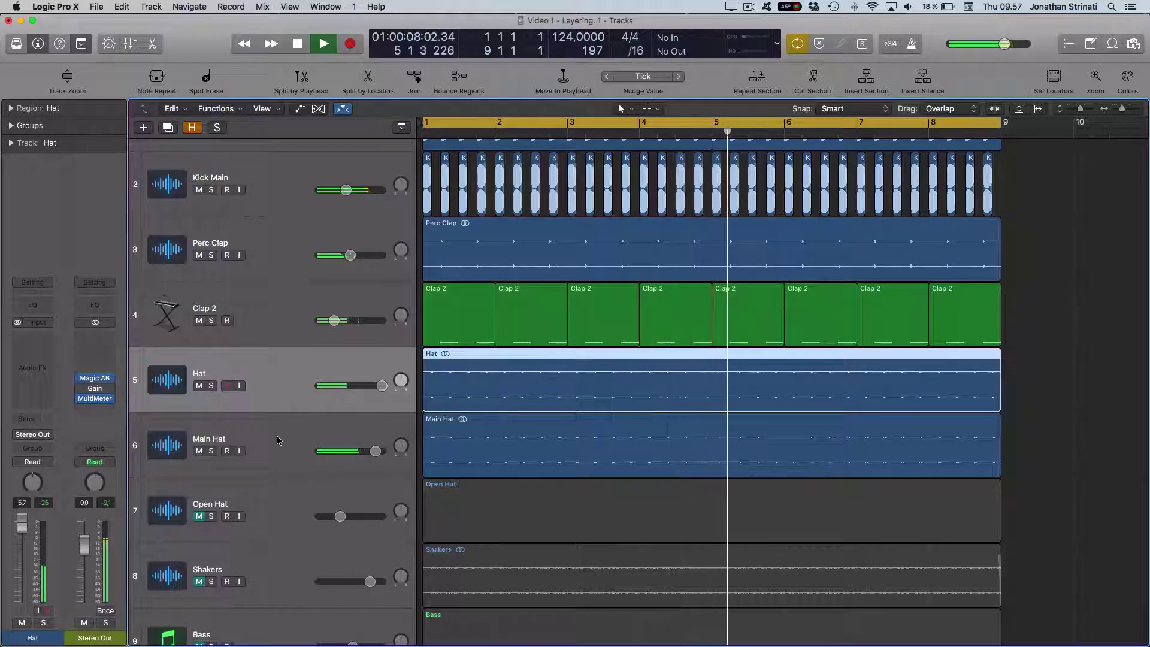
pyautogui.click(275, 458)
pyautogui.click(271, 510)
pyautogui.click(199, 517)
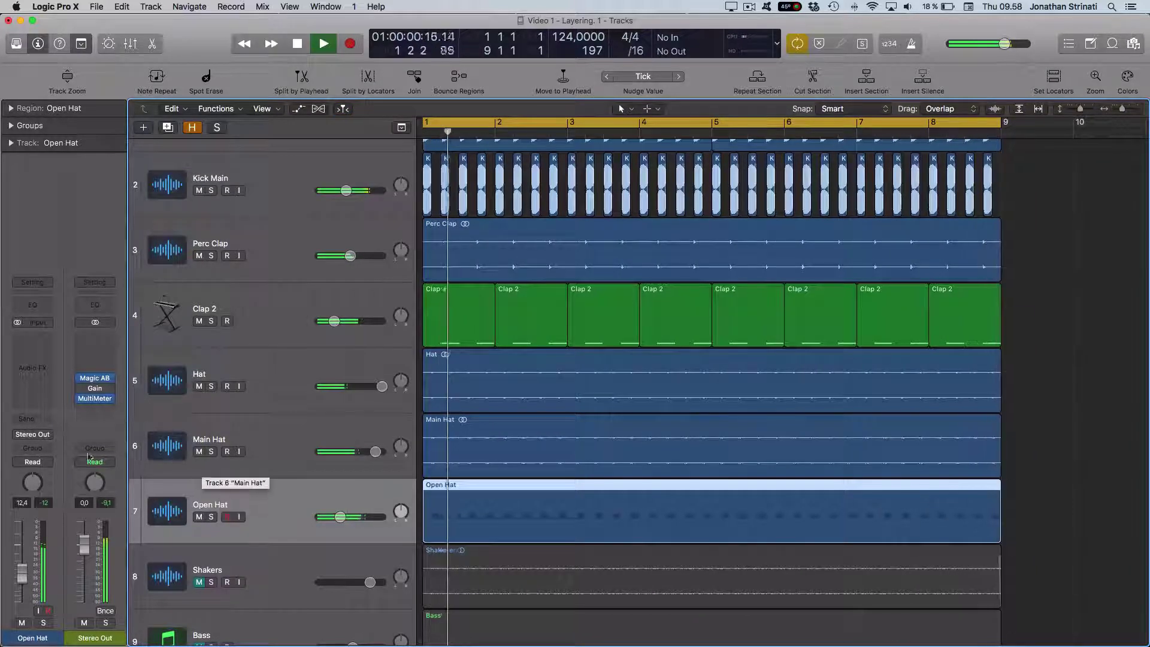
# Solo the Open Hat and insert a stereo Transient Master on its channel
pyautogui.hotkey('ctrl', 's')
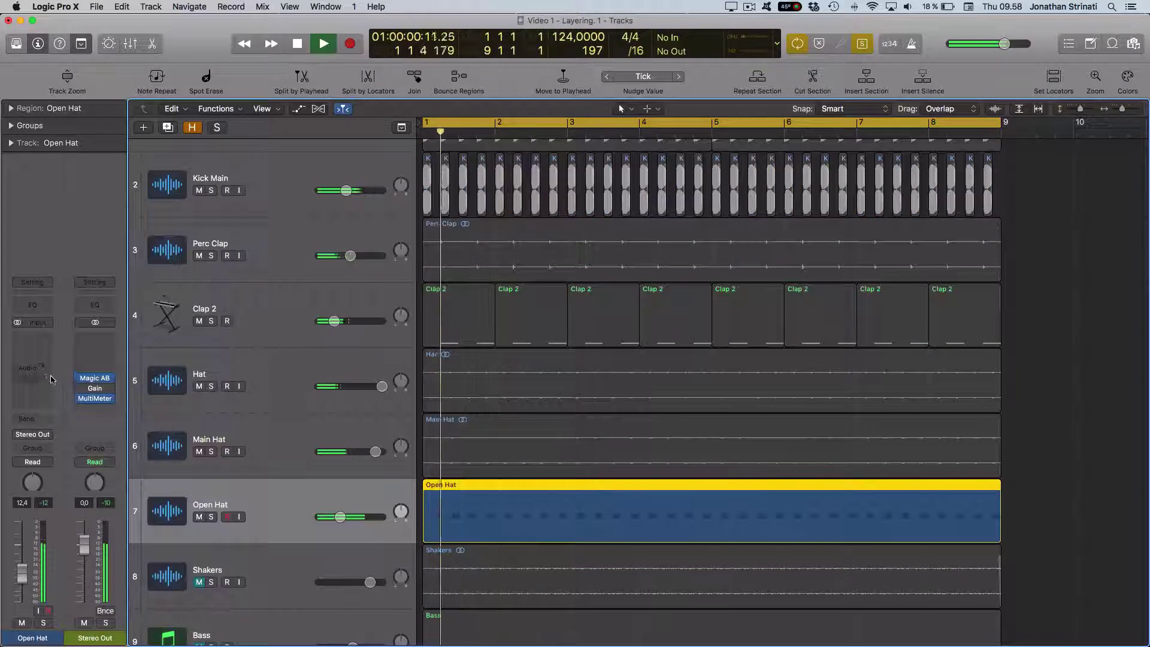
pyautogui.click(44, 367)
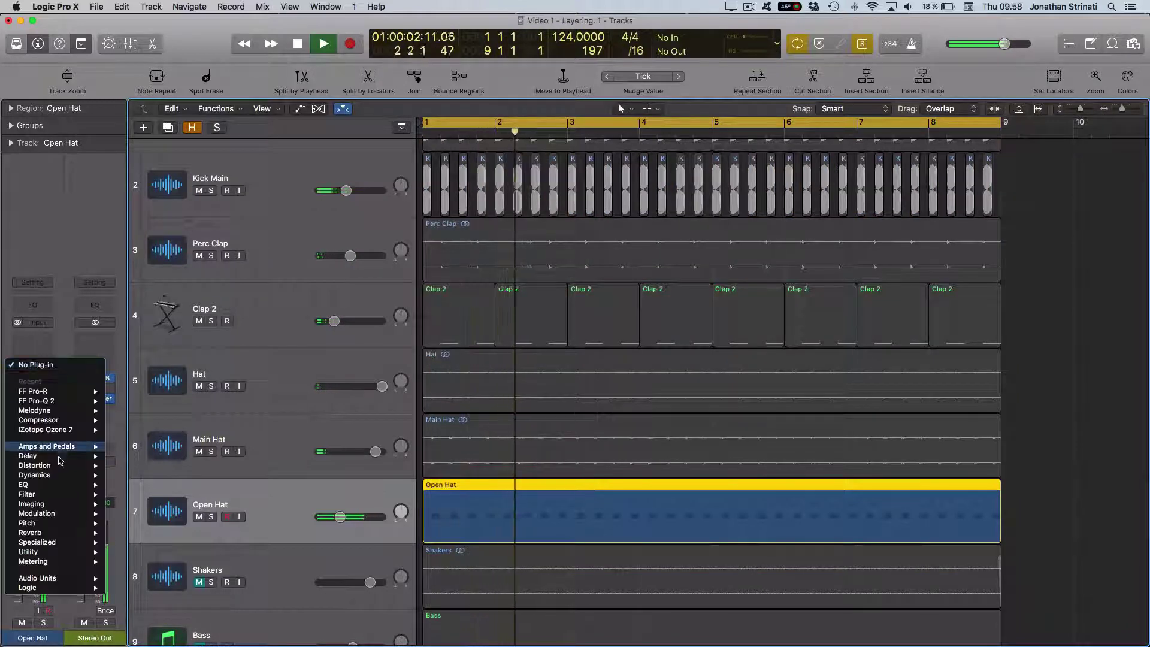
pyautogui.moveTo(58, 482)
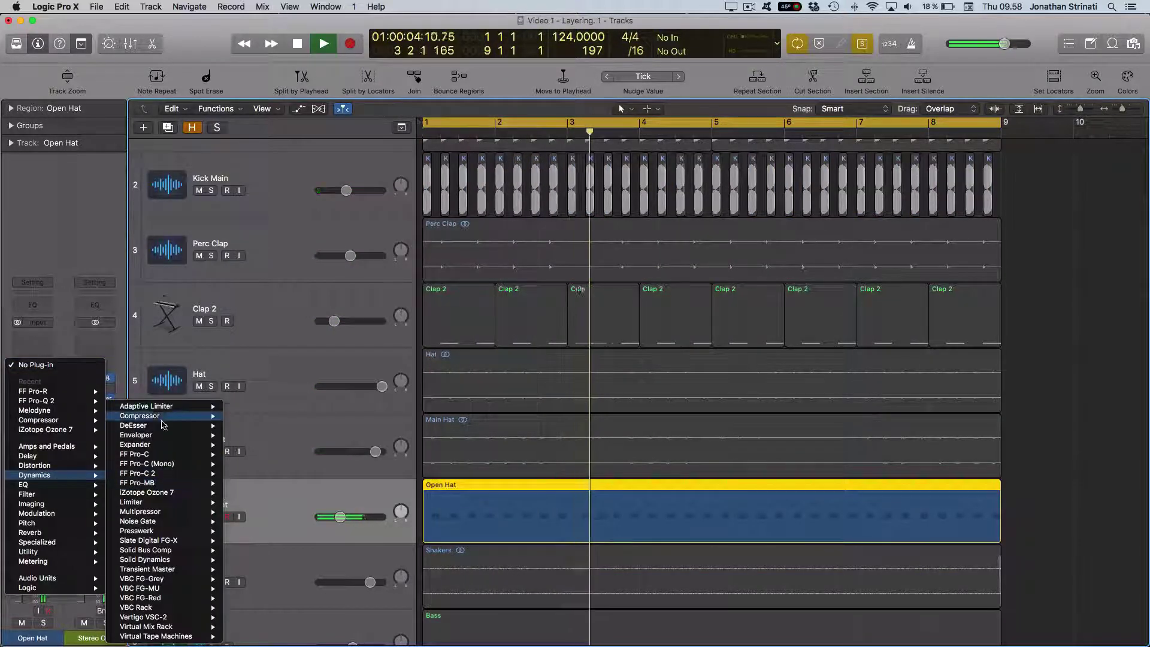
pyautogui.moveTo(183, 522)
pyautogui.moveTo(198, 569)
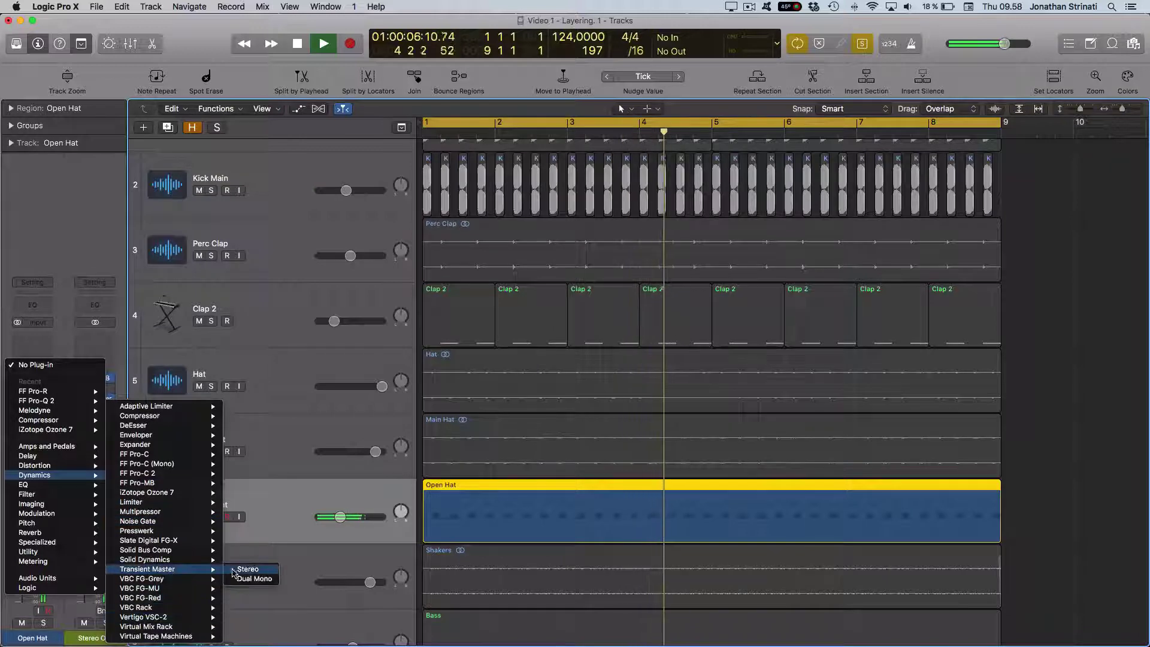
pyautogui.click(235, 569)
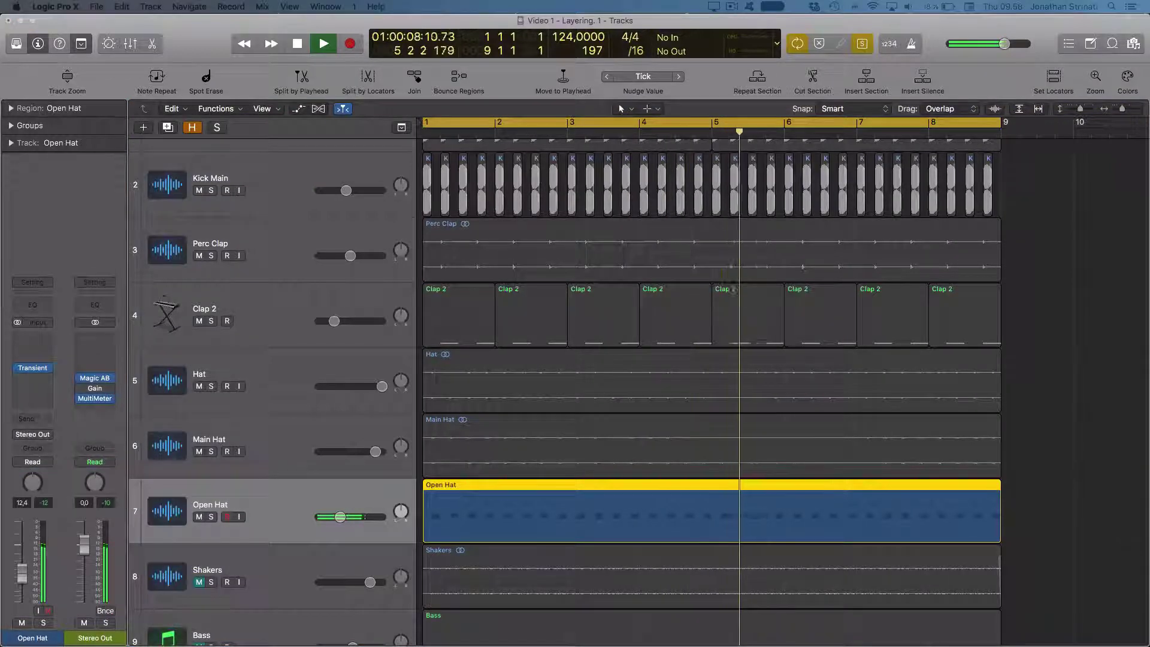
pyautogui.moveTo(277, 20); pyautogui.dragTo(328, 175)
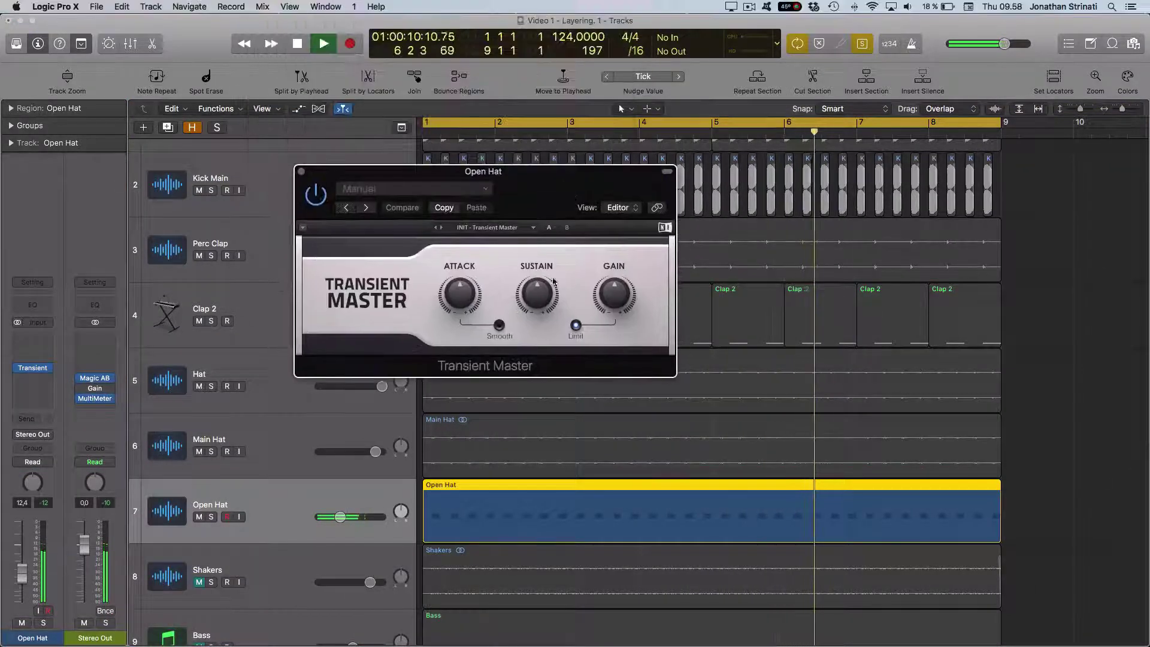
pyautogui.click(301, 171)
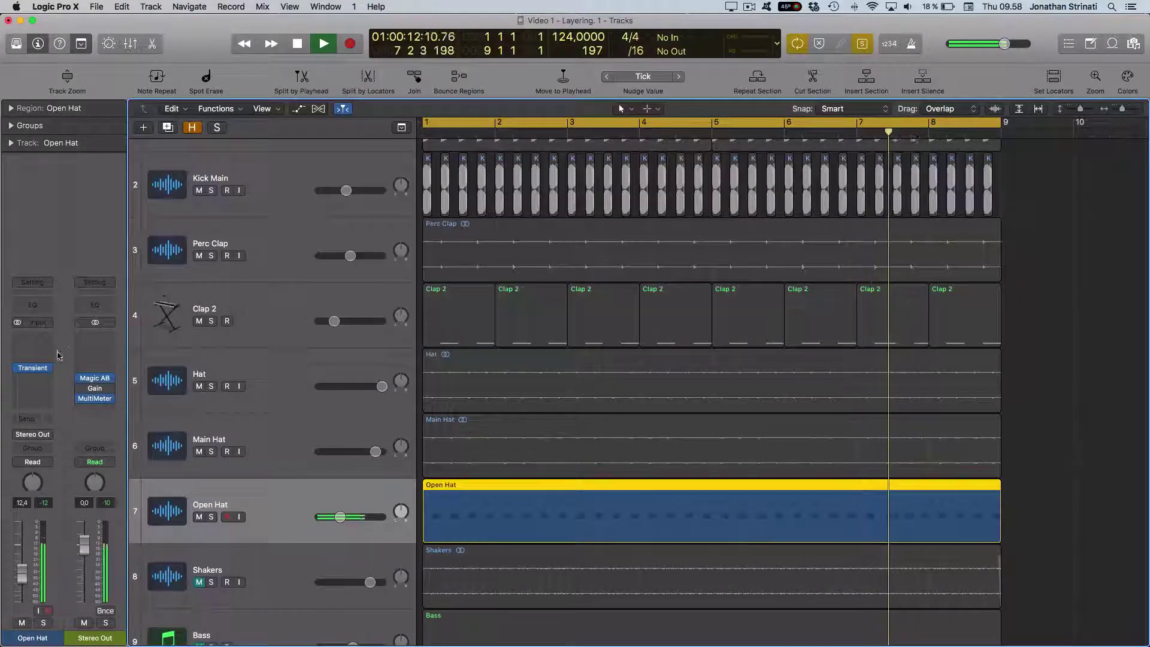
# Replace the Open Hat's Transient Master with a stereo Enveloper
pyautogui.click(48, 375)
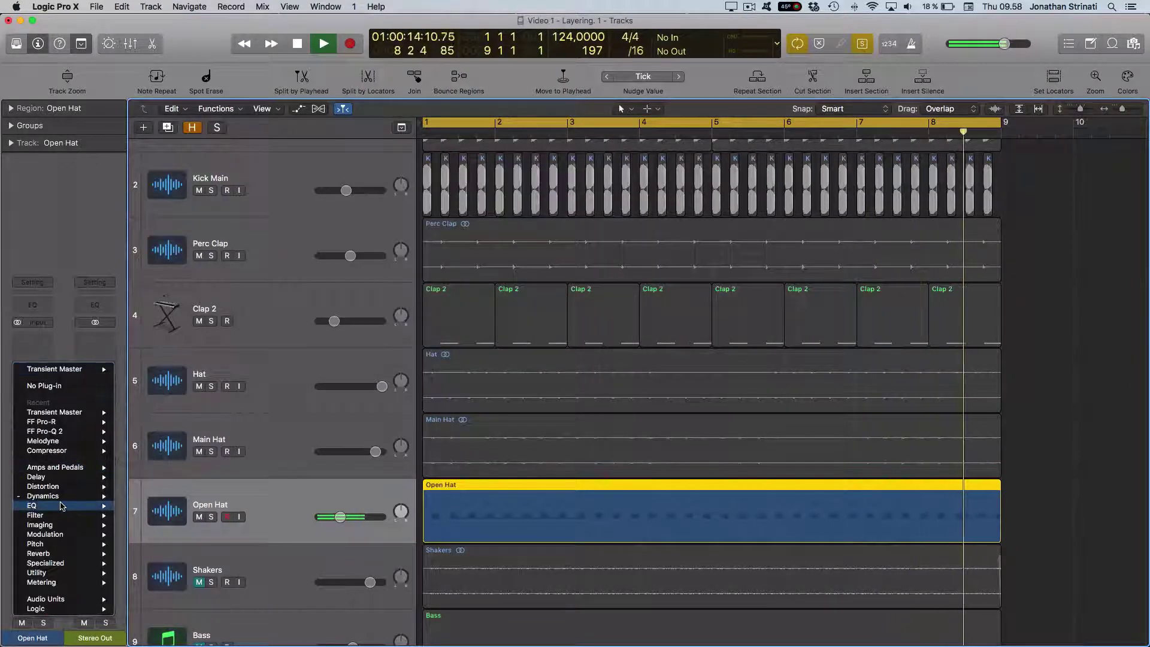
pyautogui.moveTo(59, 495)
pyautogui.moveTo(160, 440)
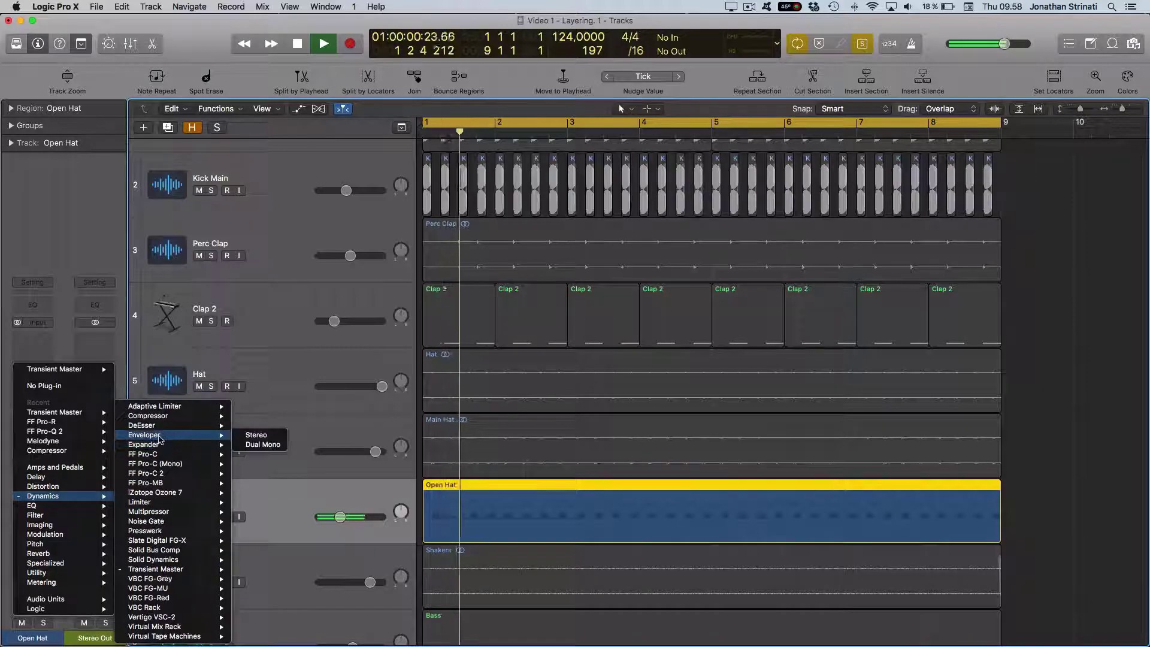
pyautogui.click(242, 436)
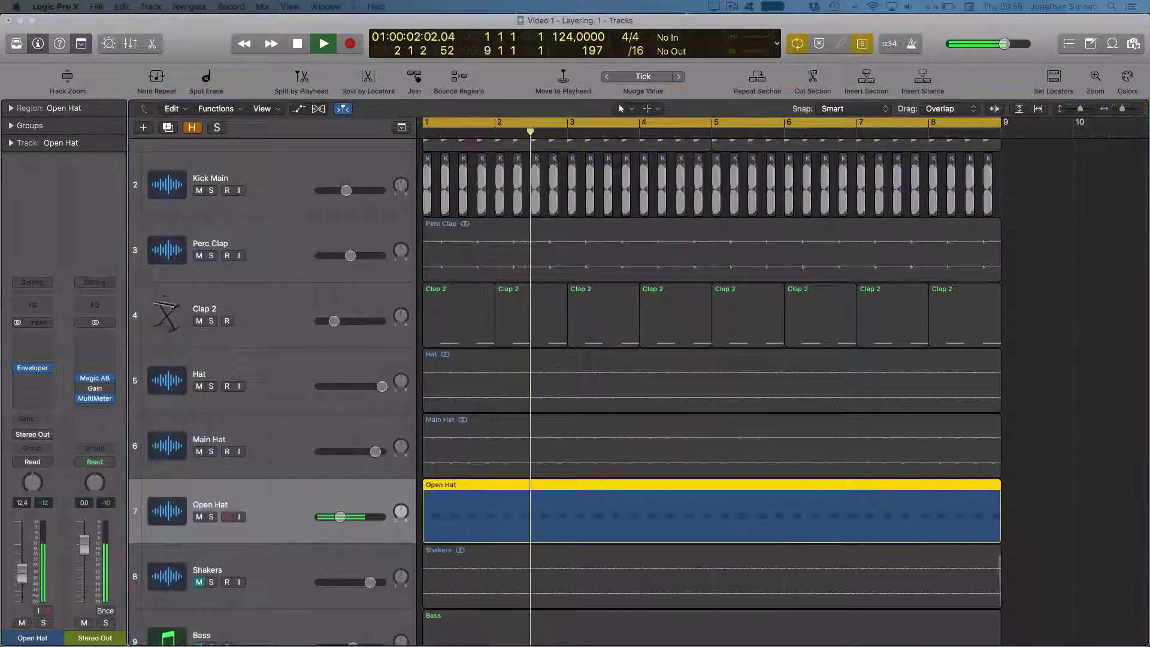
pyautogui.moveTo(913, 229); pyautogui.dragTo(621, 160)
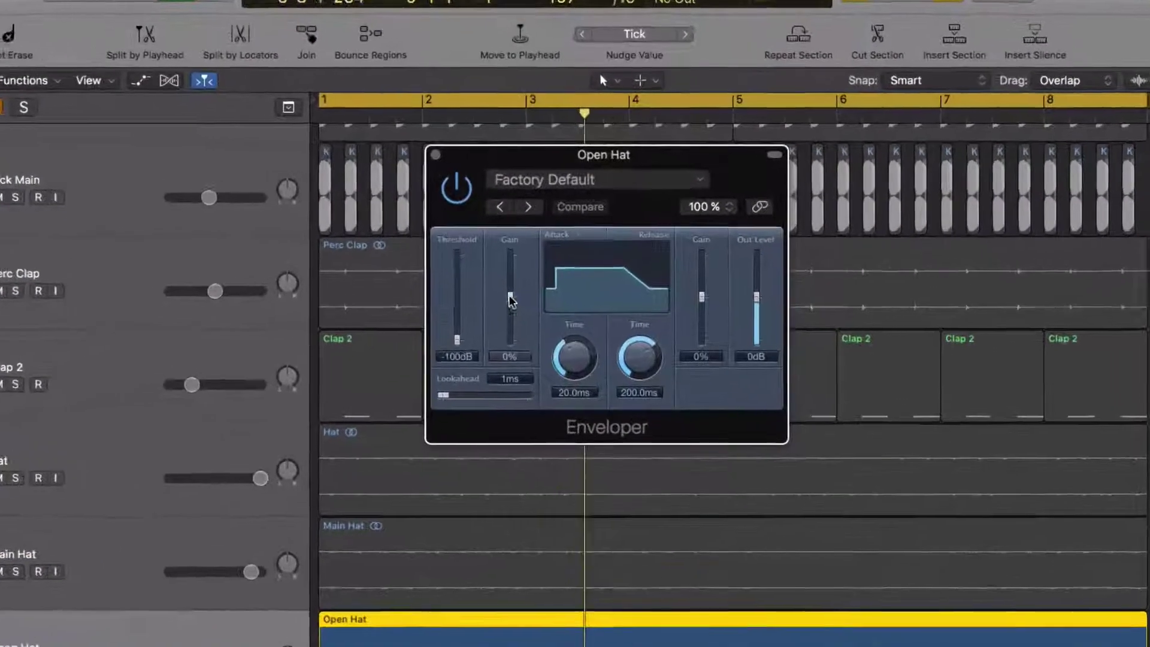
# Set the Enveloper's attack gain to -66% and attack time to 41 ms, comparing the Open Hat with the effect bypassed
pyautogui.moveTo(510, 299); pyautogui.dragTo(513, 329)
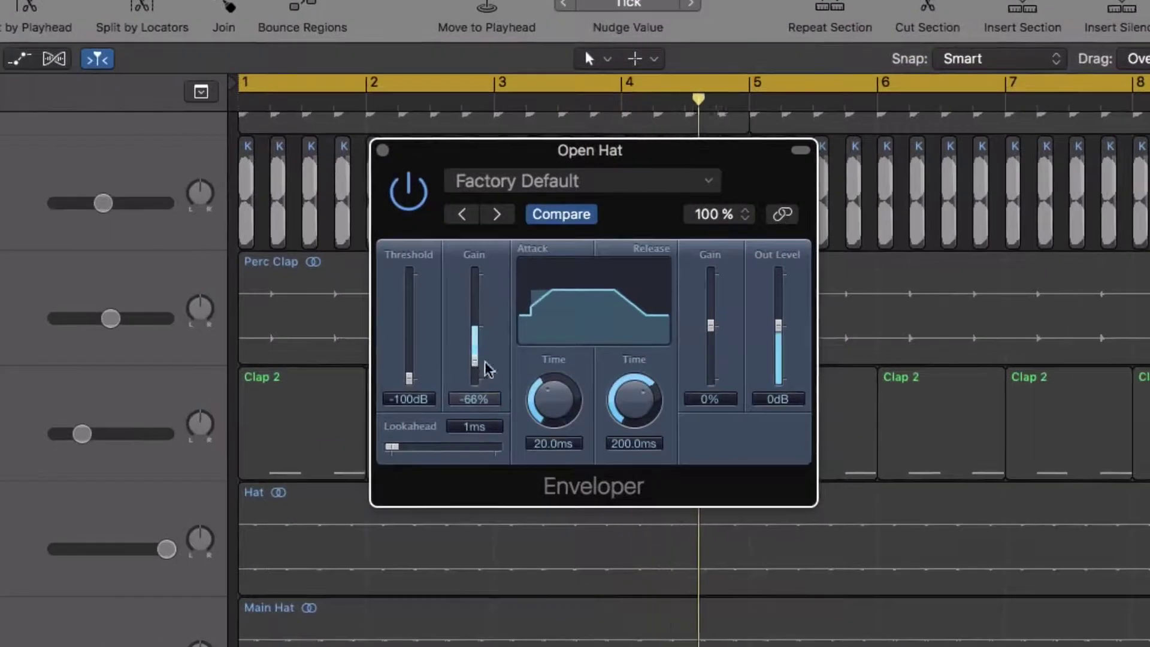
pyautogui.moveTo(569, 388); pyautogui.dragTo(572, 397)
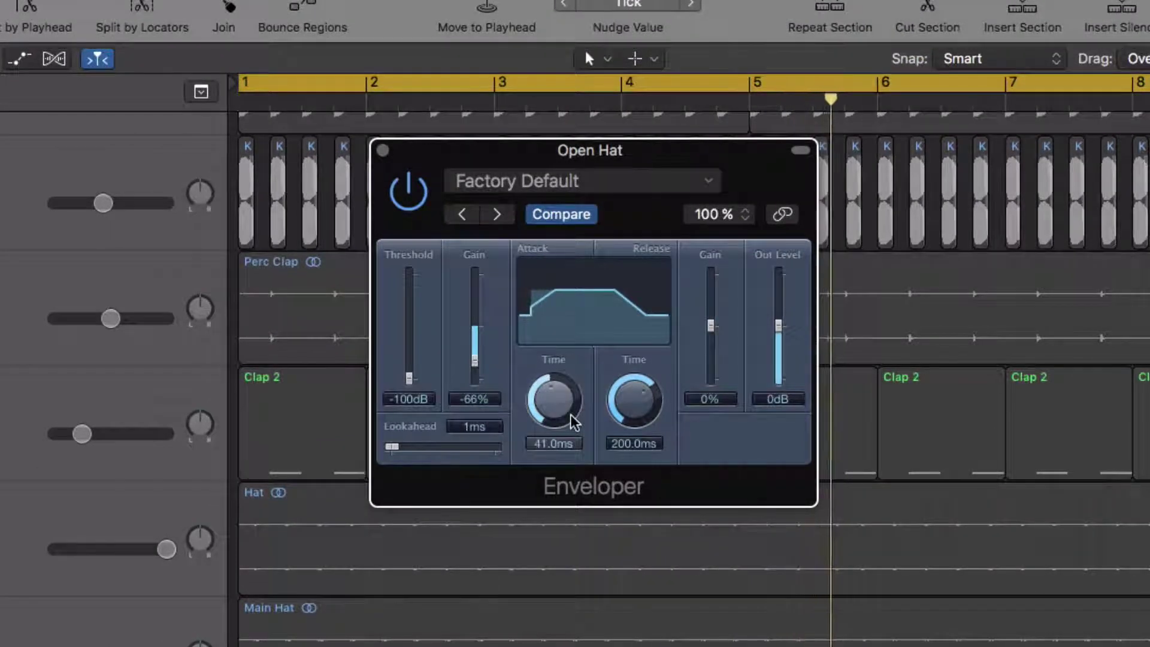
pyautogui.click(411, 201)
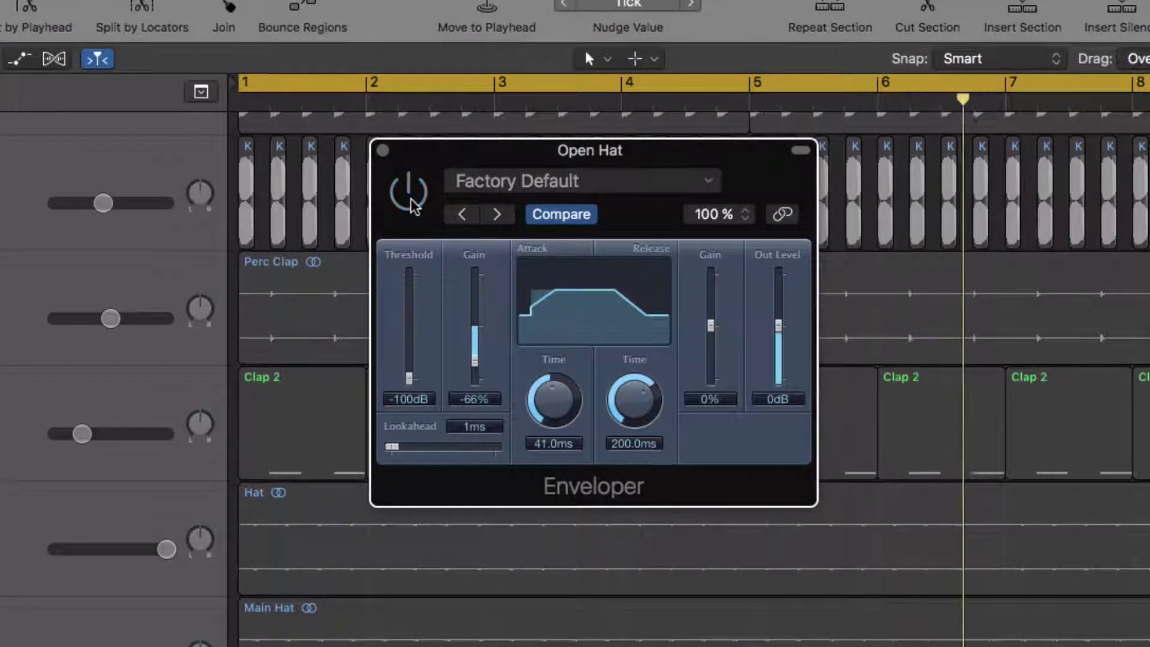
pyautogui.click(411, 202)
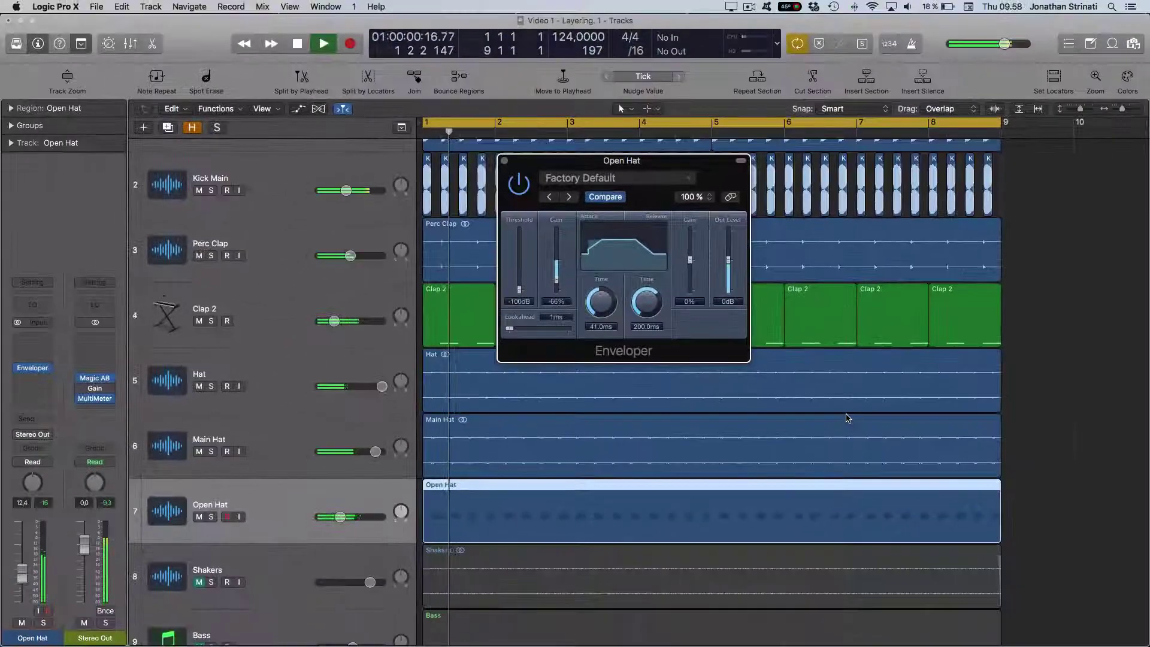
pyautogui.click(519, 187)
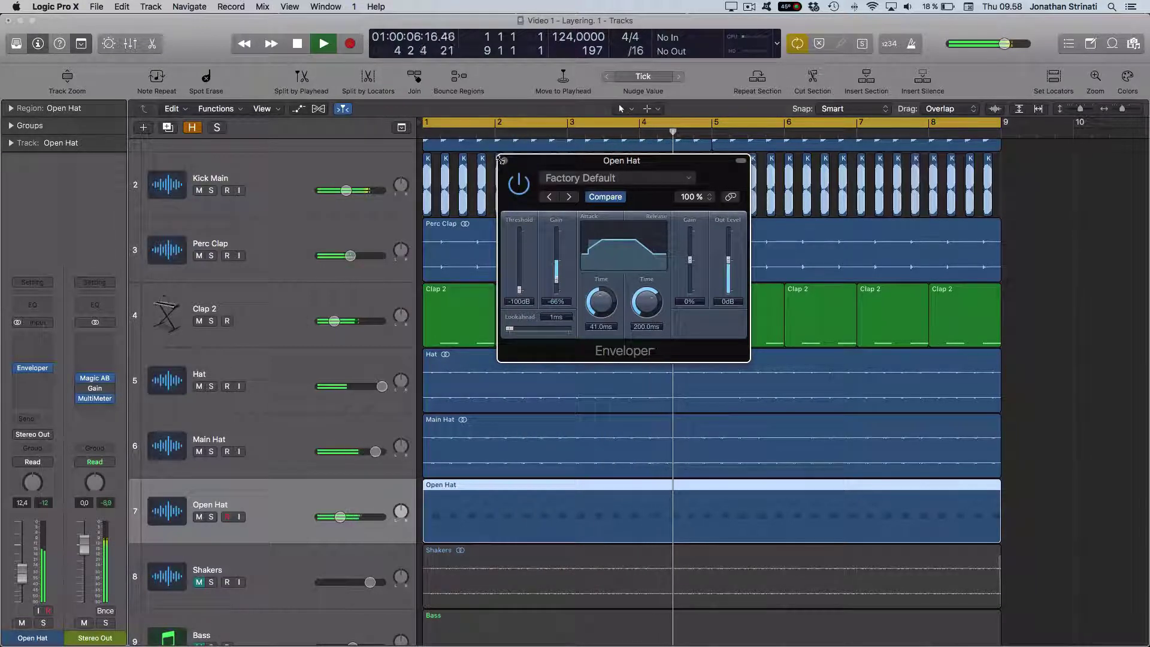
pyautogui.click(503, 161)
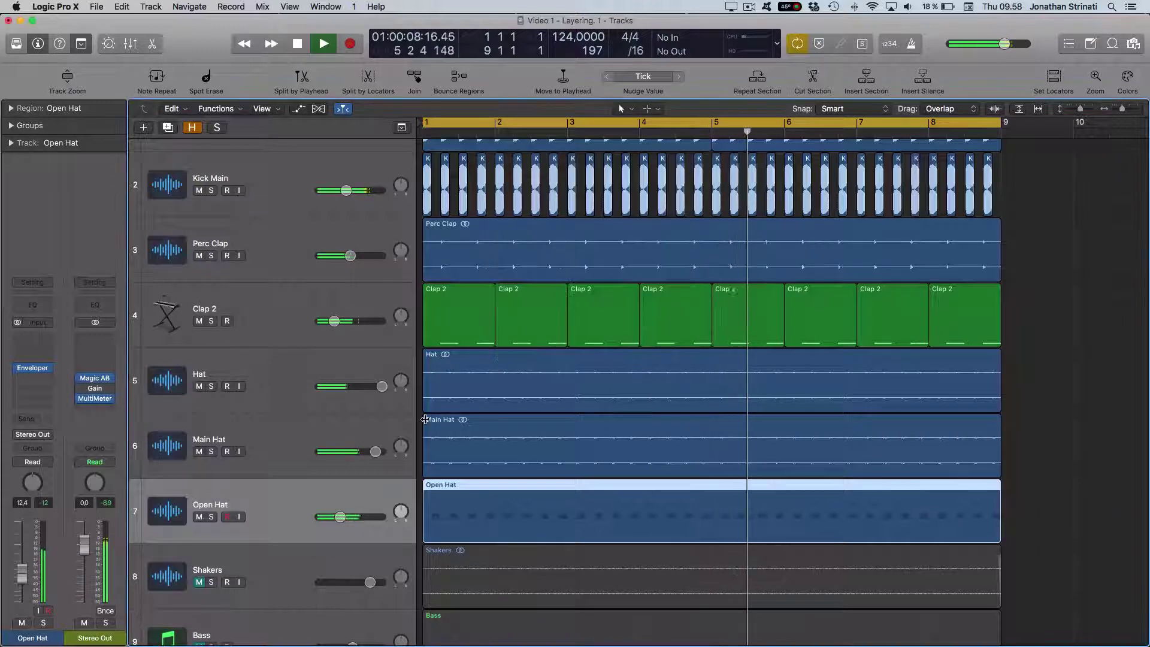
# Unmute the Shakers, Bass and Arp tracks
pyautogui.press('super+Up')
pyautogui.press('super+Up')
pyautogui.press('super+Up')
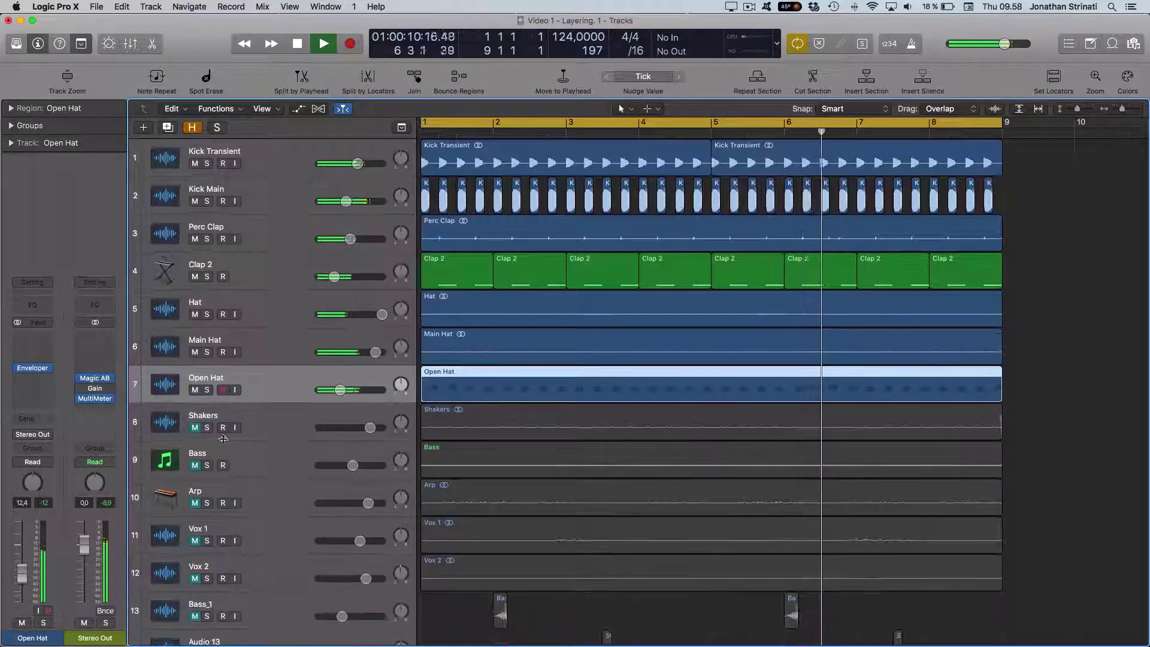
pyautogui.moveTo(194, 427); pyautogui.dragTo(199, 481)
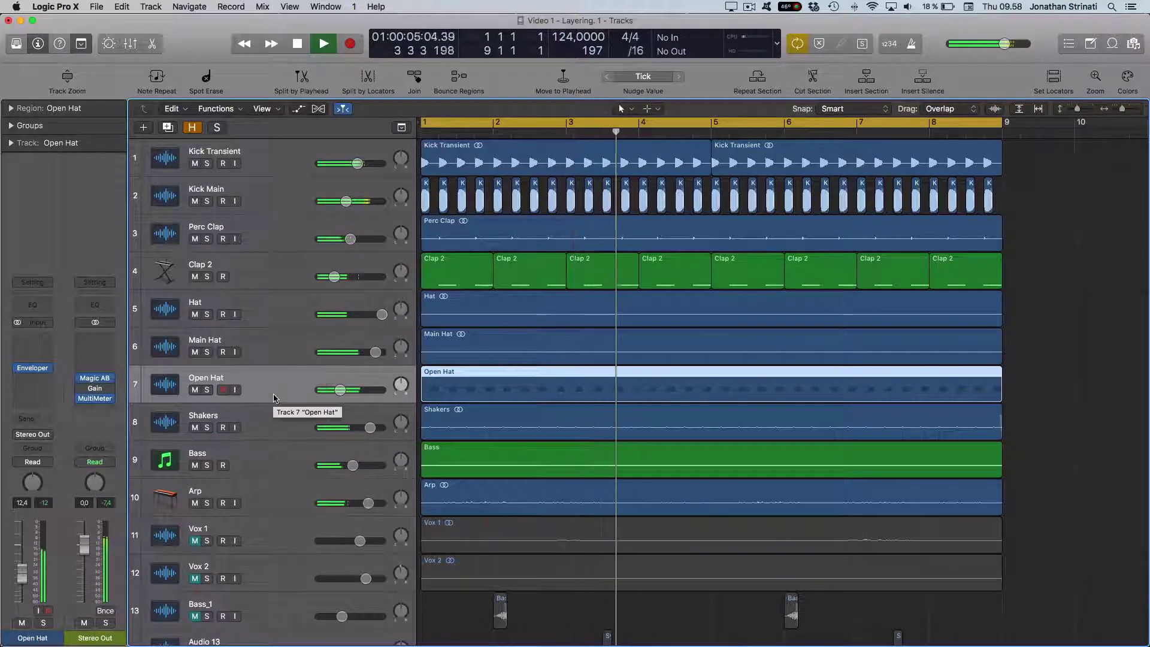
# Listen to the layered mix while moving the track selection from Shakers up to Perc Clap, and stop playback
pyautogui.click(267, 427)
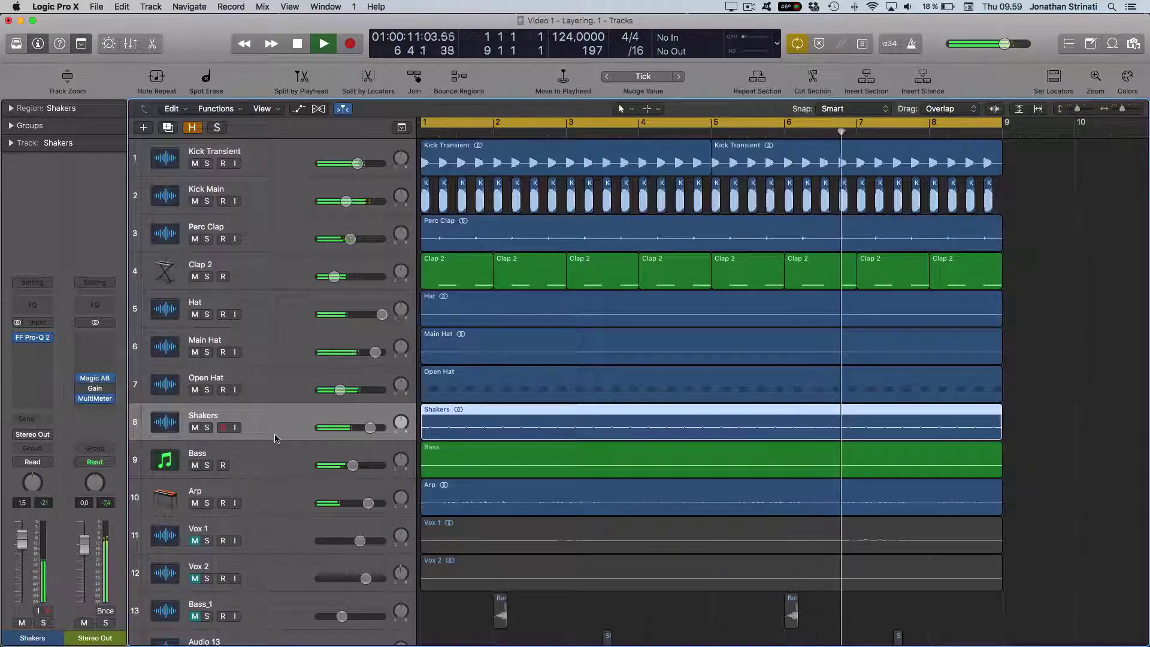
pyautogui.click(259, 389)
pyautogui.press('Up')
pyautogui.press('Up')
pyautogui.press('Up')
pyautogui.press('Up')
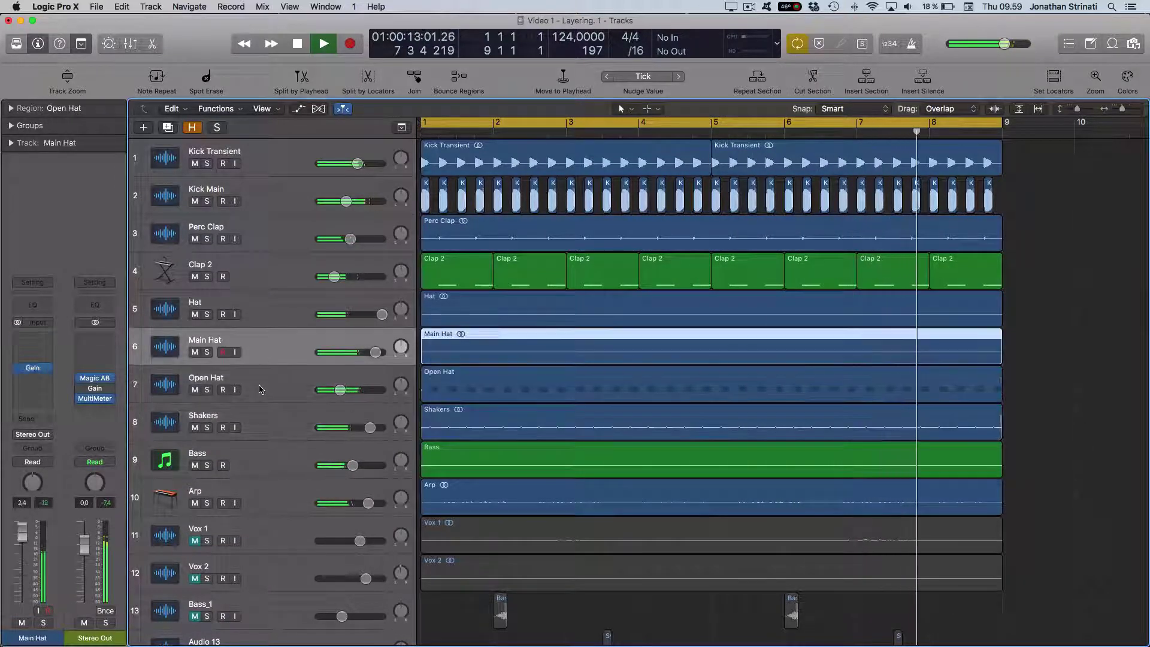
pyautogui.press('space')
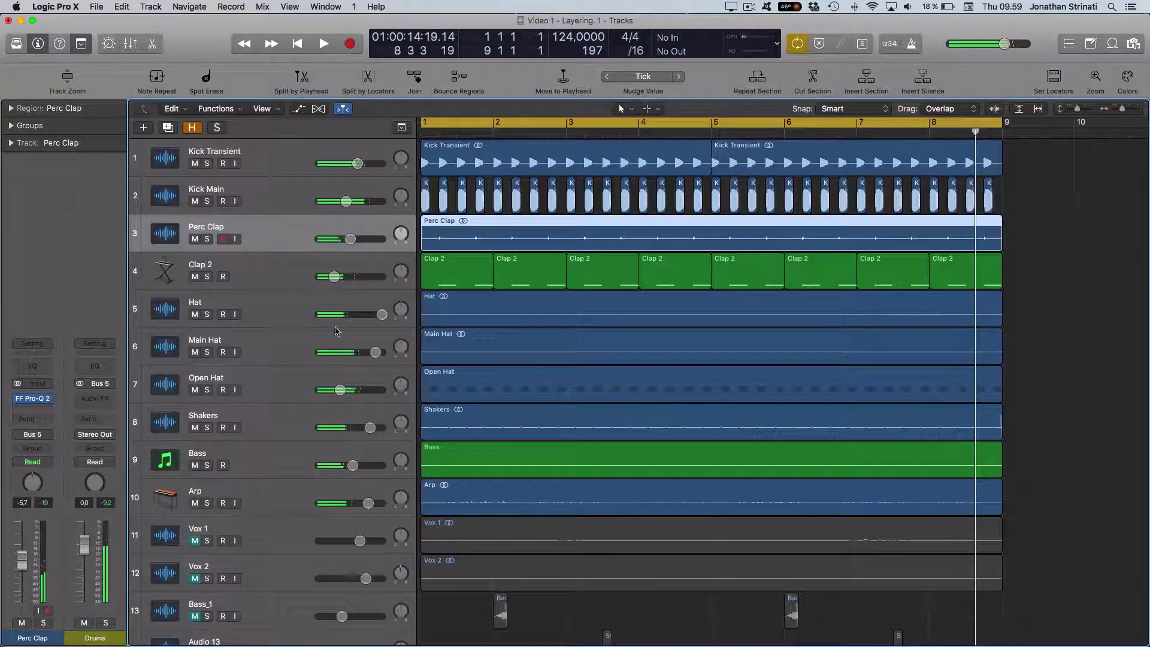
# Select all tracks from Shakers up to Kick Transient and route their outputs together to Bus 5 (Drums)
pyautogui.click(276, 468)
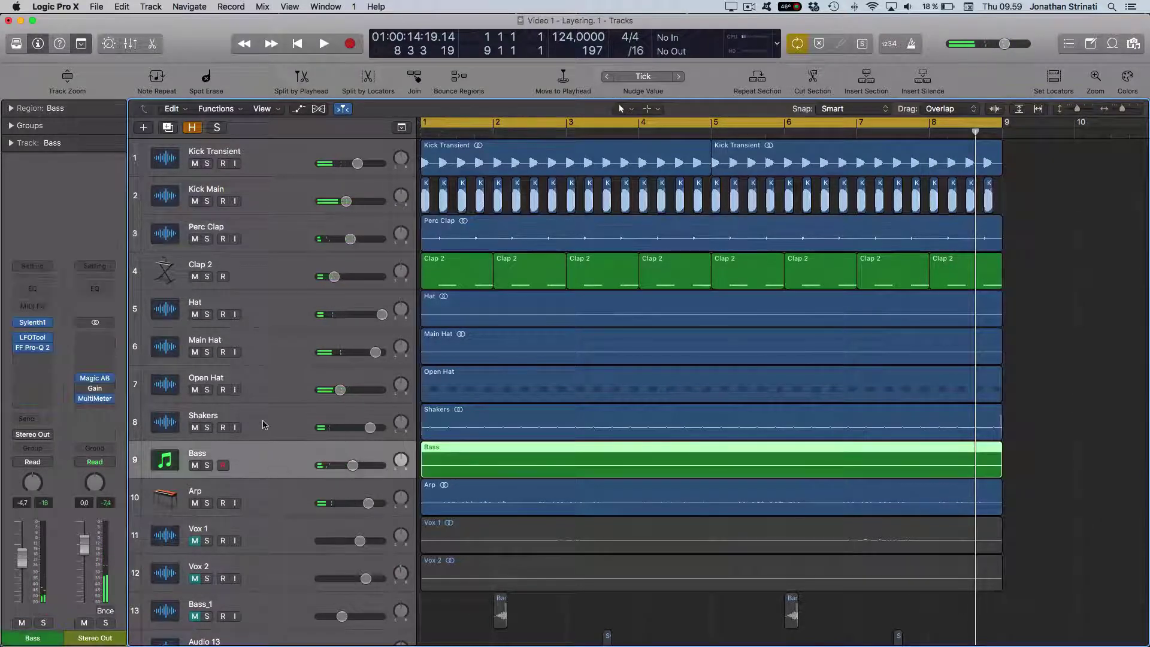
pyautogui.click(265, 425)
pyautogui.keyDown('shift'); pyautogui.click(270, 164); pyautogui.keyUp('shift')
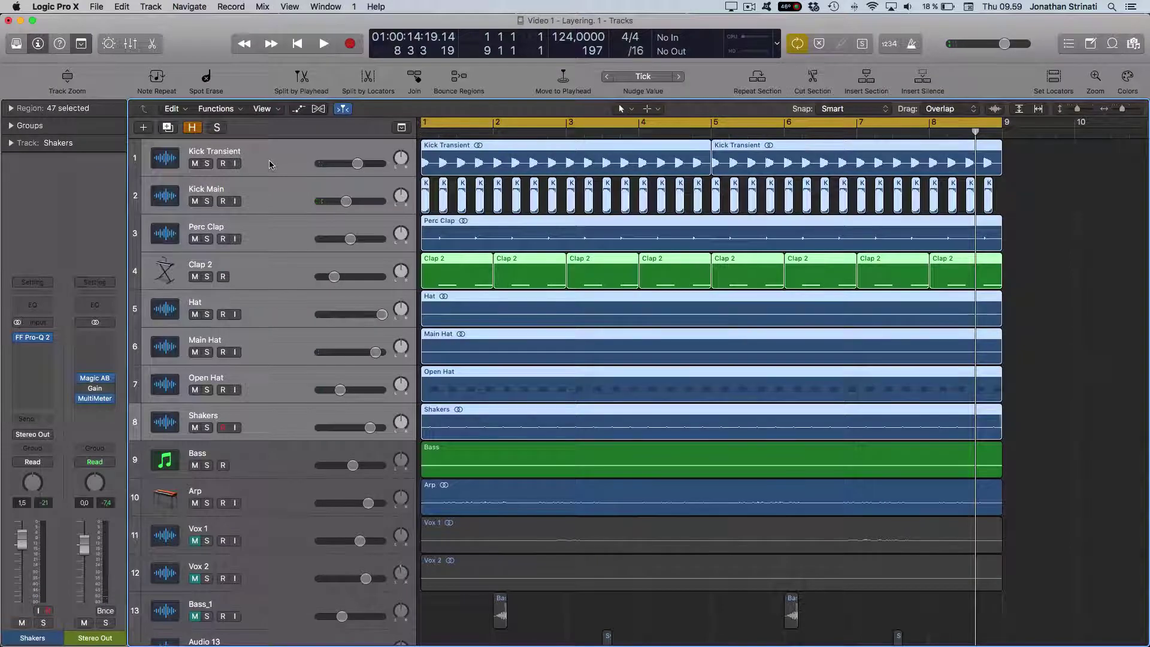
pyautogui.press('x')
pyautogui.scroll(3, 436, 465)
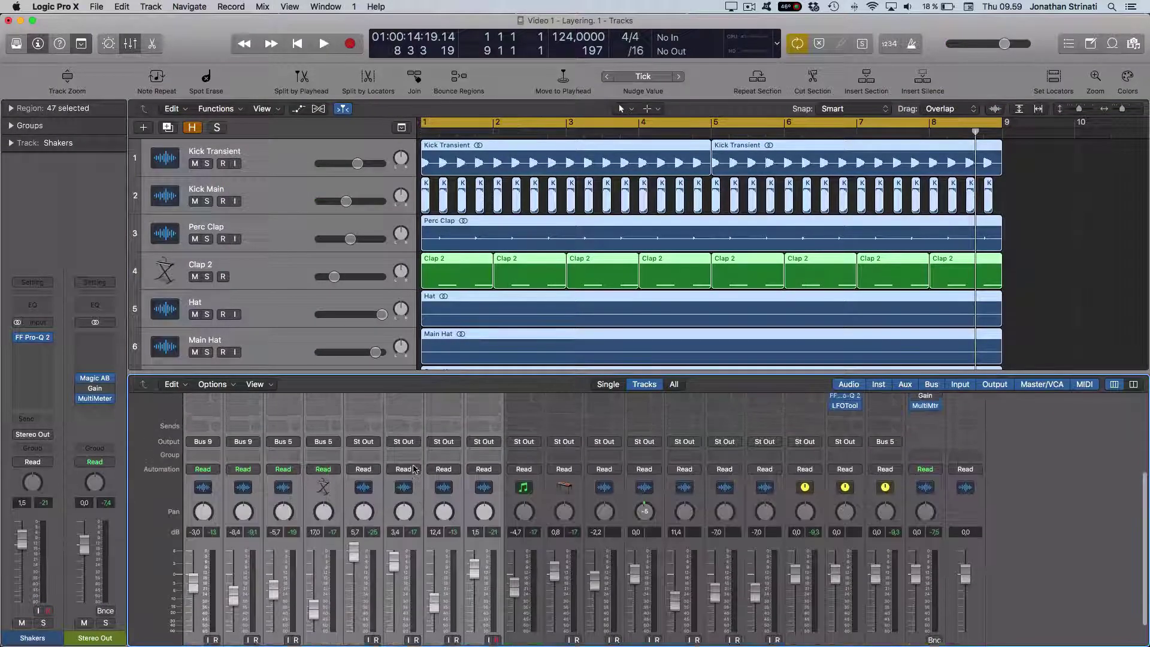
pyautogui.click(362, 462)
pyautogui.moveTo(406, 509)
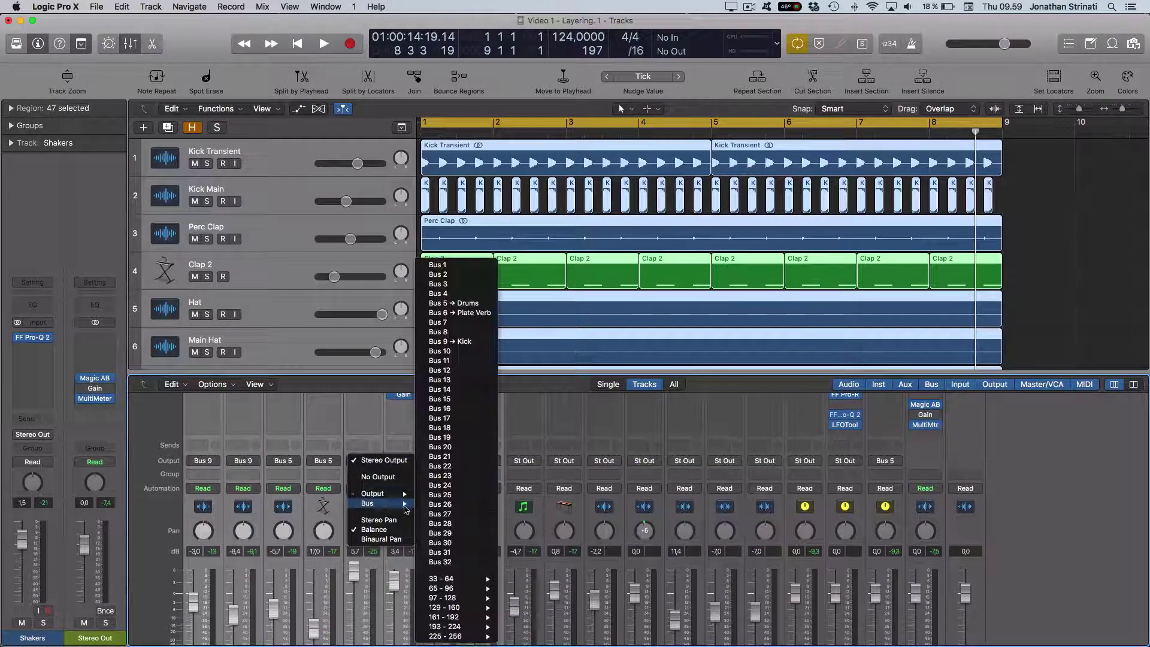
pyautogui.click(450, 303)
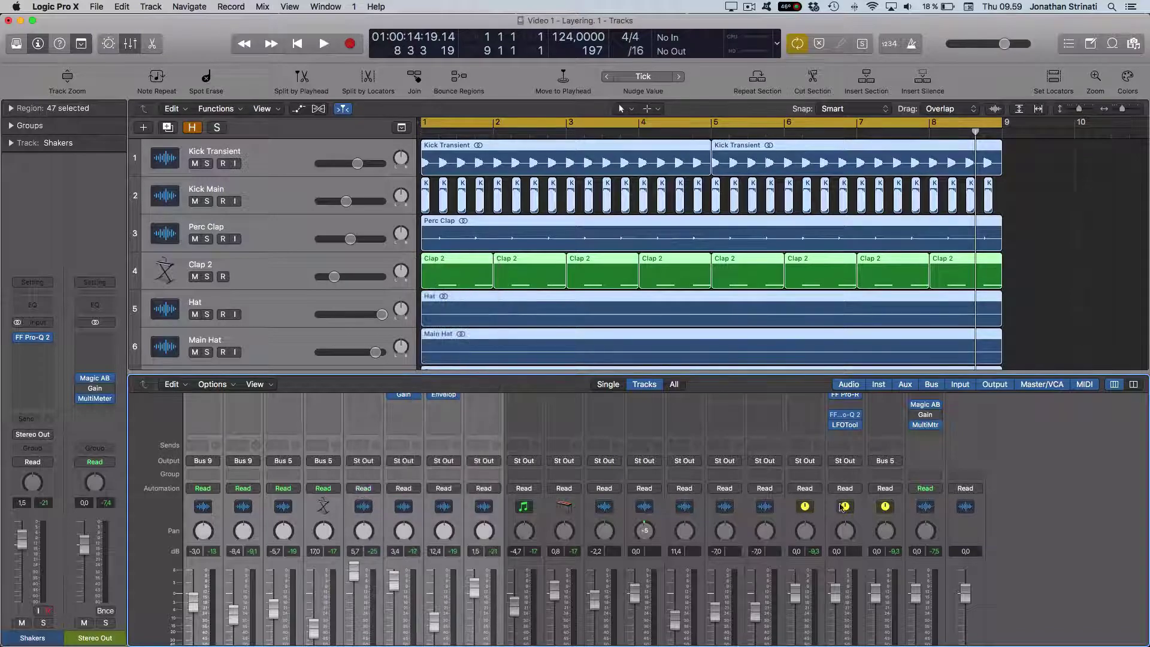
# Solo the Drums bus, play the grouped drum tracks to check the routing, and stop playback
pyautogui.scroll(-3, 812, 639)
pyautogui.click(813, 637)
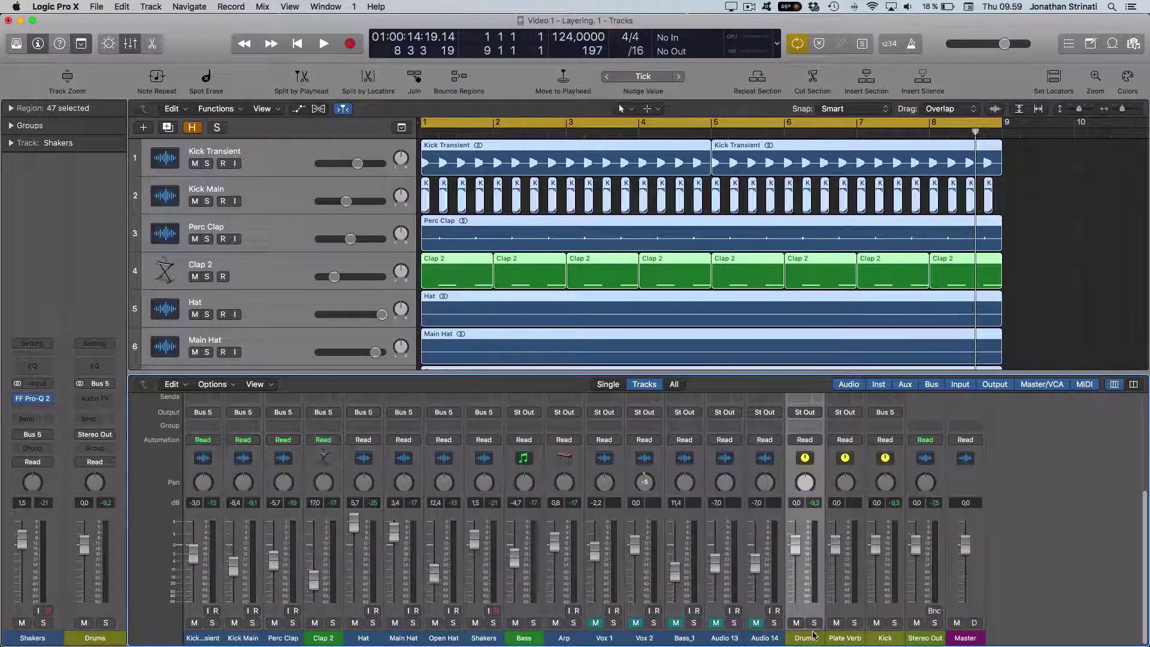
pyautogui.press('space')
pyautogui.scroll(5, 815, 599)
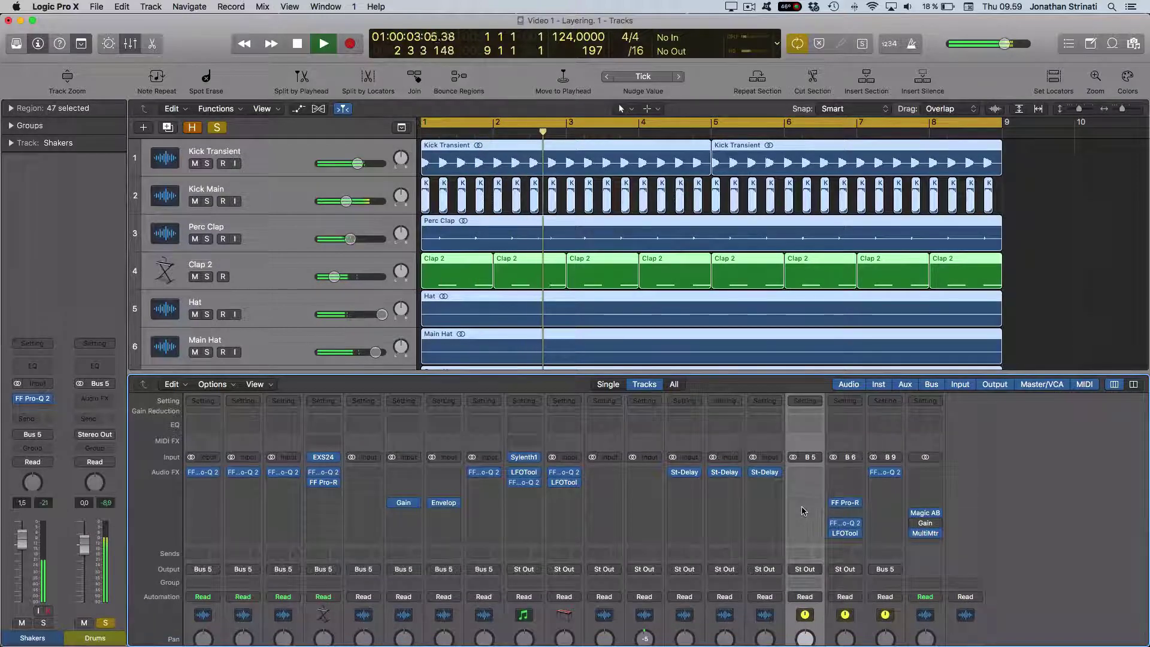
pyautogui.scroll(-5, 803, 510)
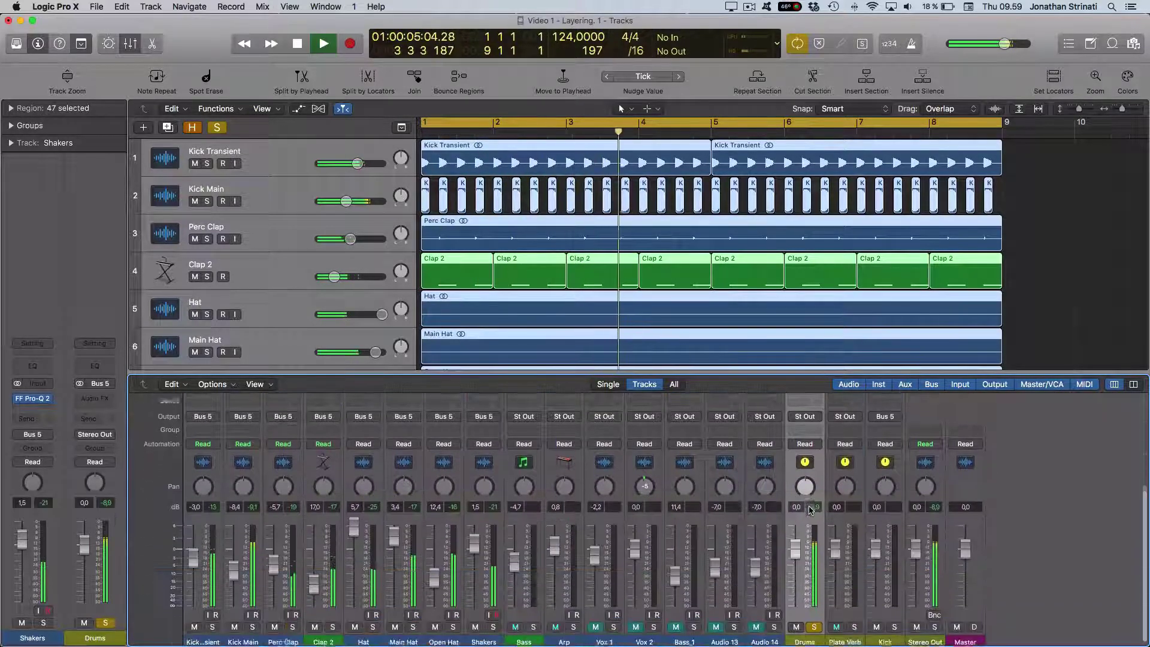
pyautogui.scroll(1, 810, 510)
pyautogui.press('space')
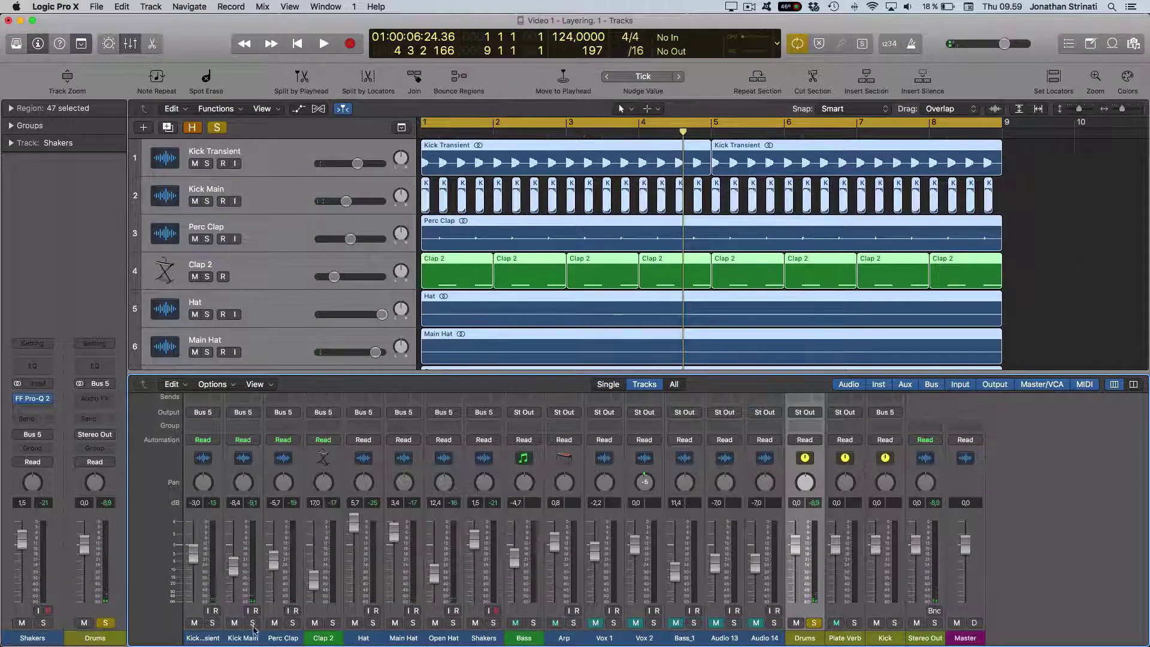
# Select the Kick Main and Kick Transient channels and route their outputs back to Bus 9 (Kick)
pyautogui.moveTo(244, 643); pyautogui.dragTo(201, 638)
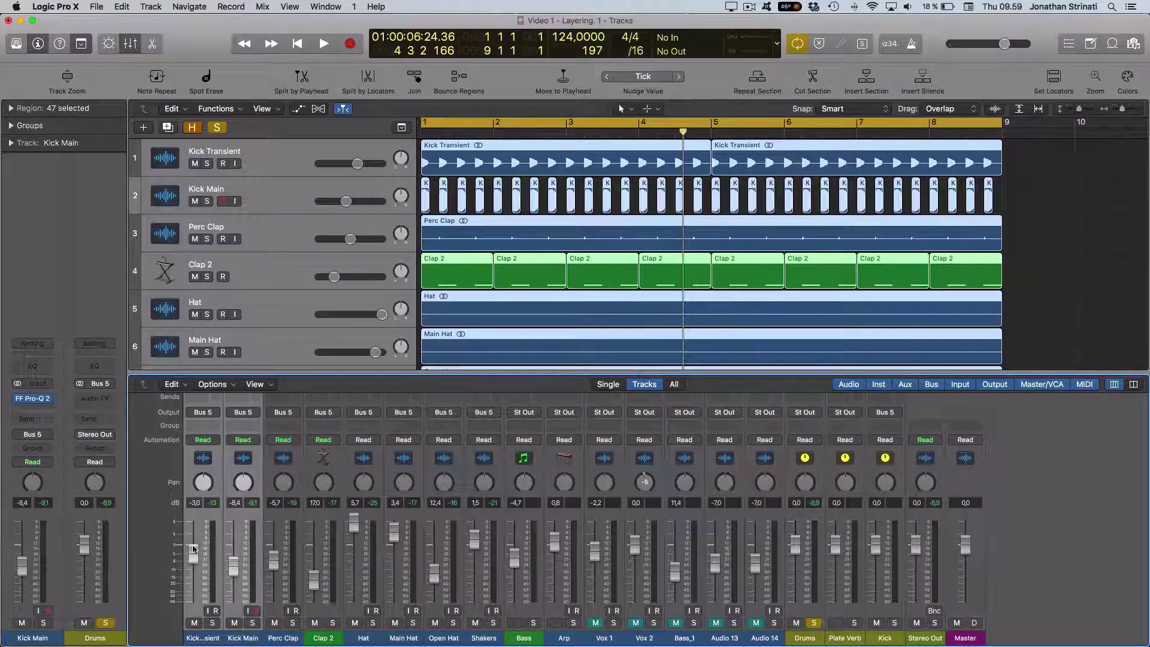
pyautogui.click(204, 413)
pyautogui.moveTo(207, 455)
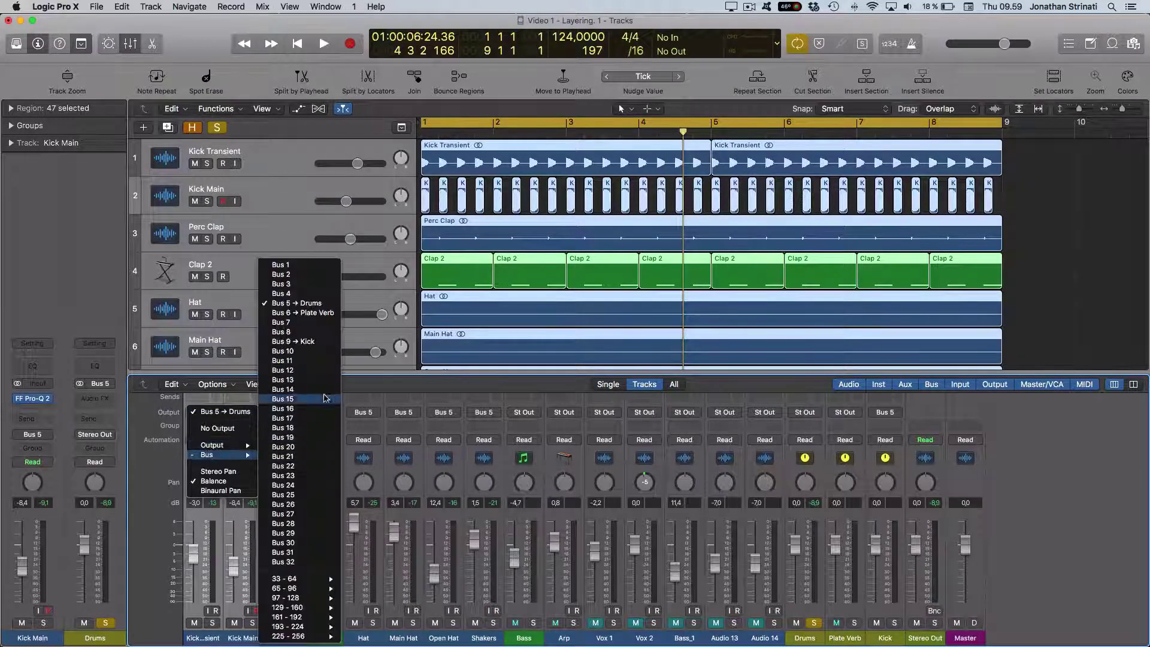
pyautogui.click(319, 342)
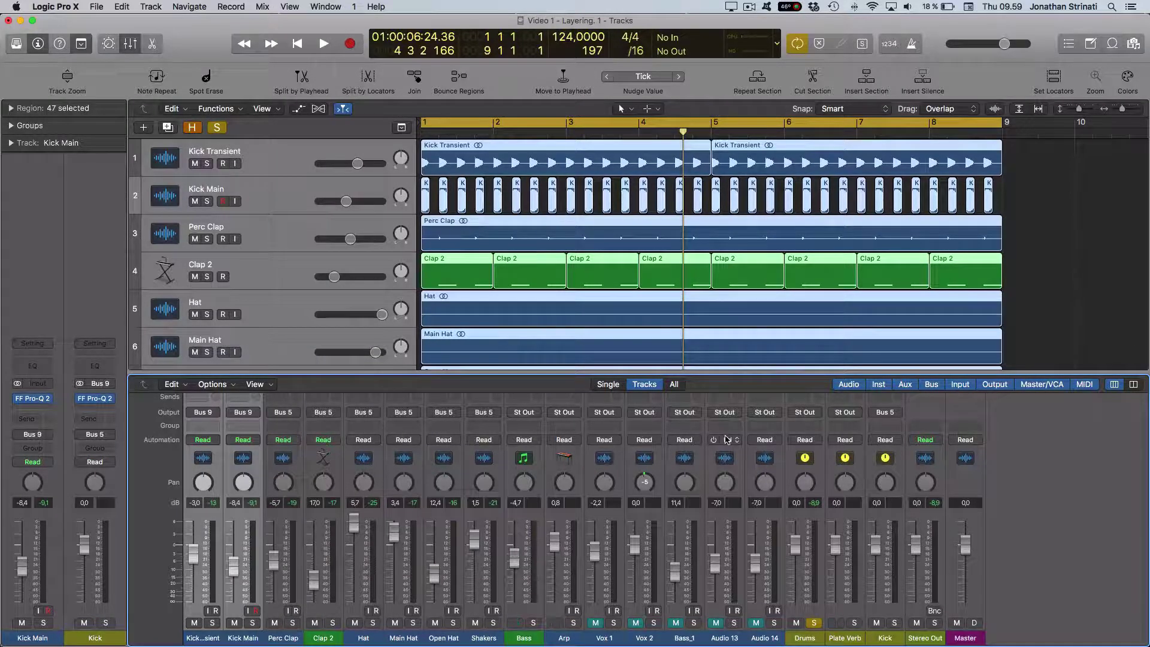
# Start playback and insert Sample Magic's Boost in stereo on the Drums bus
pyautogui.press('space')
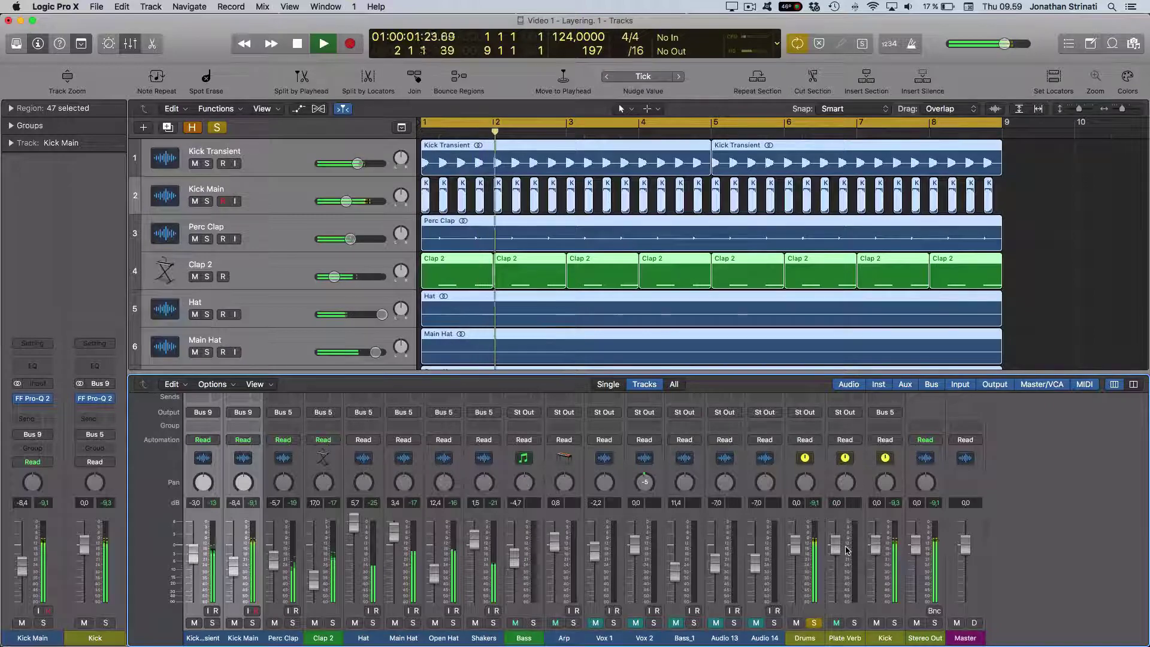
pyautogui.scroll(5, 814, 542)
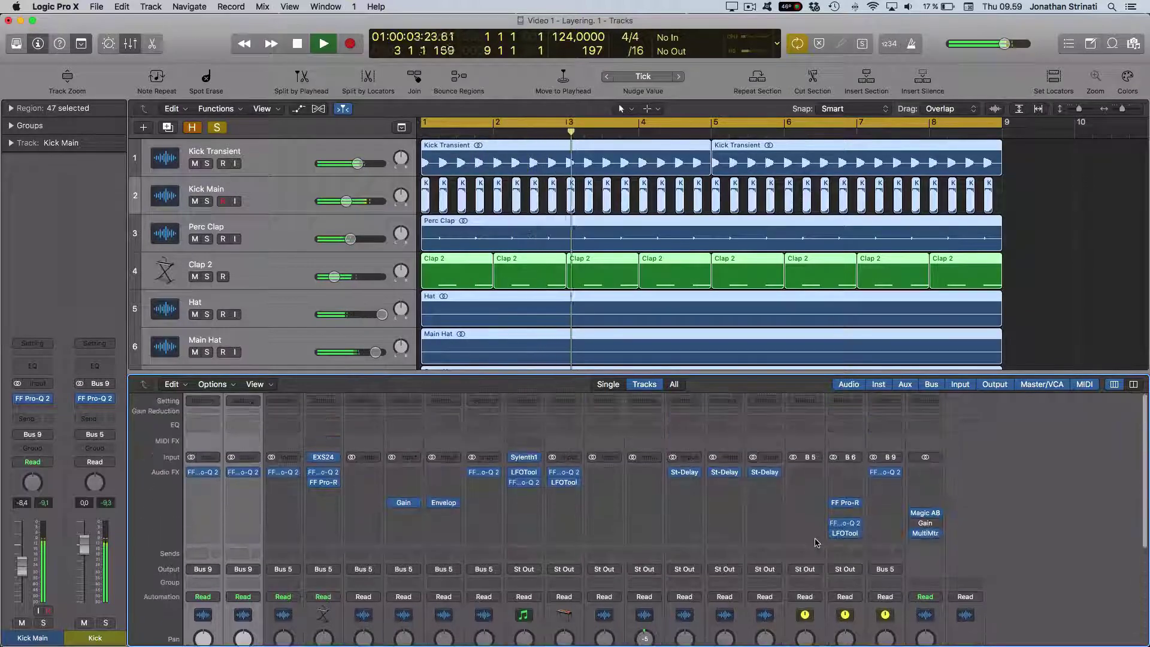
pyautogui.click(813, 504)
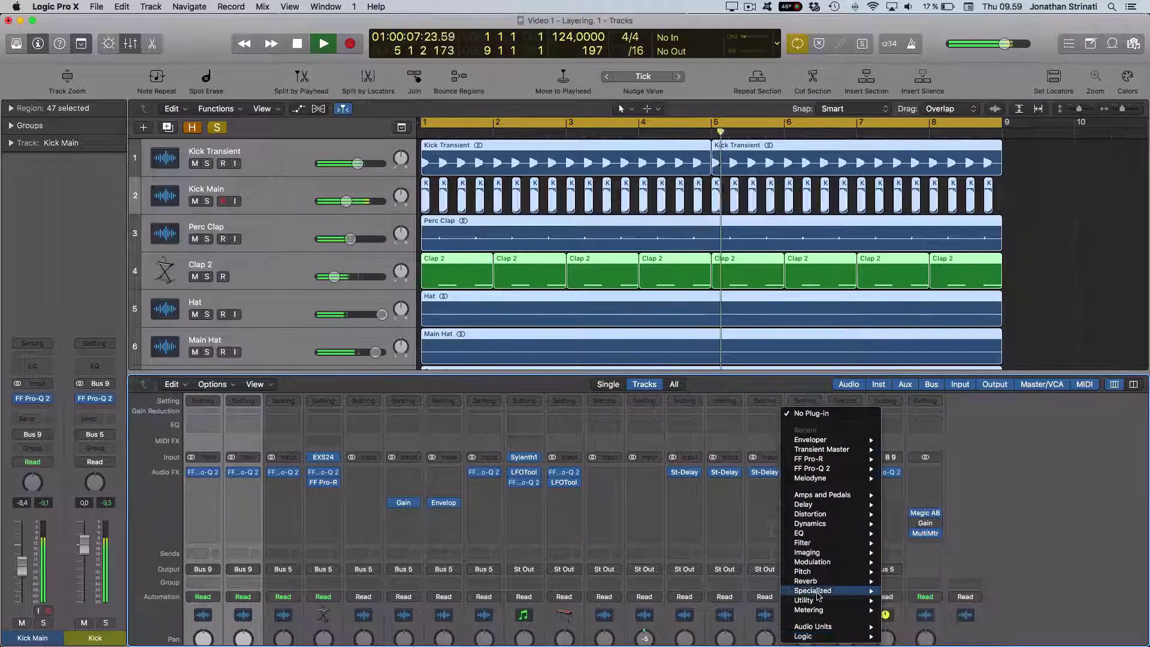
pyautogui.moveTo(926, 611)
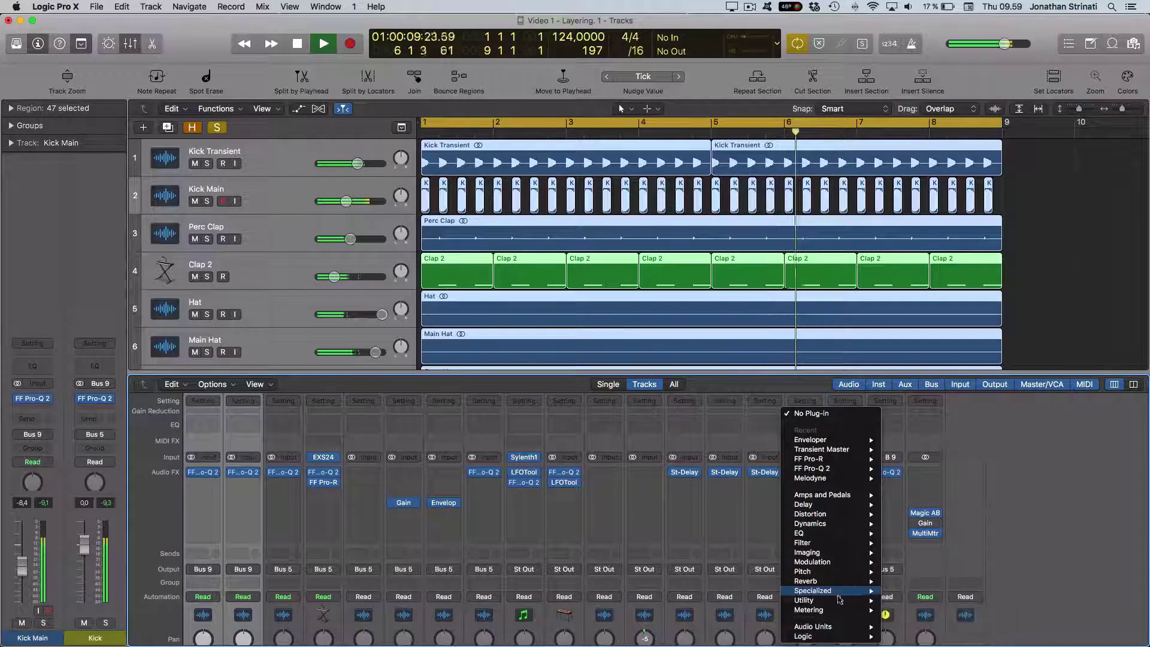
pyautogui.moveTo(856, 627)
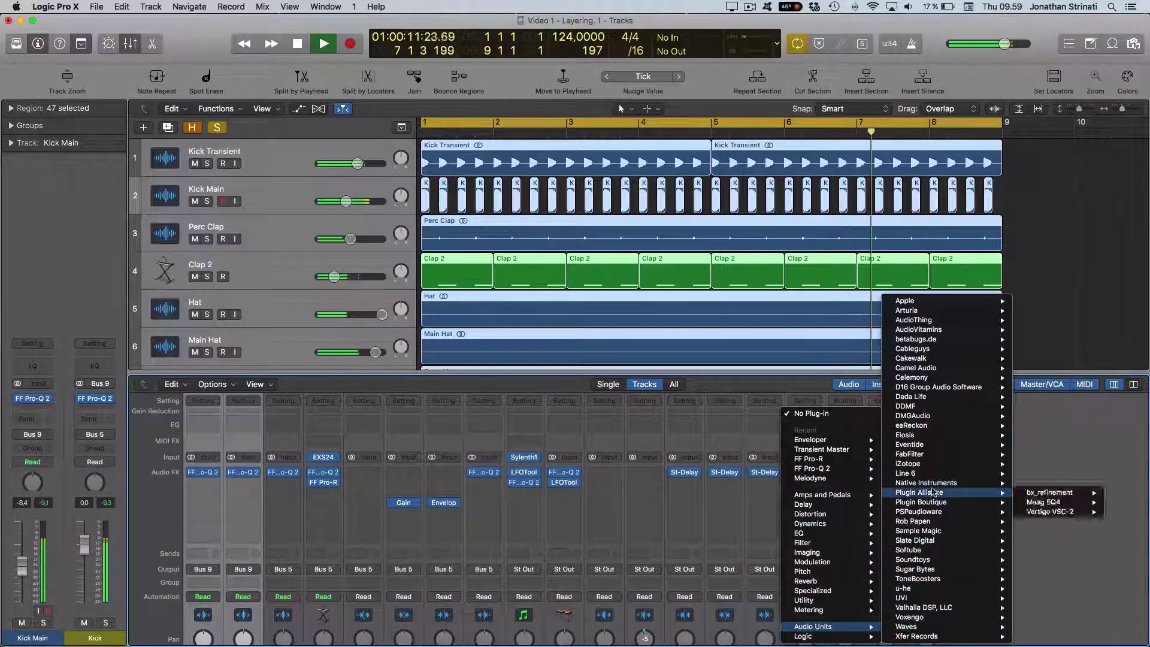
pyautogui.moveTo(977, 532)
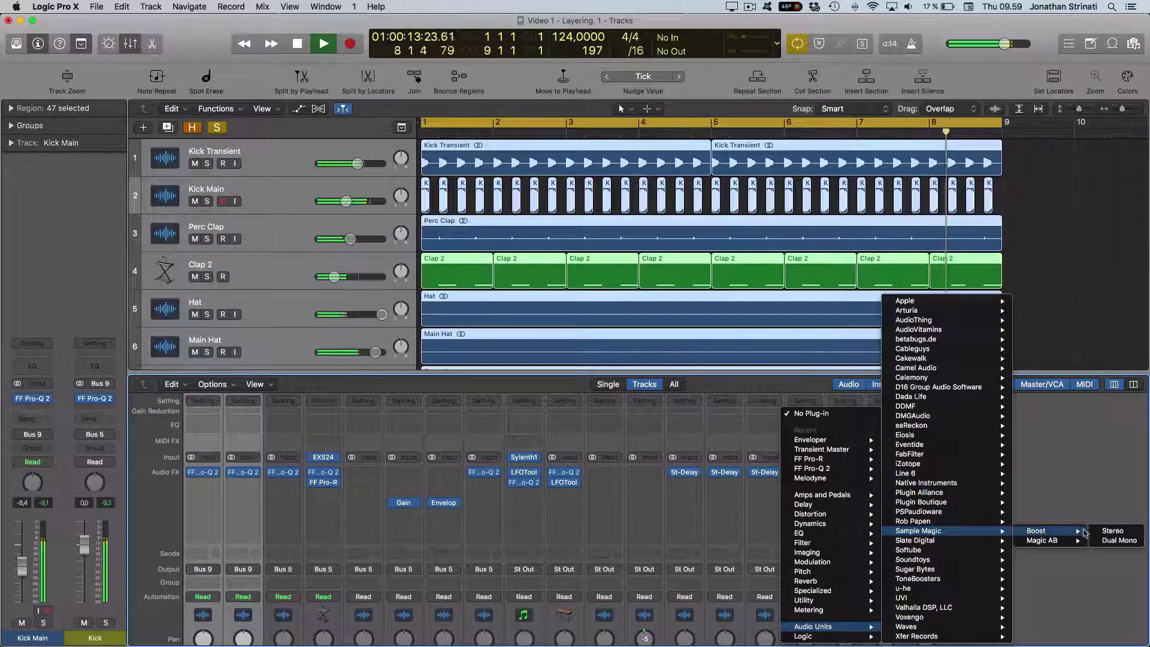
pyautogui.click(1108, 532)
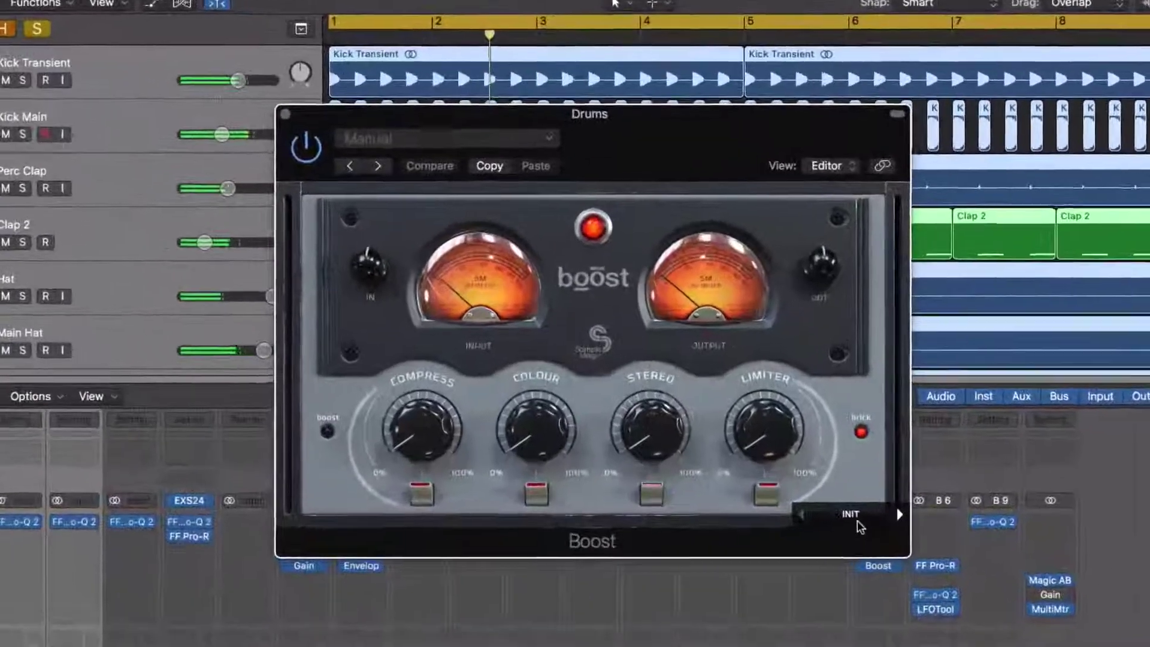
# Load the Techno Boost preset from the Dance category in Boost
pyautogui.click(857, 522)
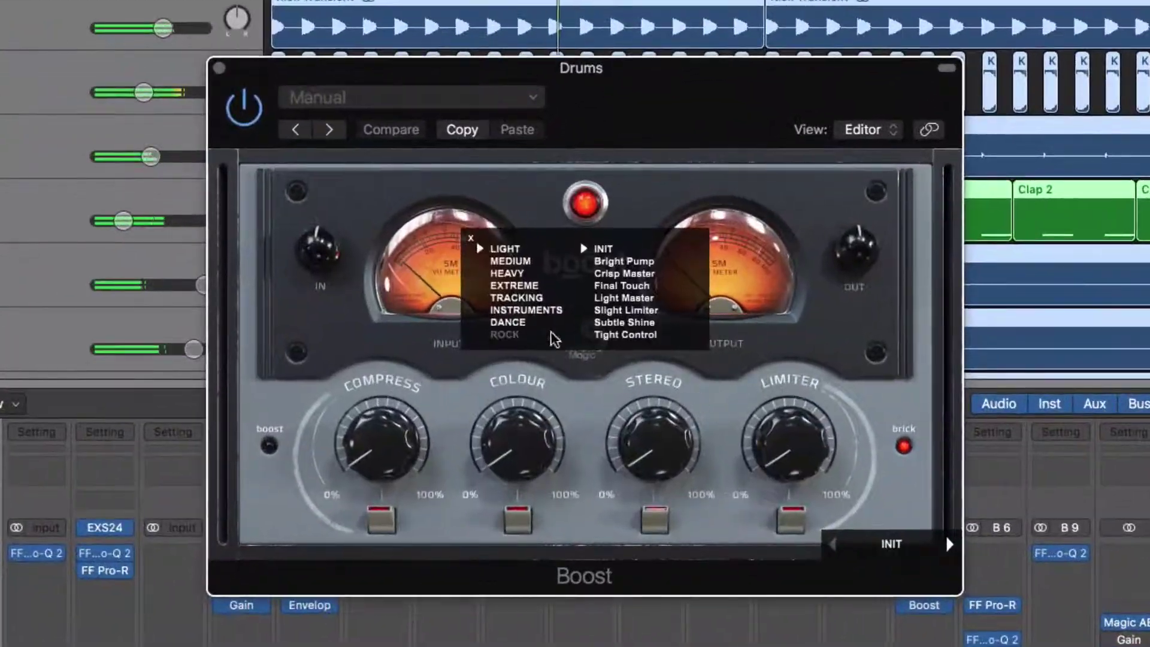
pyautogui.moveTo(518, 323)
pyautogui.click(623, 322)
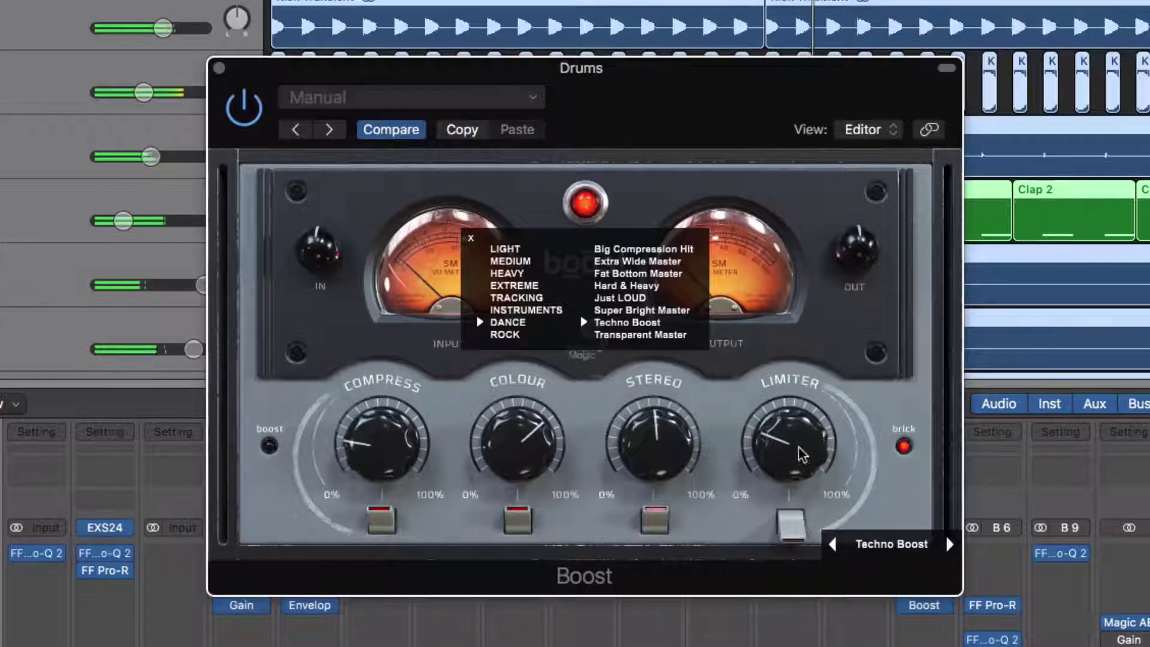
# Turn Boost's limiter to minimum with brick off, reduce Colour and Stereo, set Compress to 22.8, and close the preset browser
pyautogui.moveTo(802, 453); pyautogui.dragTo(934, 486)
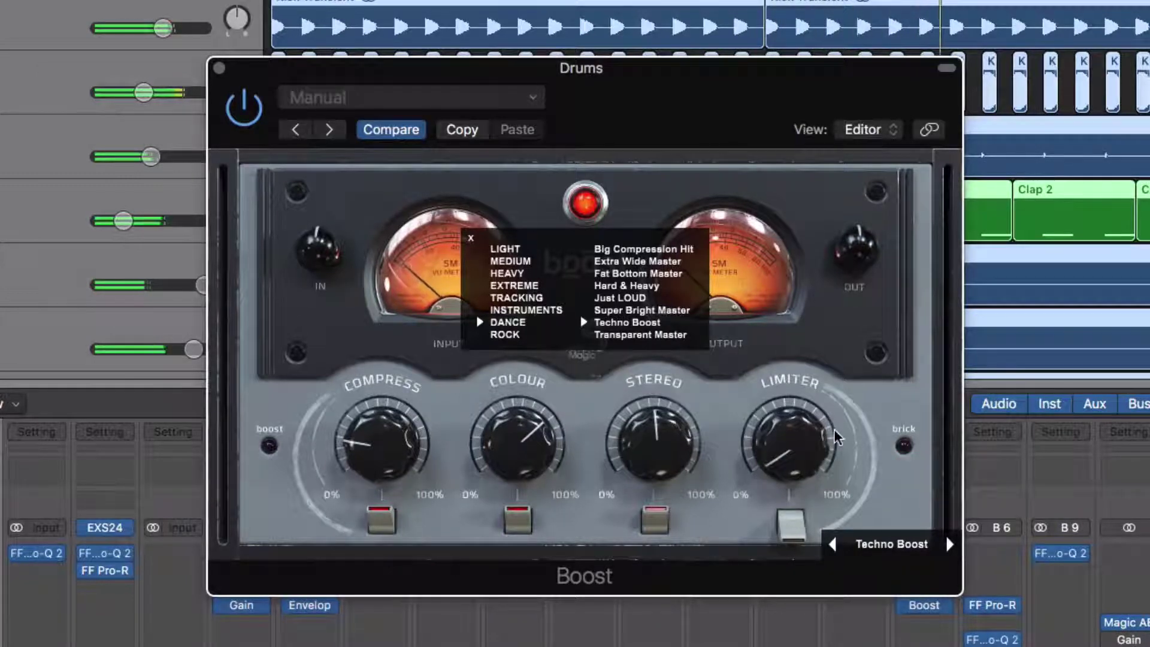
pyautogui.moveTo(655, 446); pyautogui.dragTo(656, 491)
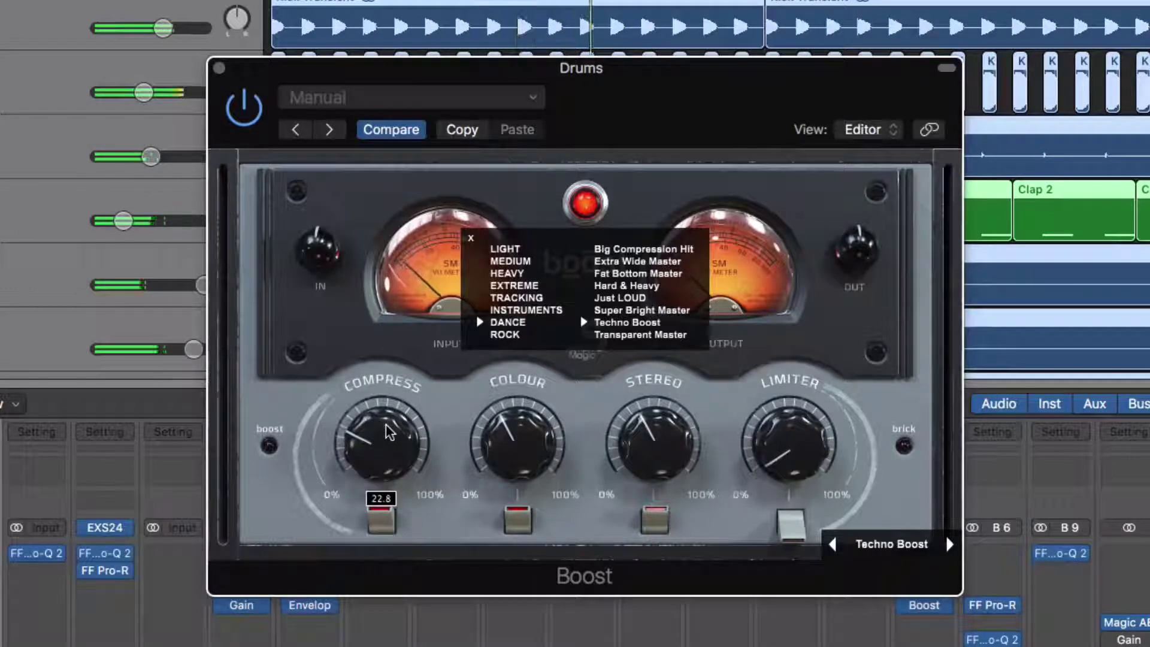
pyautogui.click(471, 238)
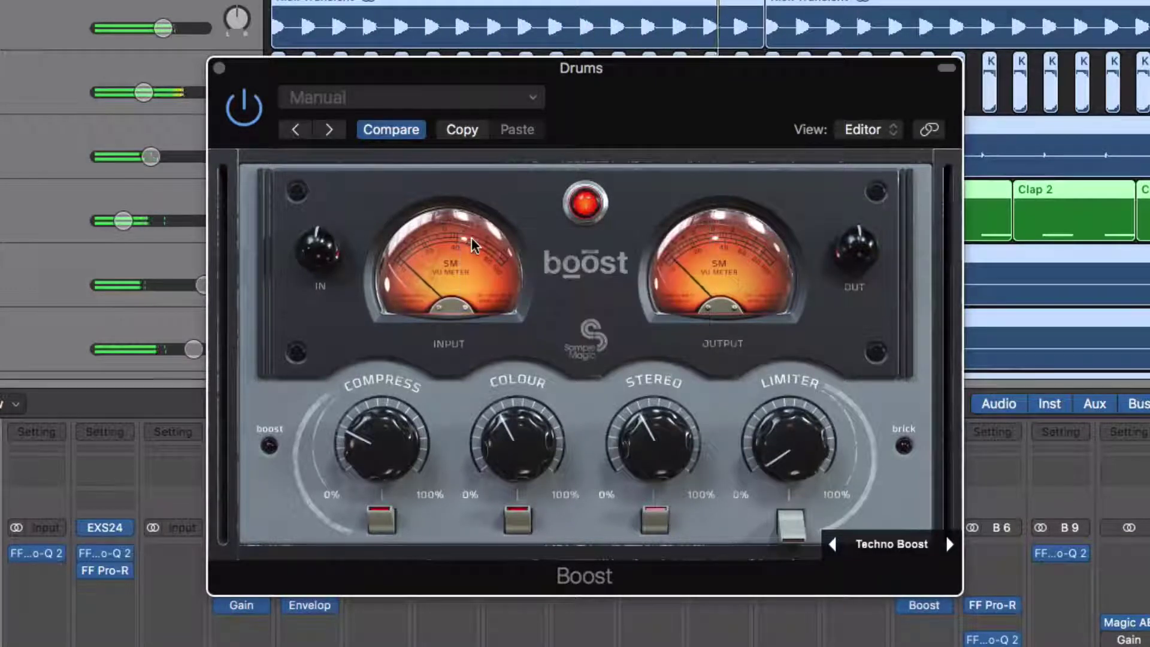
# Compare the drums with Boost bypassed and active, leave it active, and close the plug-in
pyautogui.click(245, 118)
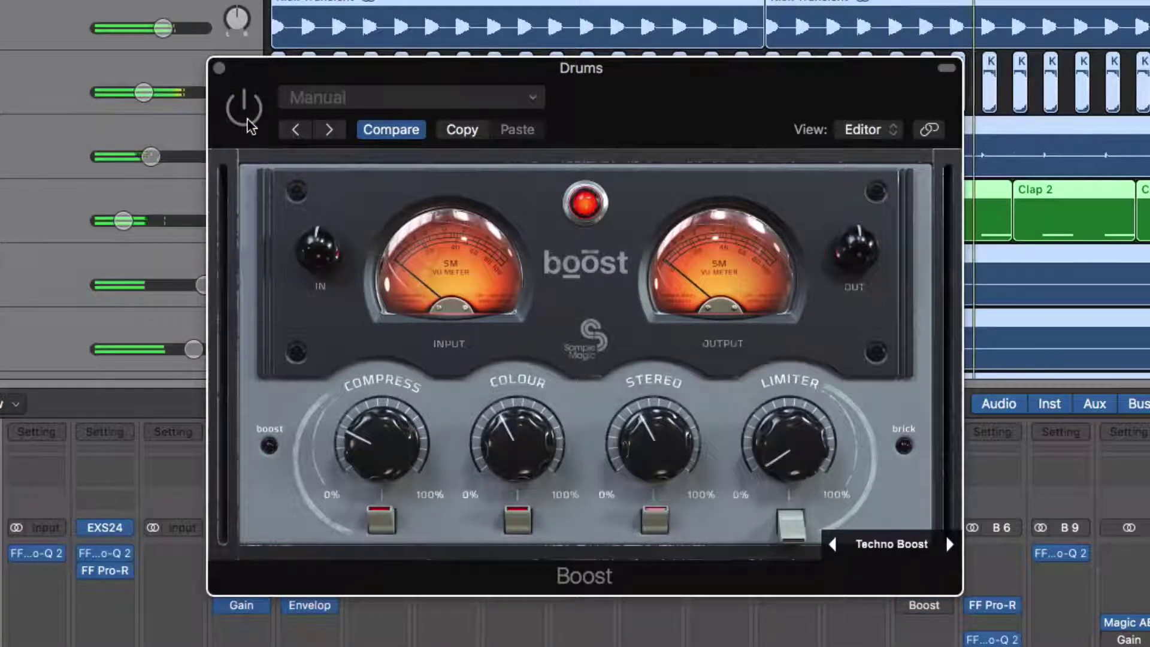
pyautogui.click(245, 111)
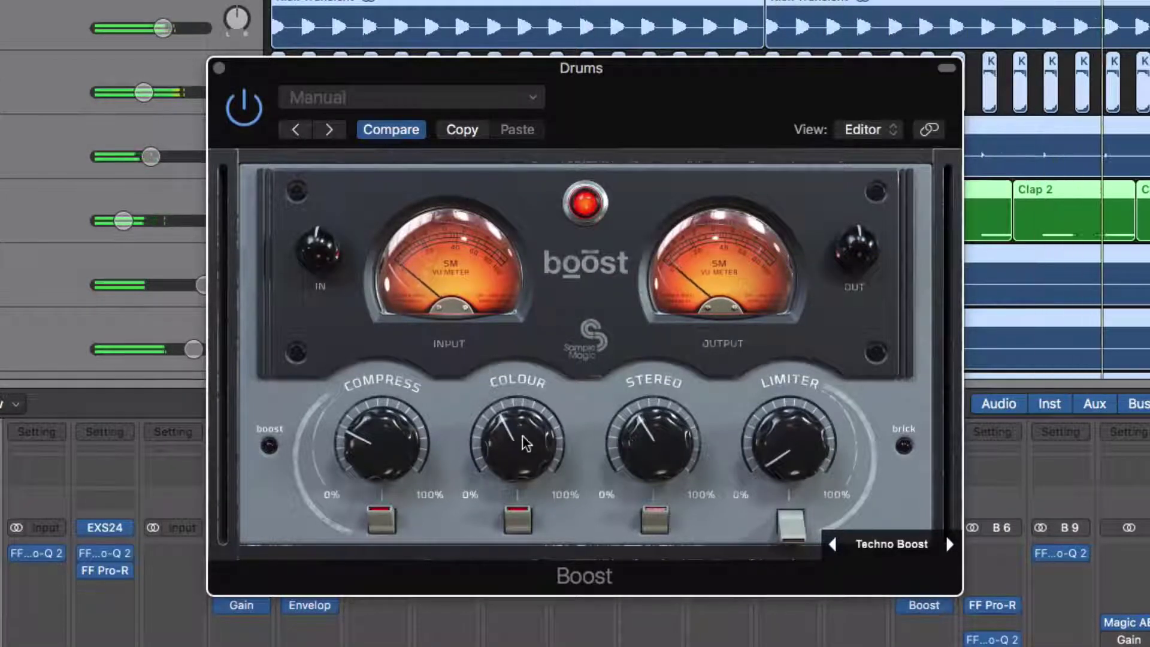
pyautogui.click(992, 606)
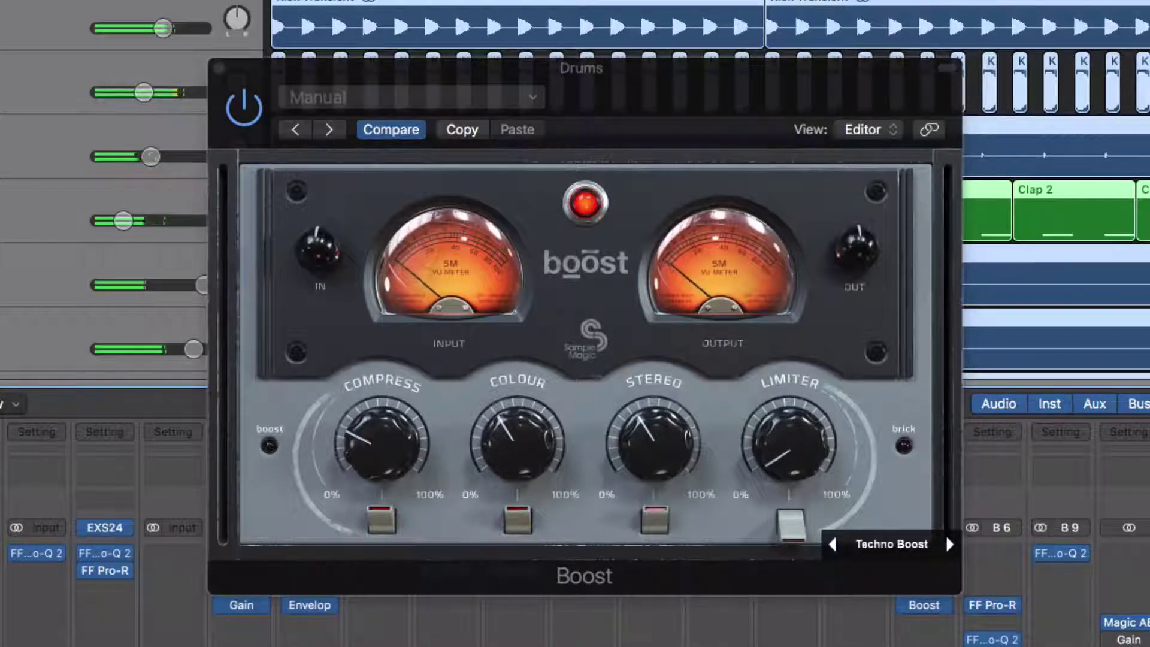
pyautogui.click(246, 109)
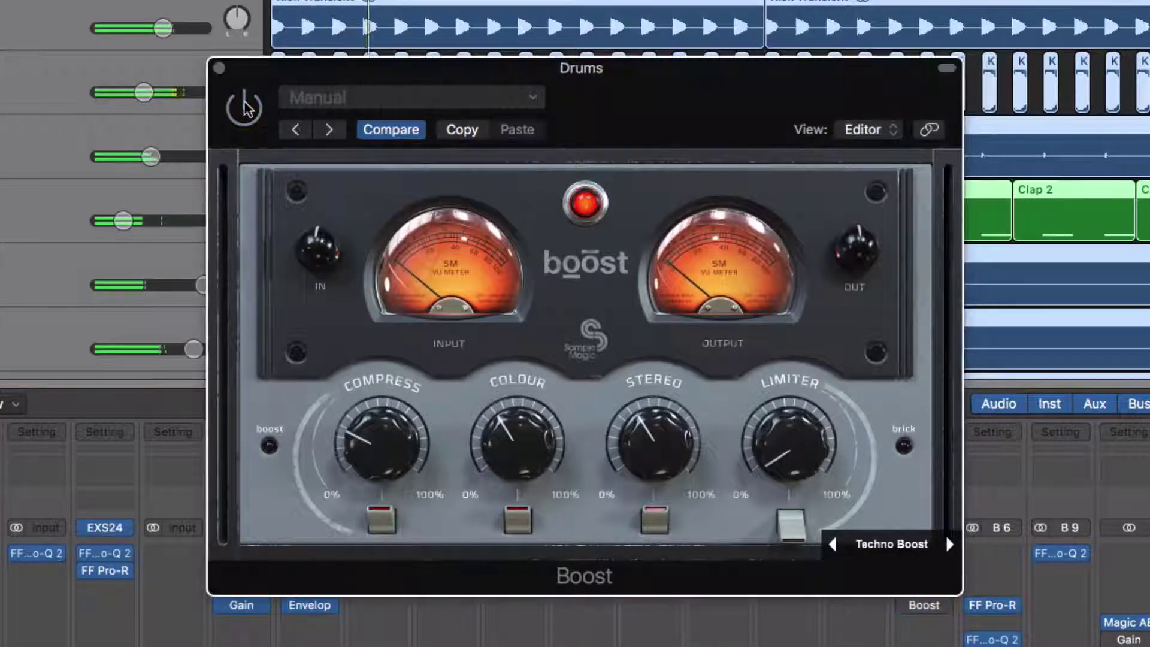
pyautogui.click(245, 109)
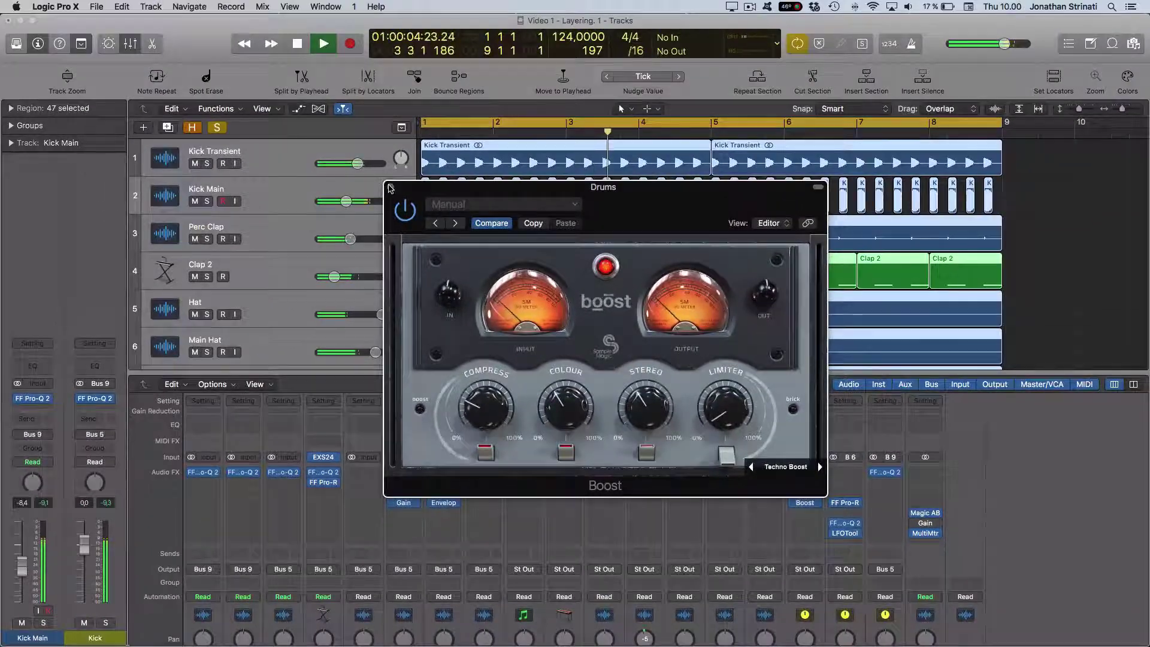
pyautogui.click(390, 188)
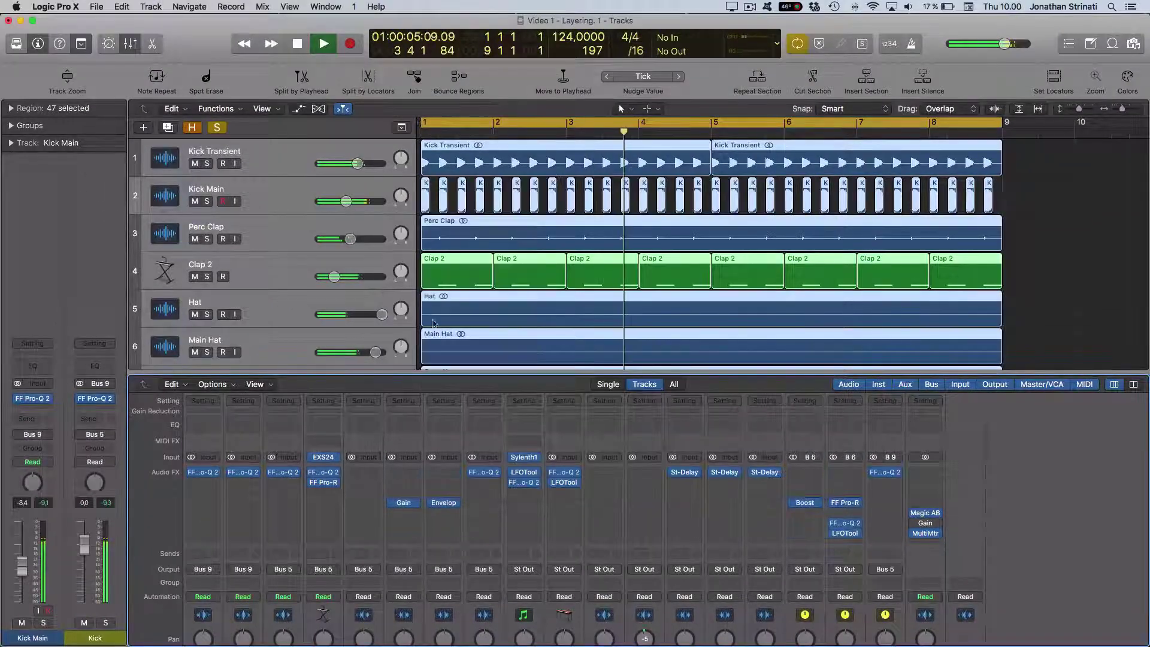
# Stop playback, hide the mixer, clear all solos, and play the full mix from the start
pyautogui.press('x')
pyautogui.press('space')
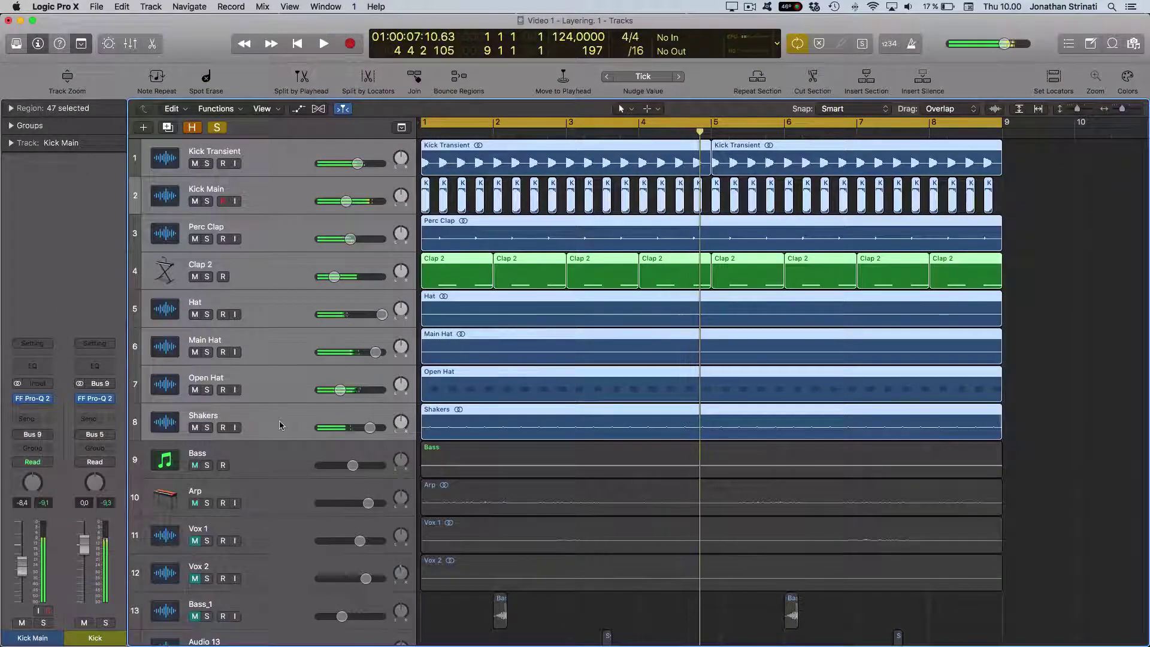
pyautogui.press('x')
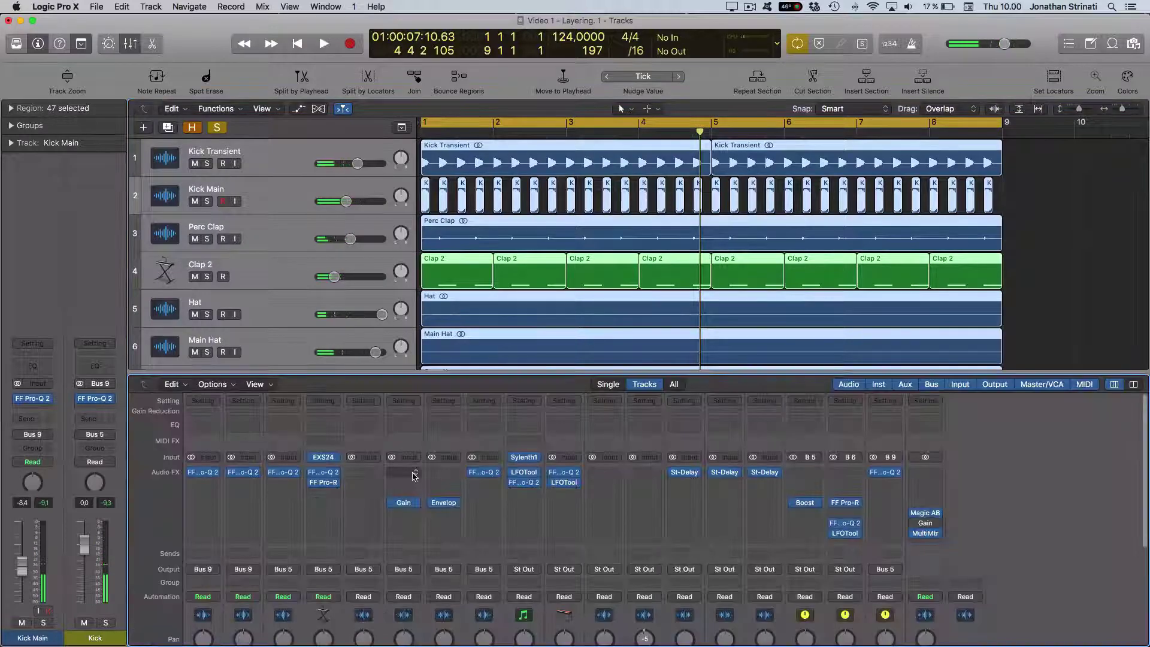
pyautogui.press('x')
pyautogui.click(216, 129)
pyautogui.press('space')
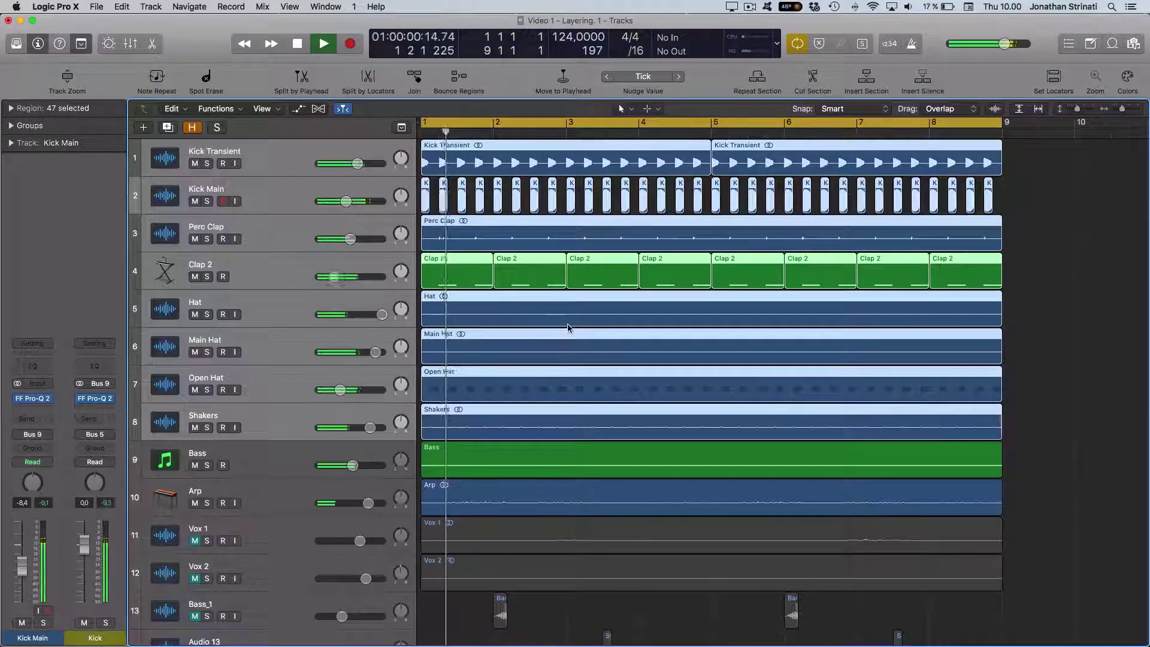
# Unmute Vox 1, Vox 2, Bass_1, Audio 13 and Audio 14, and fit all fifteen tracks in view
pyautogui.press('super+Up')
pyautogui.press('super+Up')
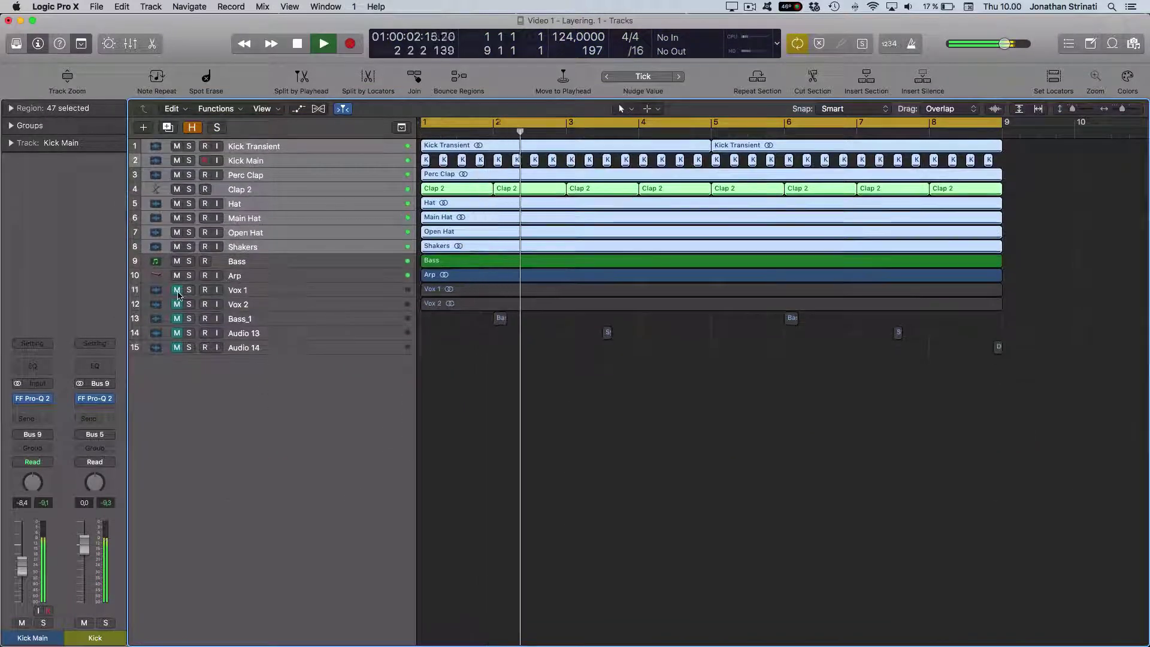
pyautogui.press('super+Down')
pyautogui.press('super+Down')
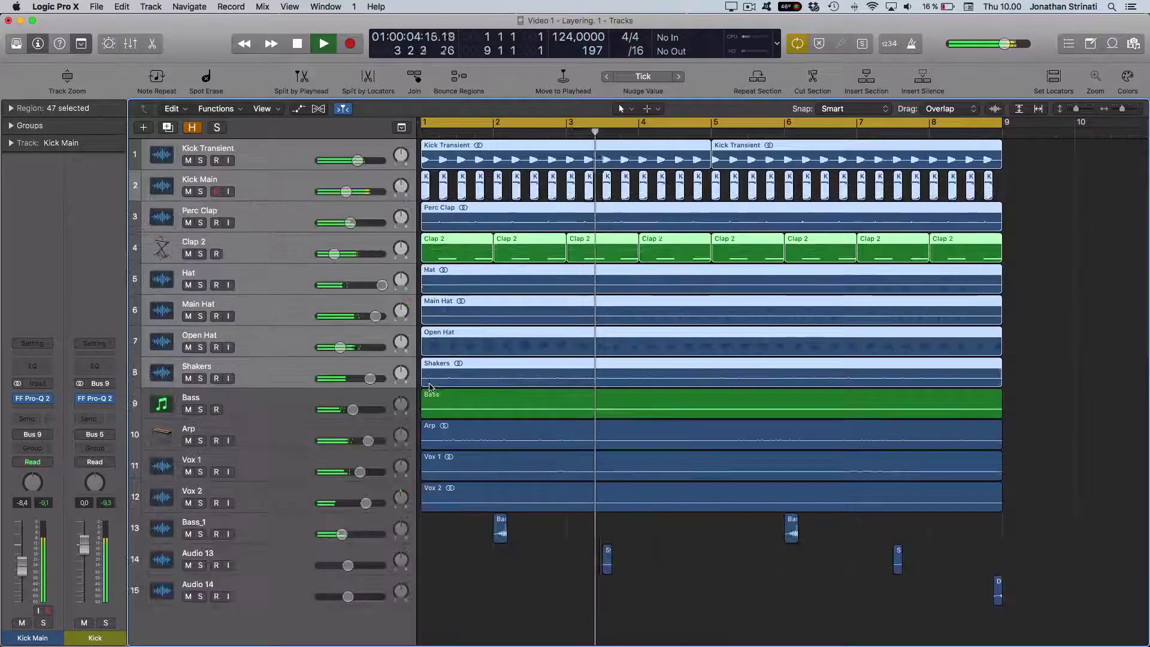
# Set the Perc Clap region's delay to -5 ticks and play the mix
pyautogui.click(1026, 390)
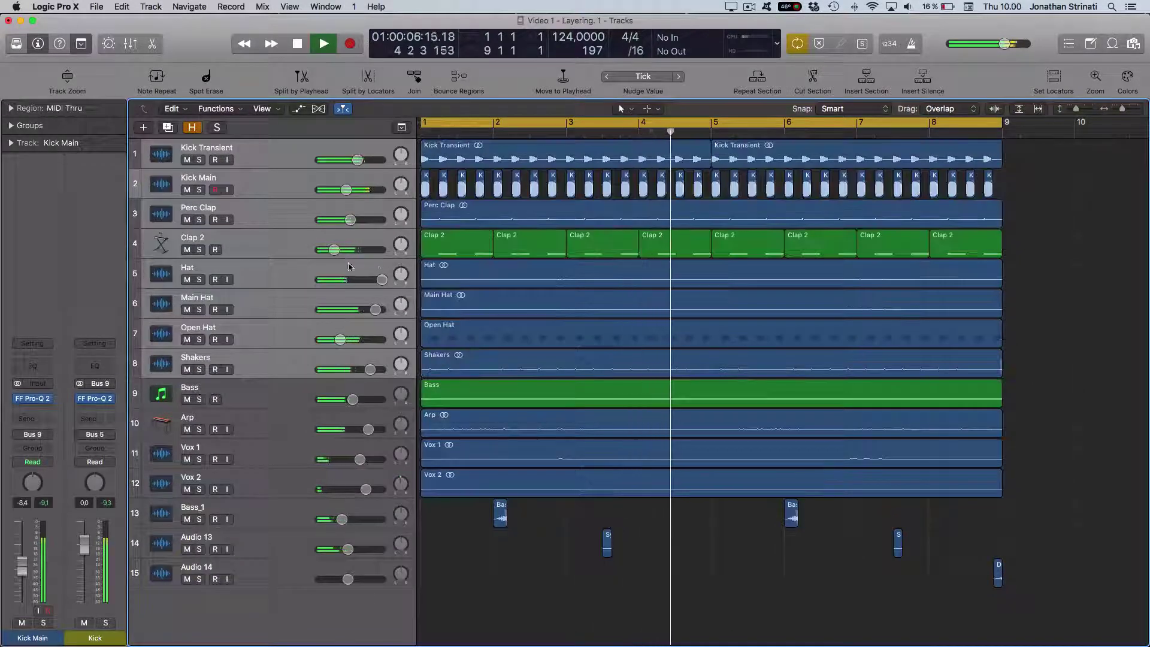
pyautogui.click(257, 247)
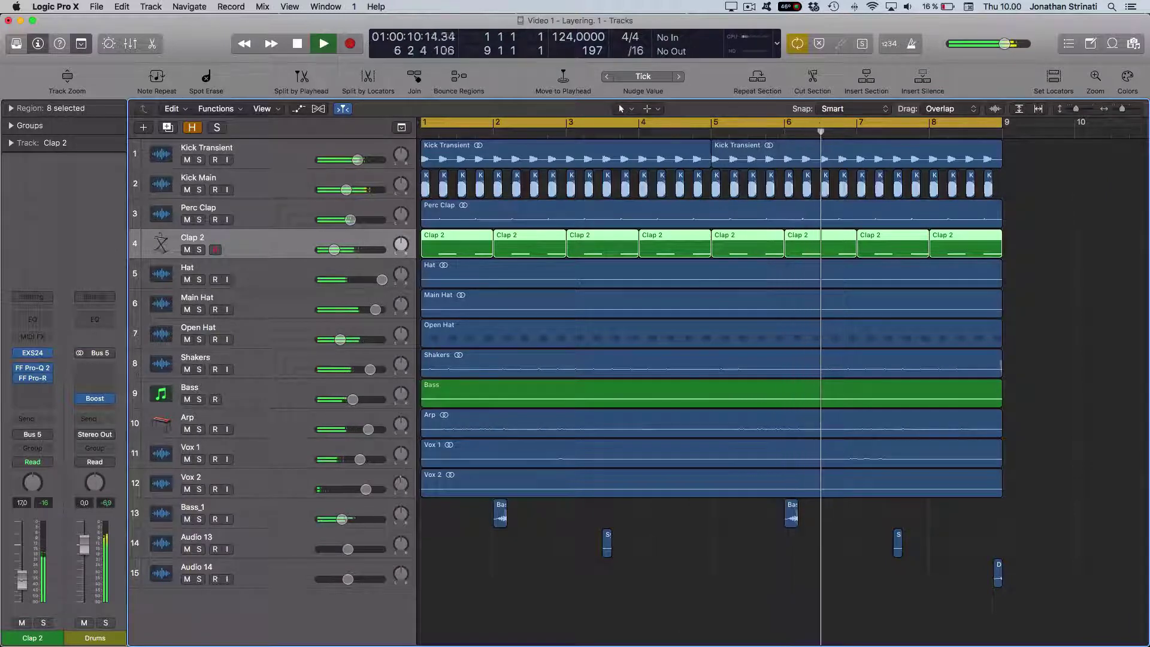
pyautogui.press('space')
pyautogui.keyDown('shift'); pyautogui.click(277, 214); pyautogui.keyUp('shift')
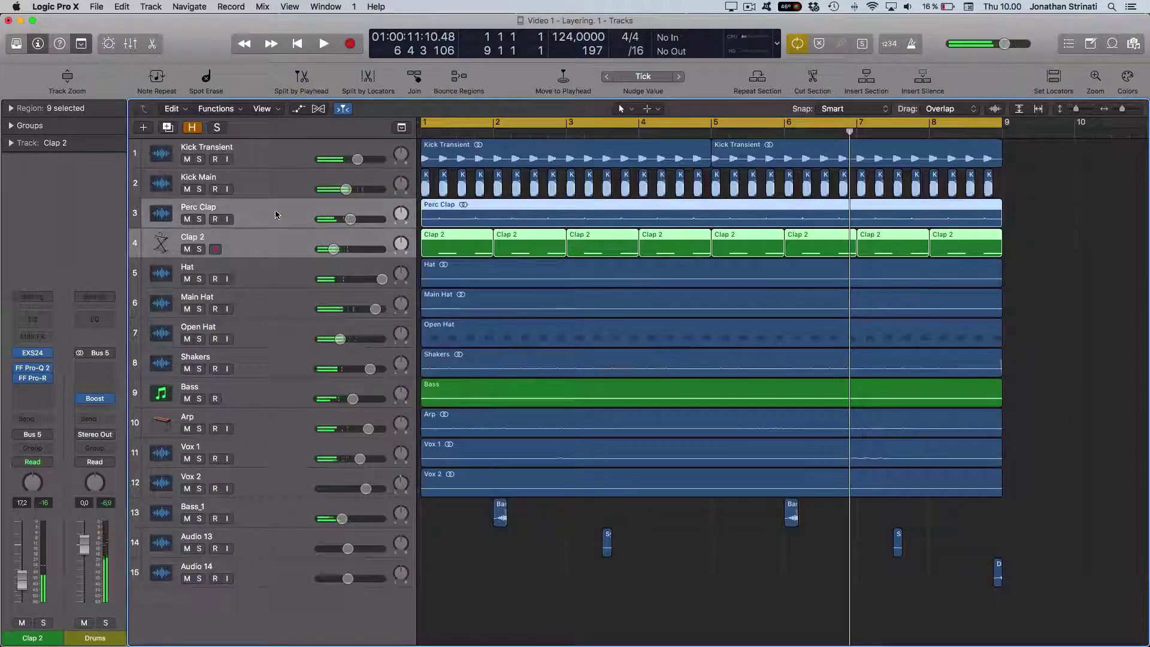
pyautogui.click(10, 108)
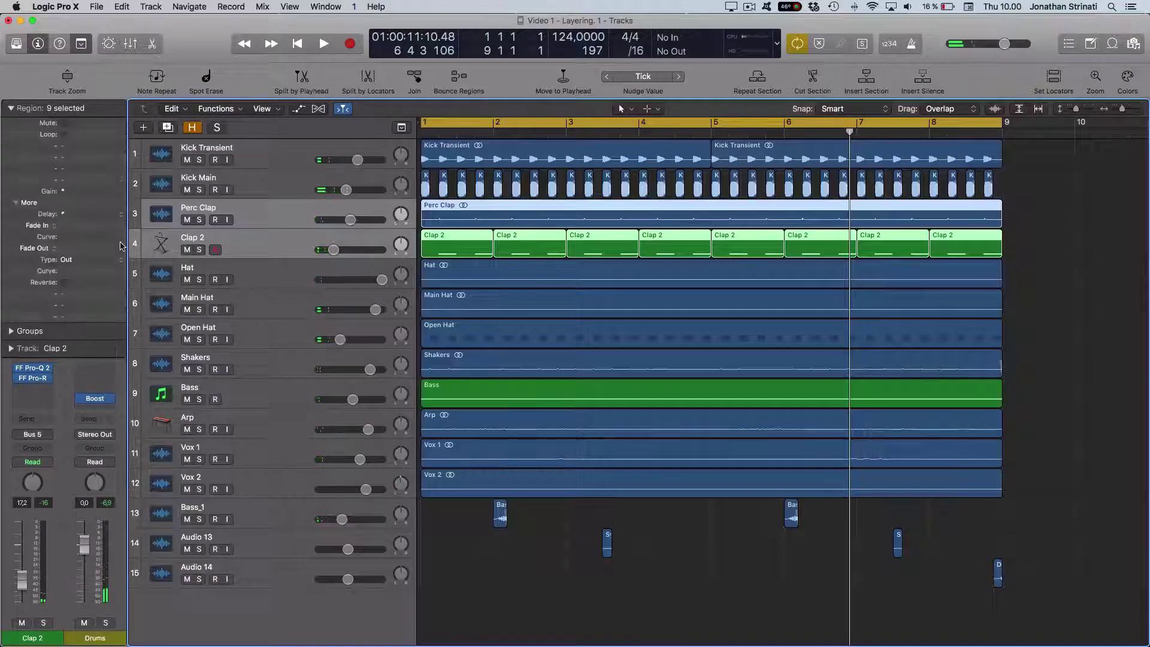
pyautogui.click(267, 220)
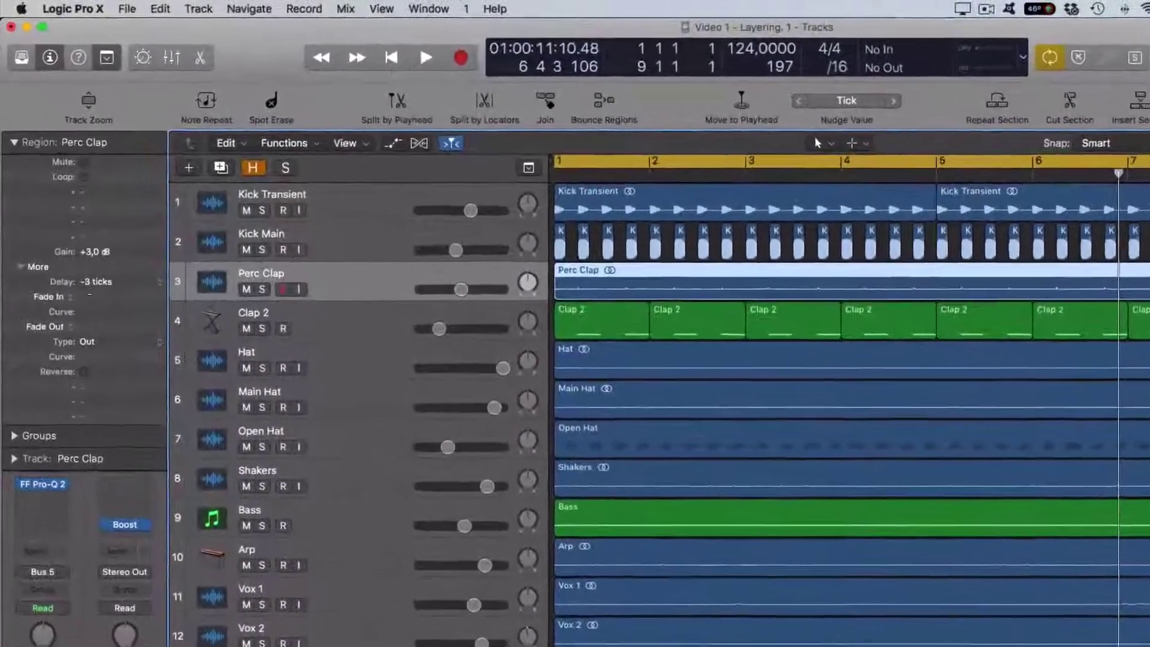
pyautogui.moveTo(96, 282)
pyautogui.mouseDown()
pyautogui.moveTo(95, 321)
pyautogui.moveTo(95, 302)
pyautogui.mouseUp()
pyautogui.press('space')
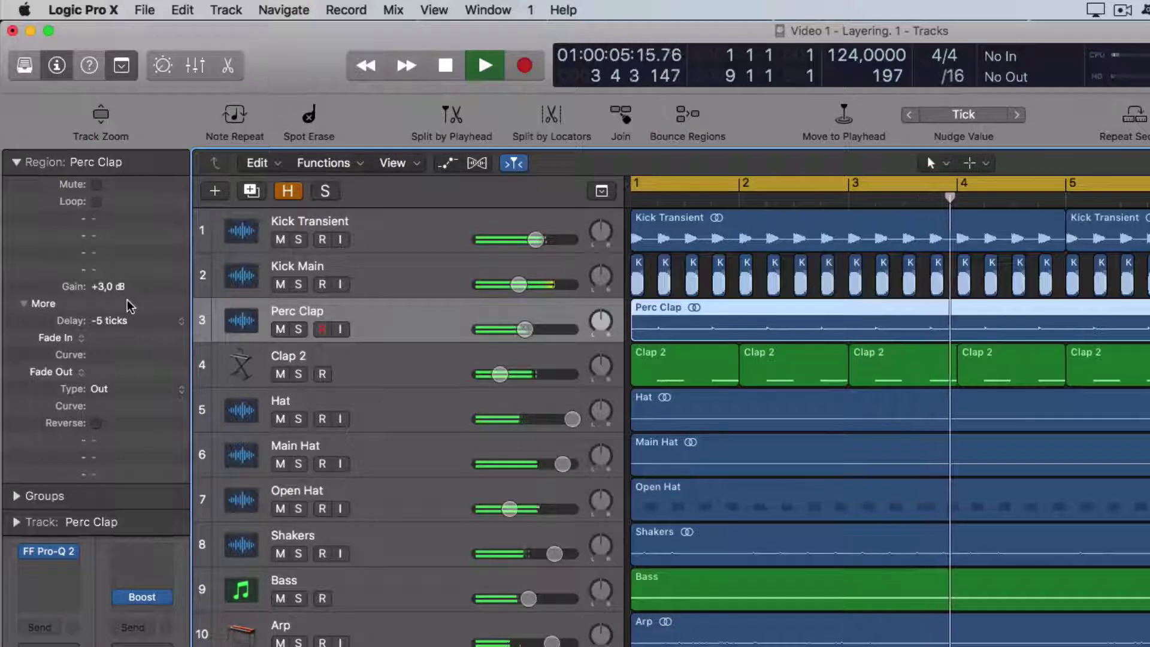
# Set the delay of all Clap 2 regions to -1/192 and collapse the region parameters
pyautogui.click(346, 371)
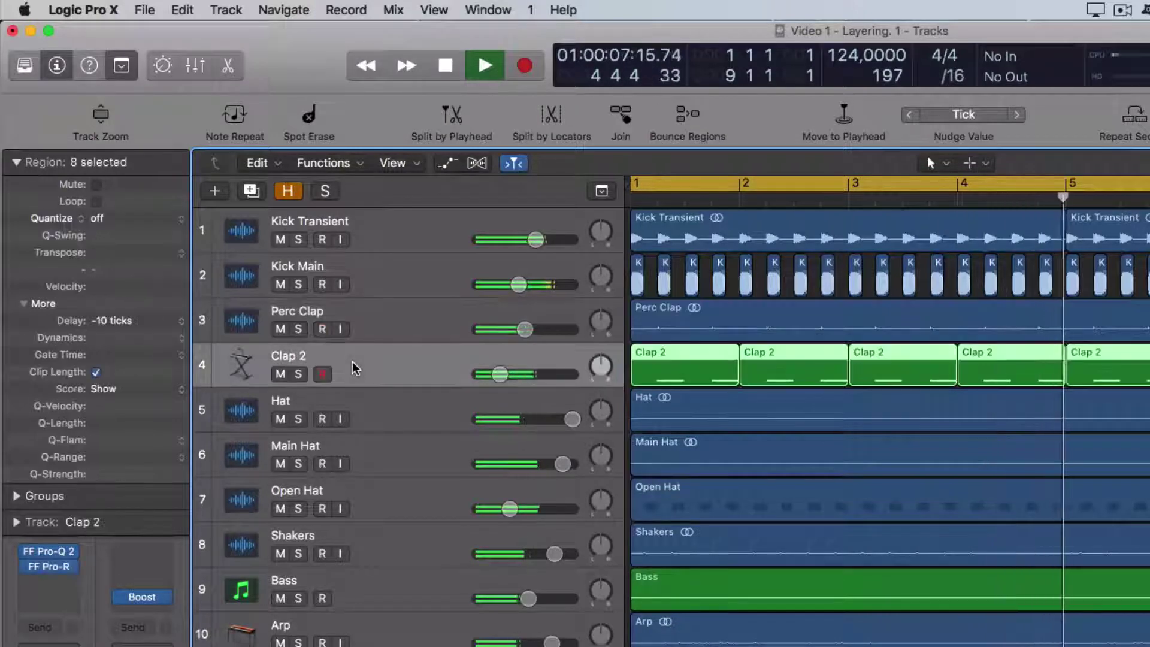
pyautogui.moveTo(104, 321); pyautogui.dragTo(105, 328)
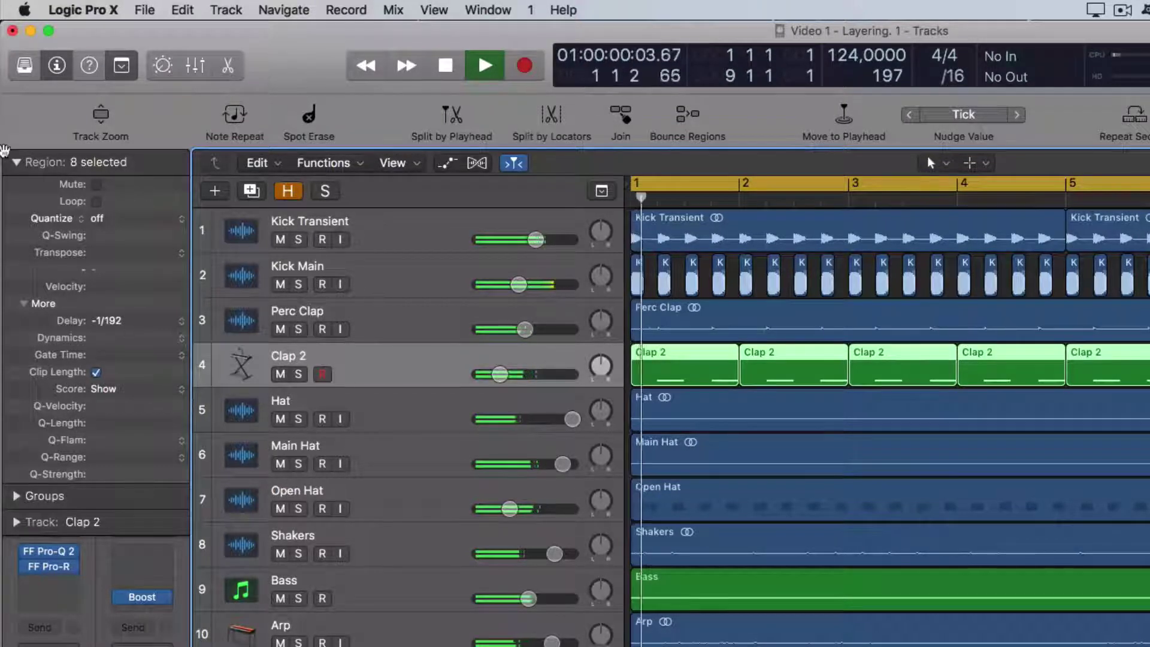
pyautogui.click(16, 162)
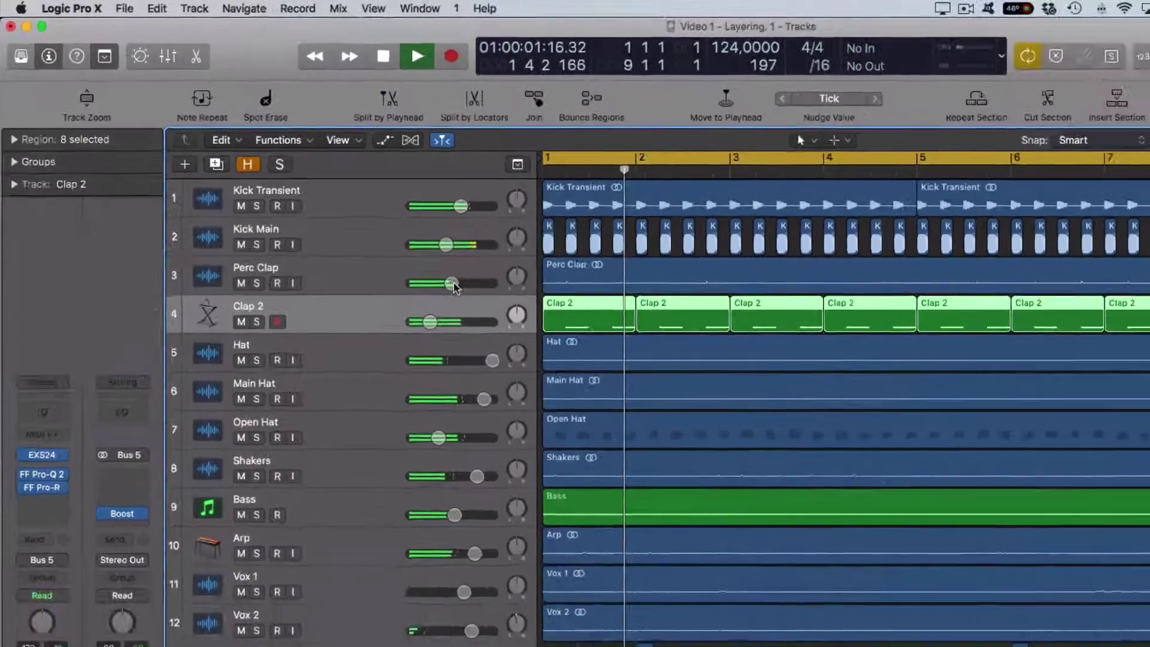
# Lower the Perc Clap track's volume to -7.2 dB and select that track
pyautogui.moveTo(430, 322); pyautogui.dragTo(430, 322)
pyautogui.moveTo(333, 249); pyautogui.dragTo(334, 249)
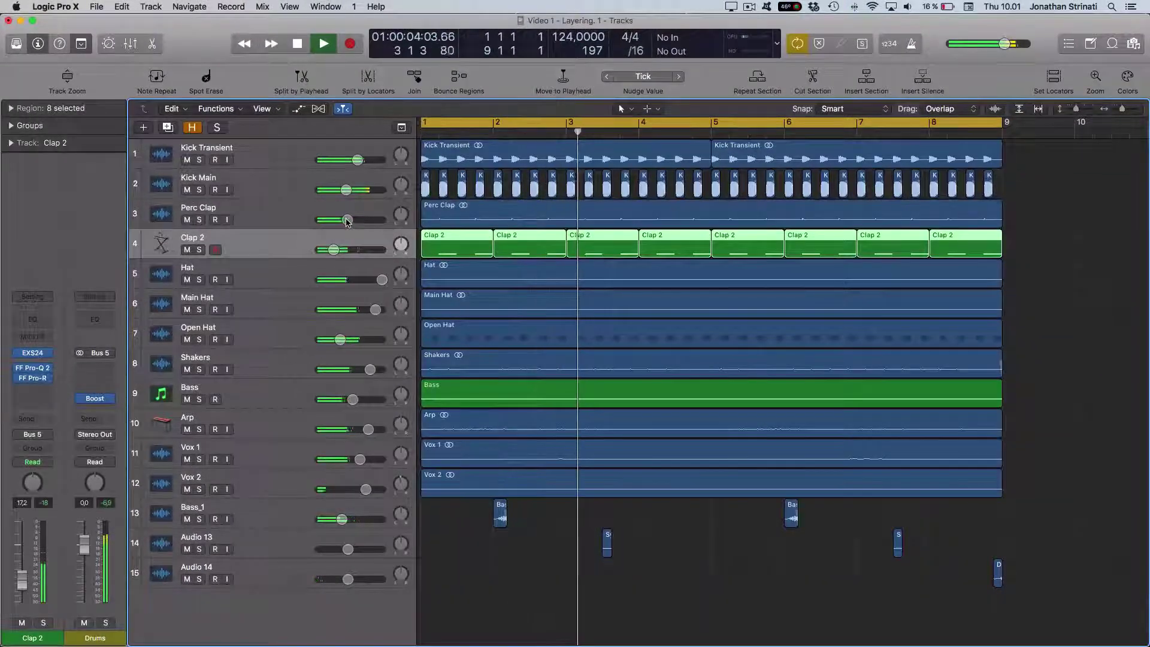
pyautogui.click(272, 219)
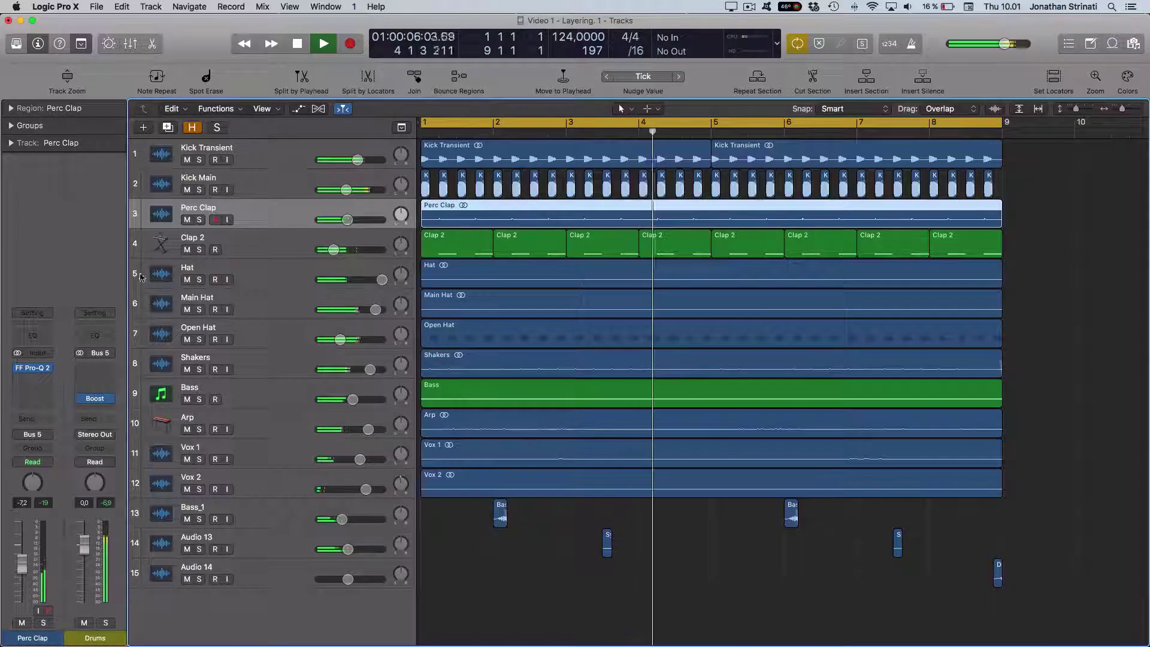
# Mute the tracks from Bass to Audio 14 and audition the drums with Perc Clap and Clap 2 muted in turn
pyautogui.click(186, 220)
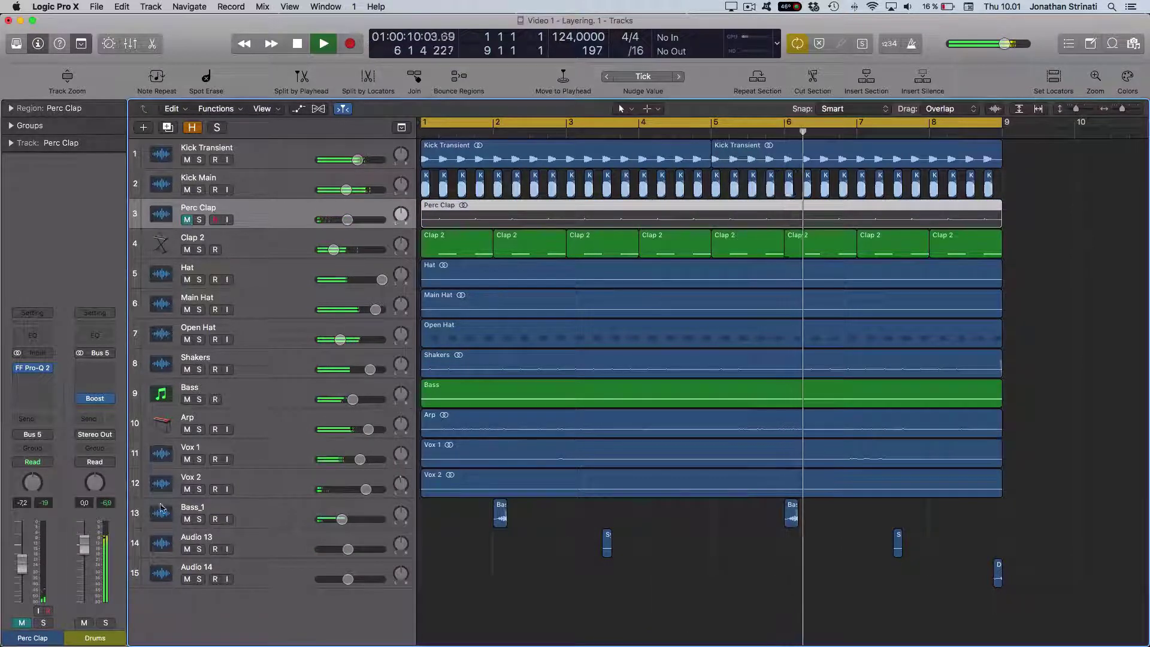
pyautogui.moveTo(187, 579); pyautogui.dragTo(183, 391)
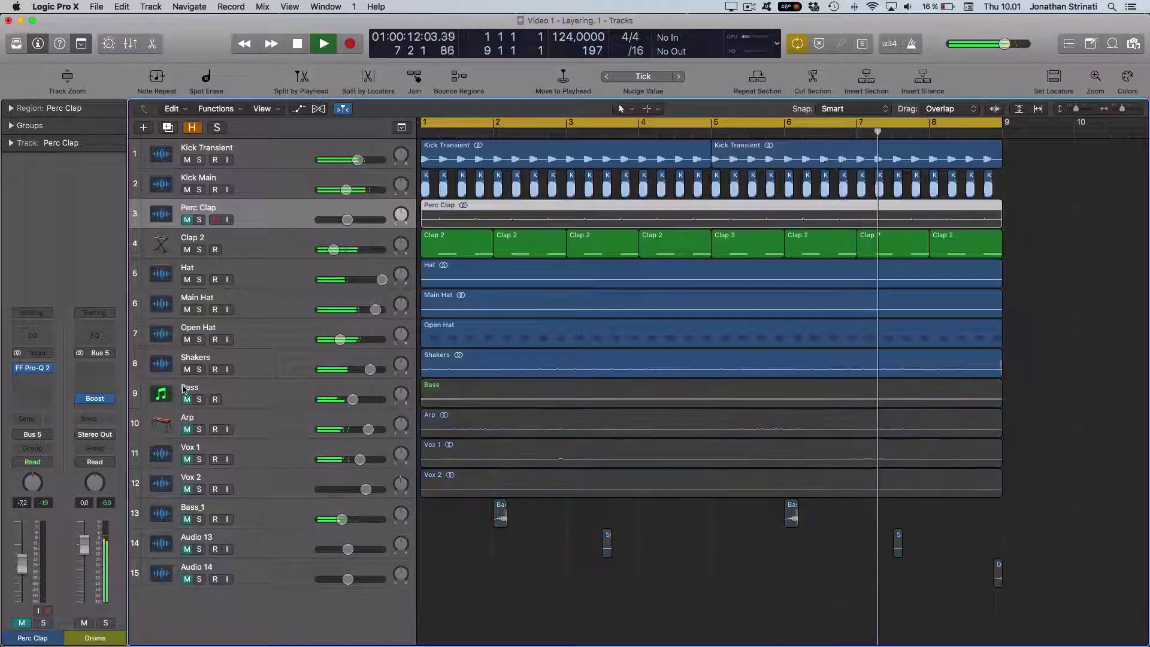
pyautogui.click(187, 220)
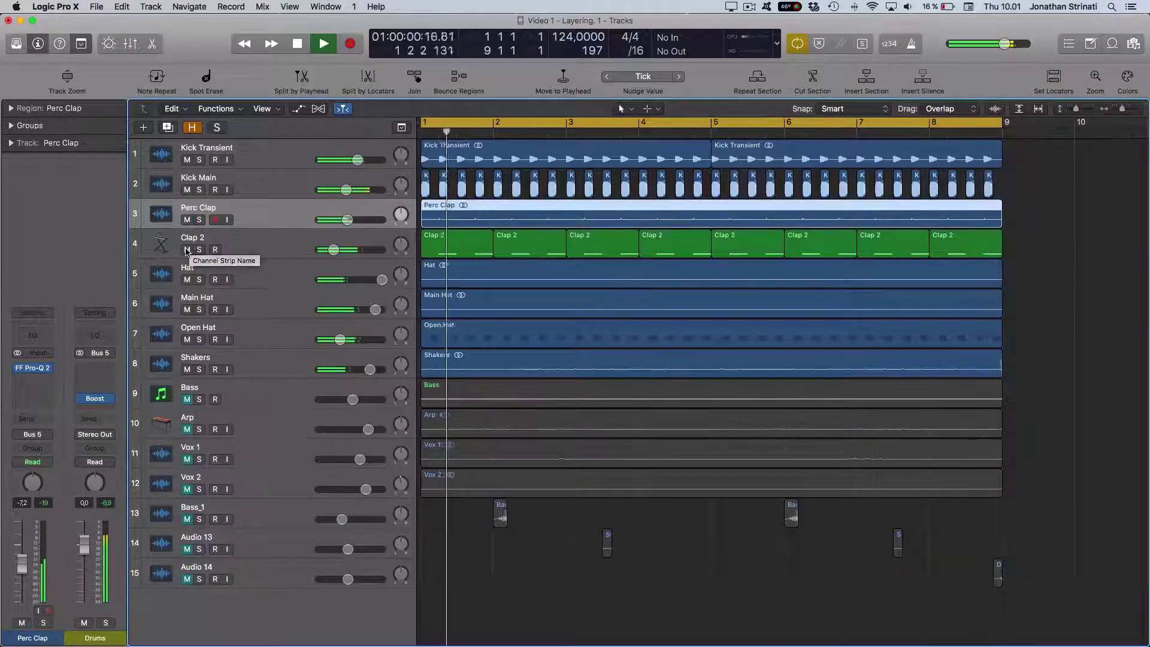
pyautogui.click(187, 250)
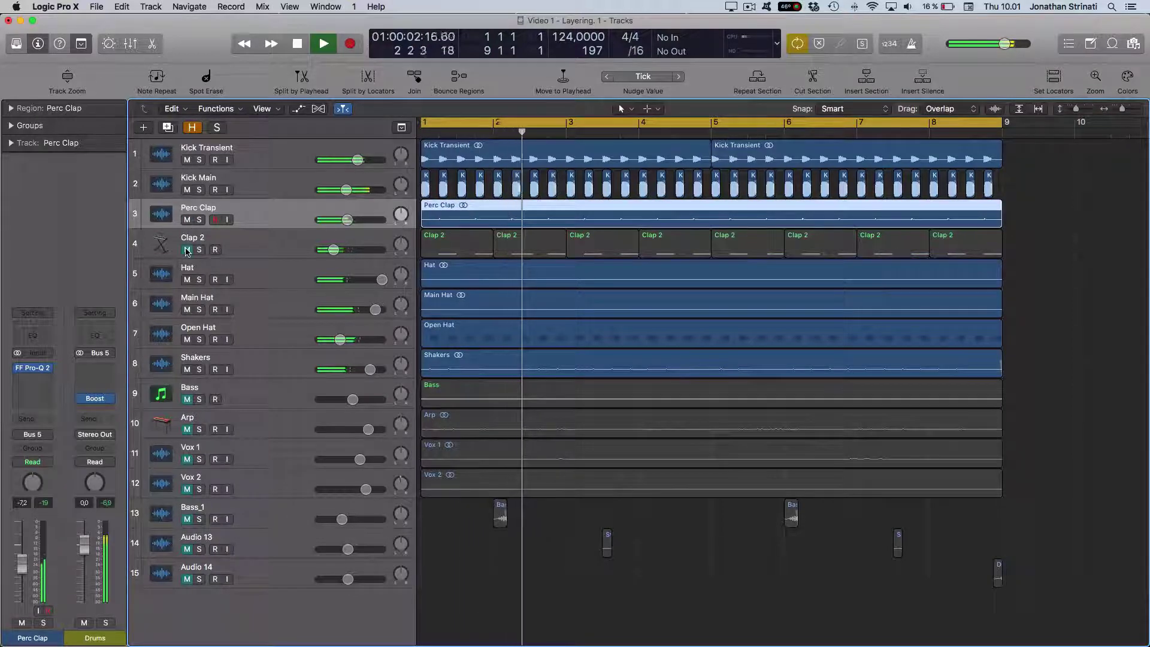
pyautogui.click(187, 249)
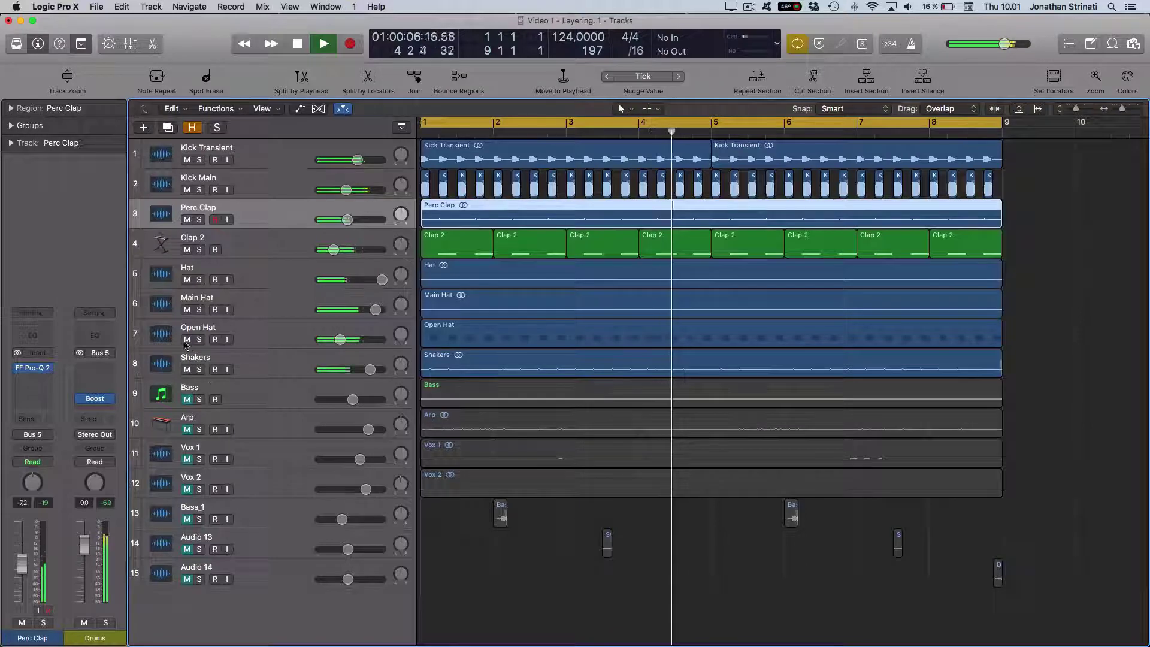
# Audition the drums with Shakers, Main Hat and Hat muted, and unmute them all again
pyautogui.click(187, 370)
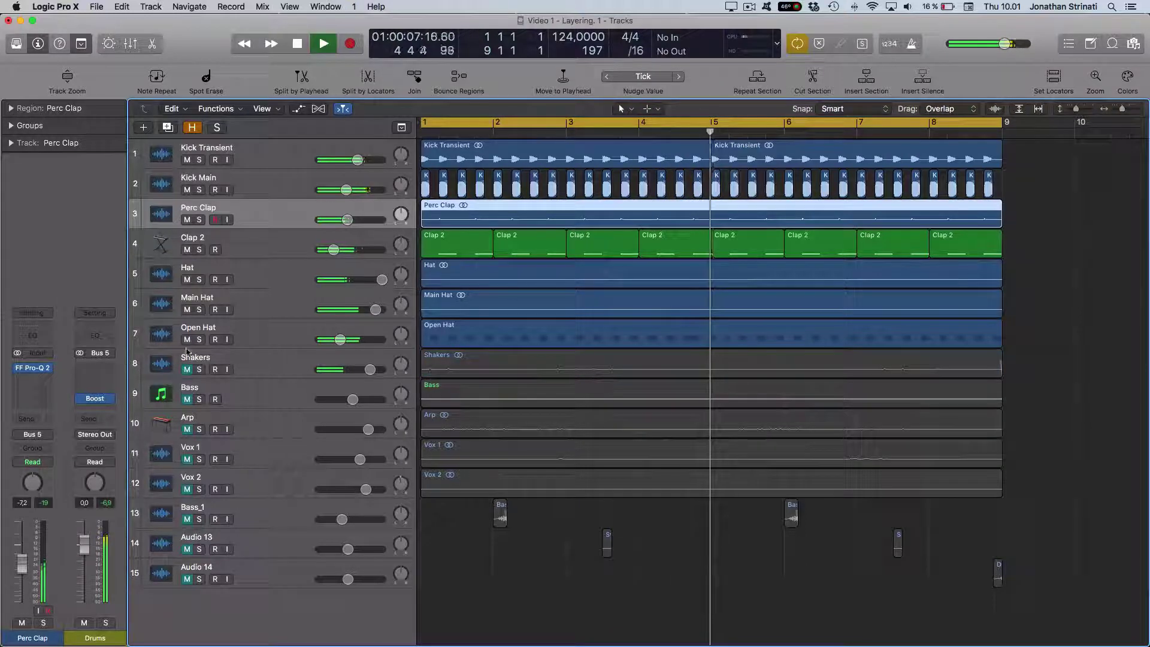
pyautogui.click(186, 310)
pyautogui.click(187, 279)
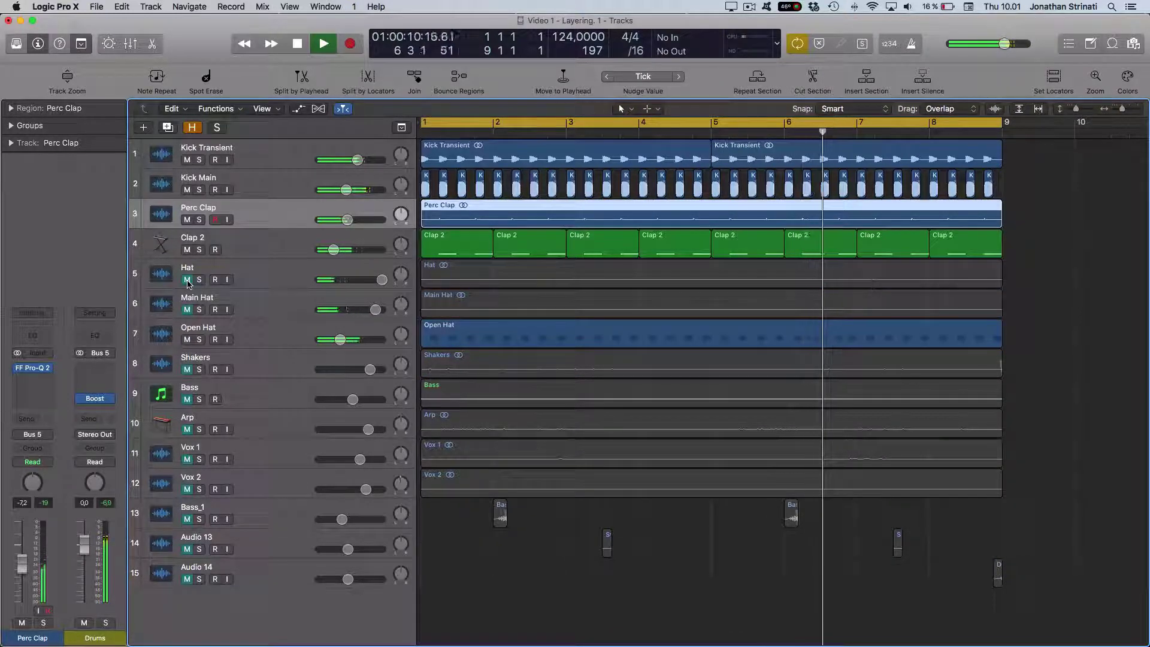
pyautogui.moveTo(187, 280); pyautogui.dragTo(189, 346)
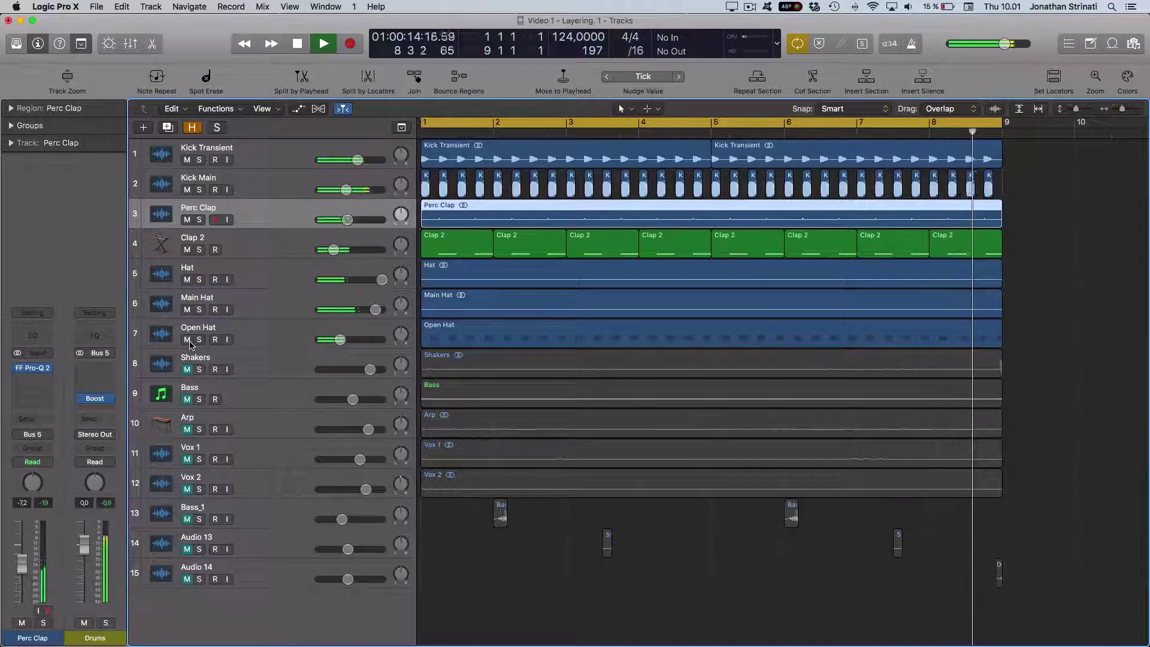
pyautogui.click(187, 369)
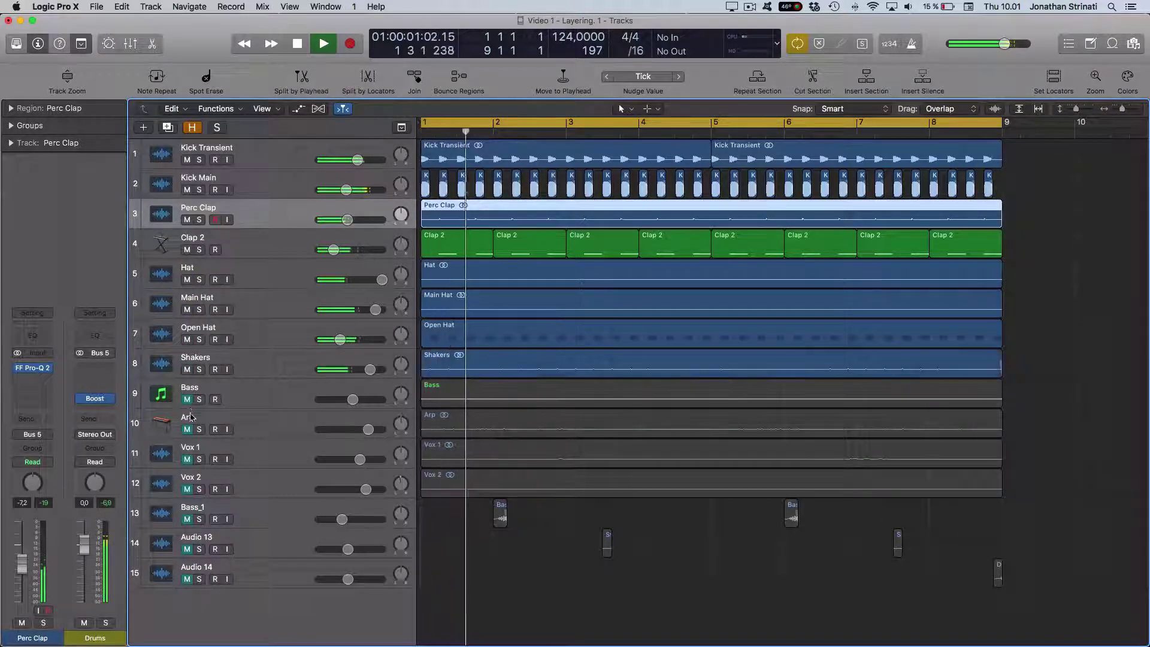
# Move the Bass track below Vox 1, unmute all tracks from Arp to Audio 14, and clear the region selection
pyautogui.moveTo(183, 389)
pyautogui.mouseDown()
pyautogui.moveTo(180, 521)
pyautogui.moveTo(178, 396)
pyautogui.mouseUp()
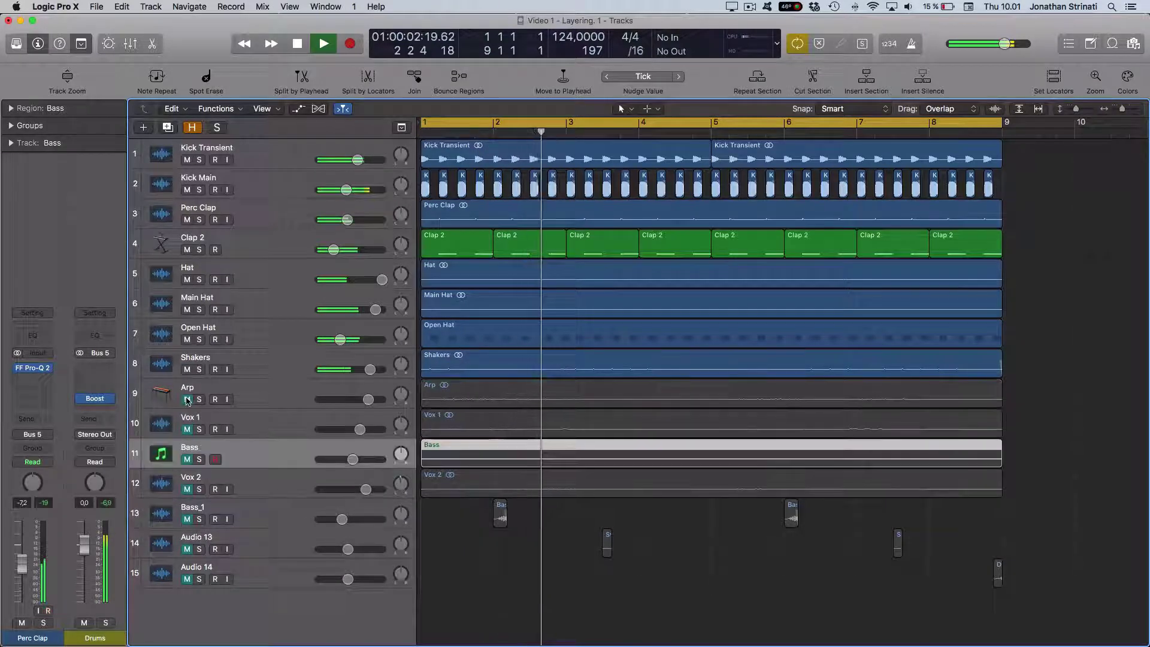
pyautogui.click(1021, 381)
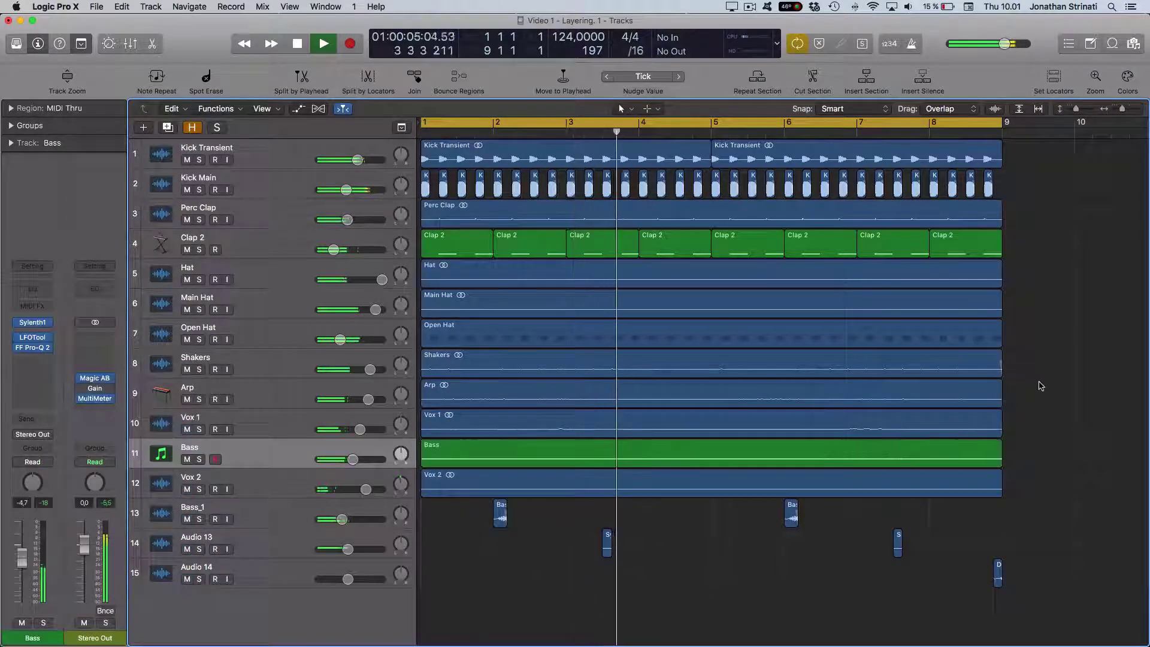